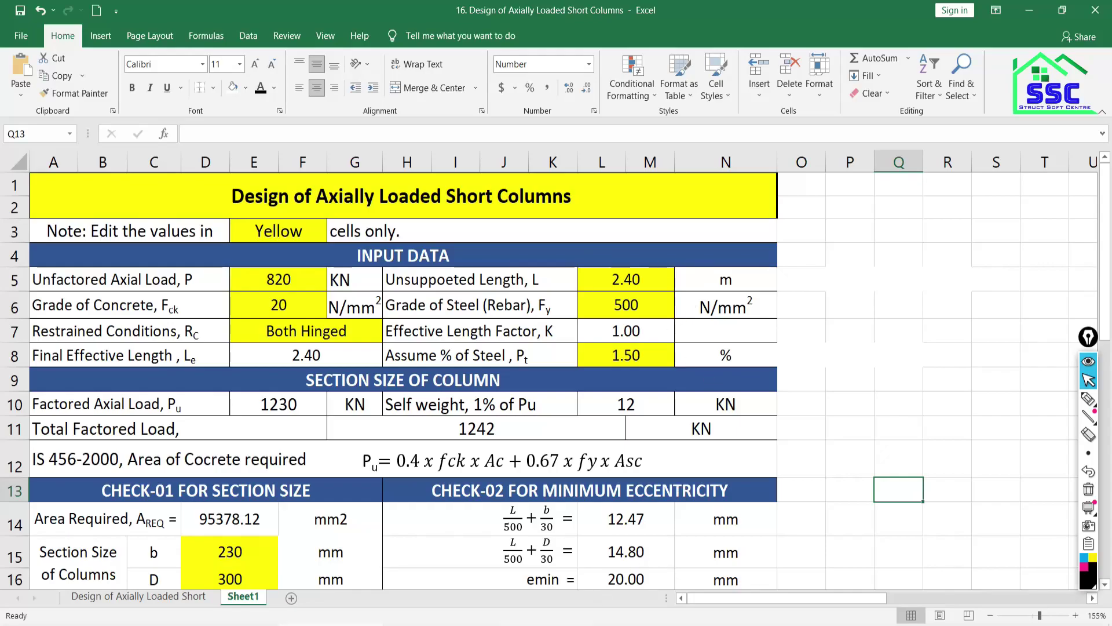
Switch to the Problem Statement presentation to review the column C1 problem and storey heights, and return to the Excel sheet.
key("alt+Tab")
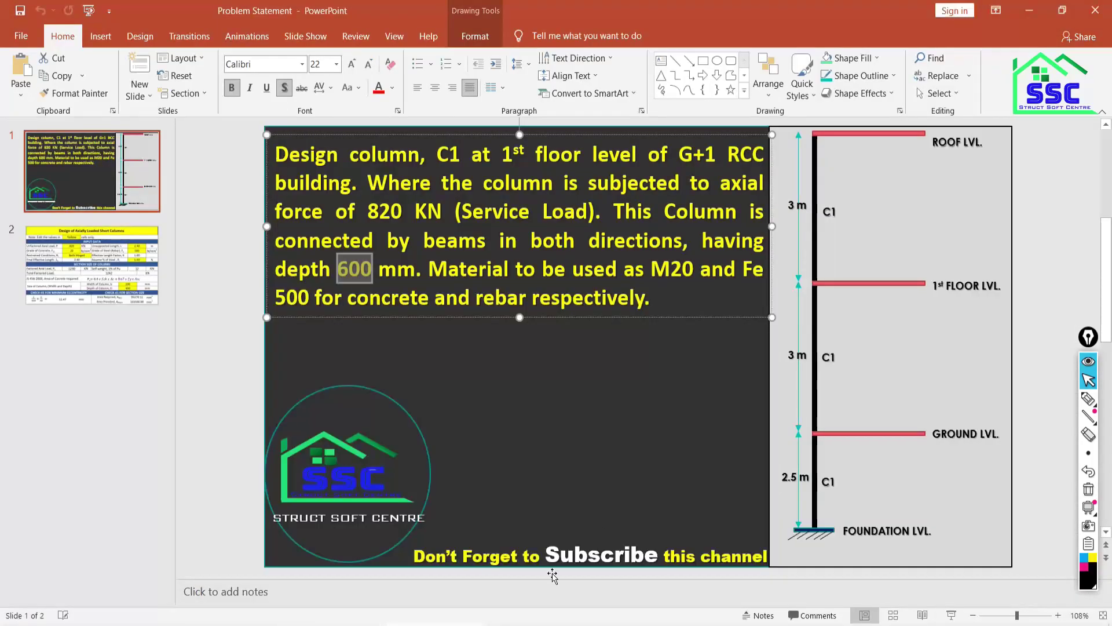
left_click(742, 377)
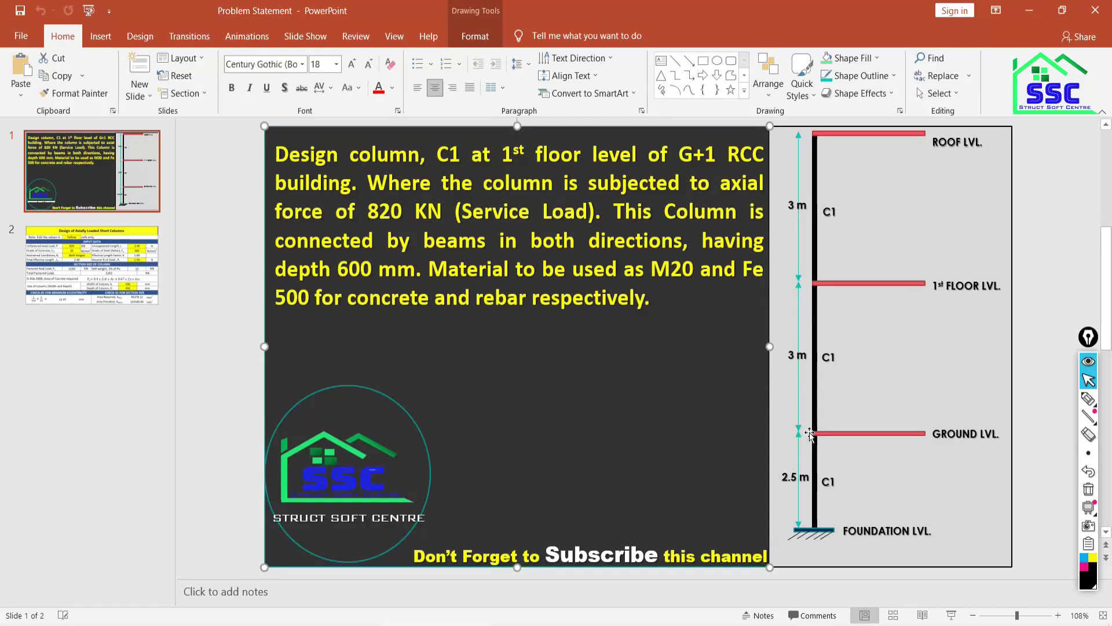
key("alt+Tab")
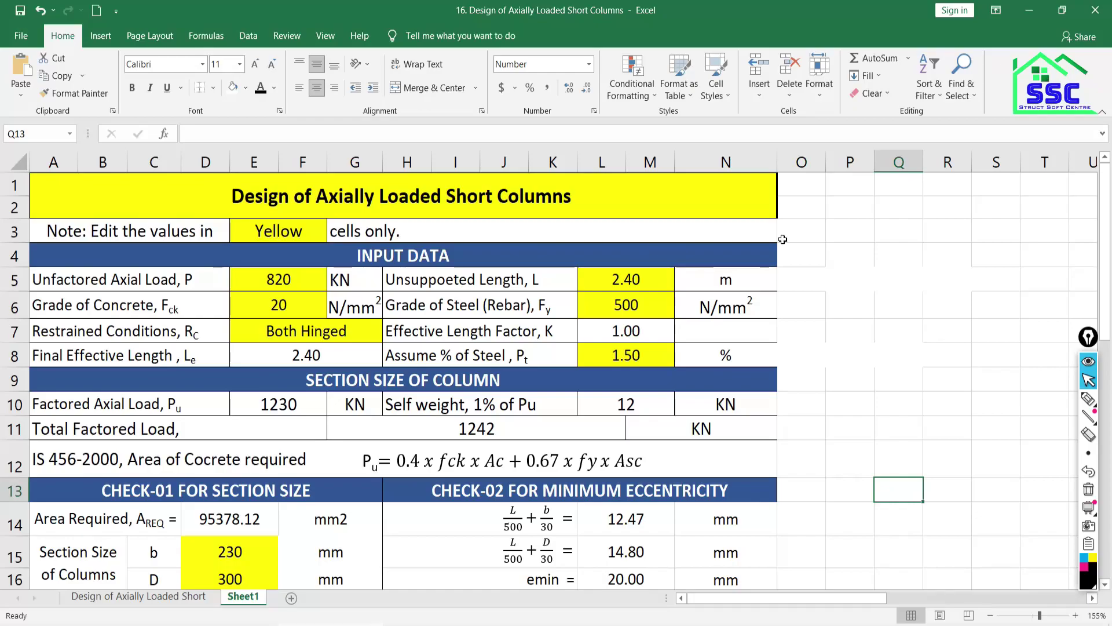
Switch to the AutoCAD Column Orientation drawing and examine the column with its beams and slabs at each floor level.
key("alt+Tab")
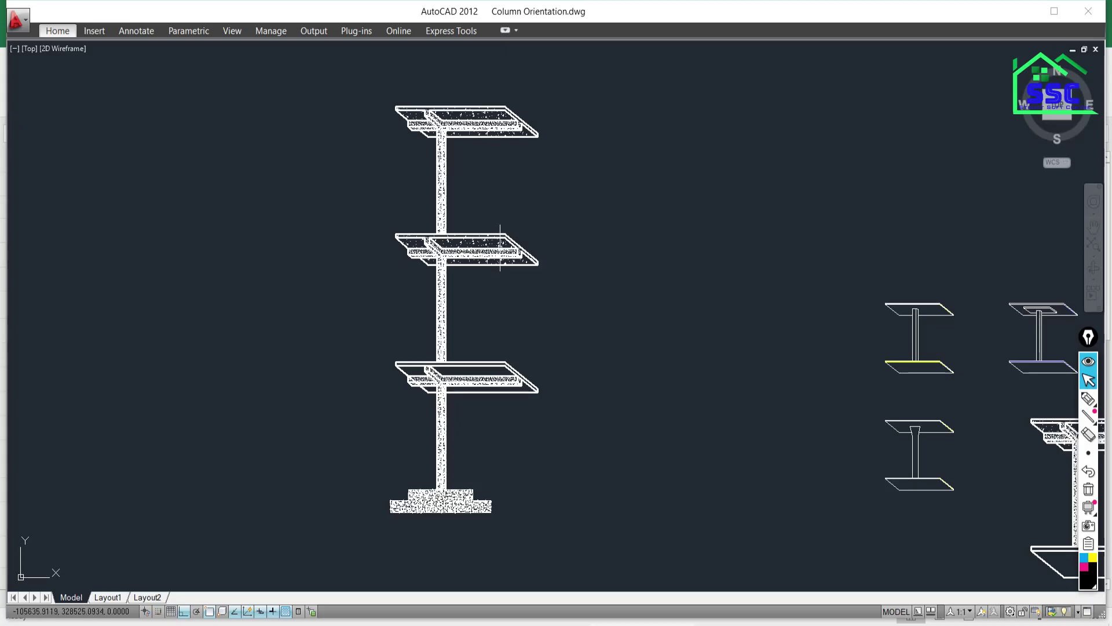
scroll(503, 258, "up", 1)
scroll(499, 248, "down", 2)
scroll(499, 248, "up", 2)
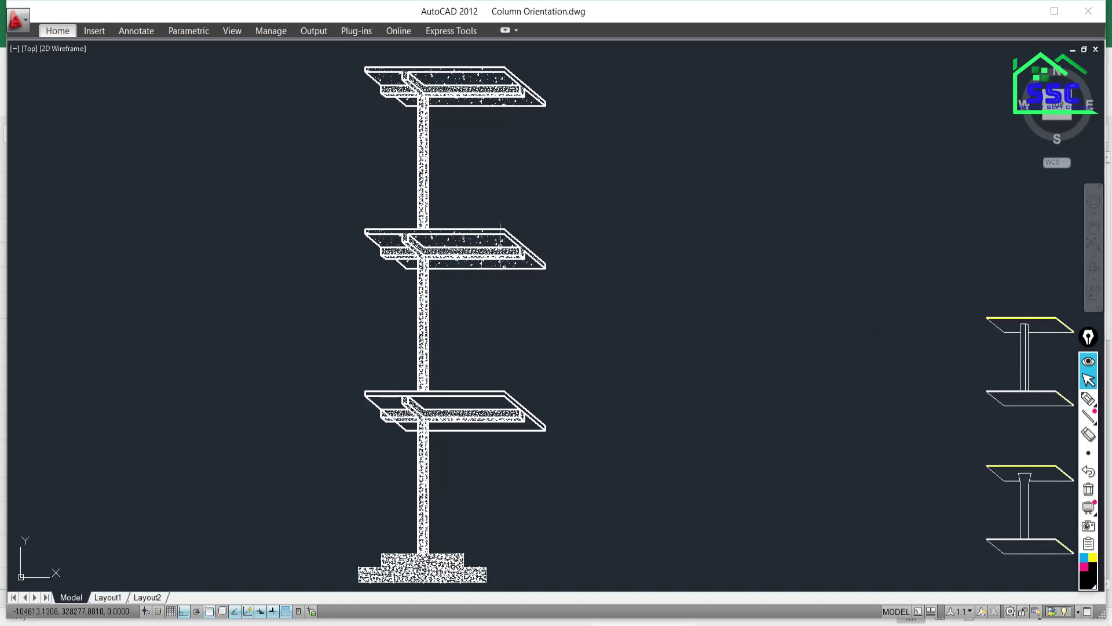
scroll(444, 433, "up", 3)
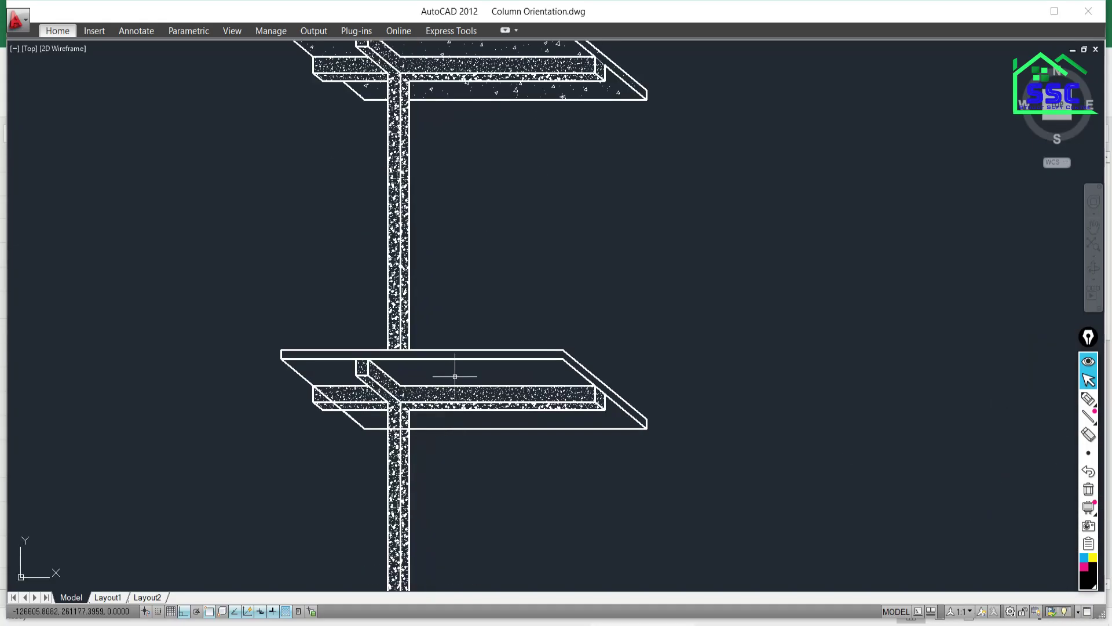
scroll(455, 387, "down", 2)
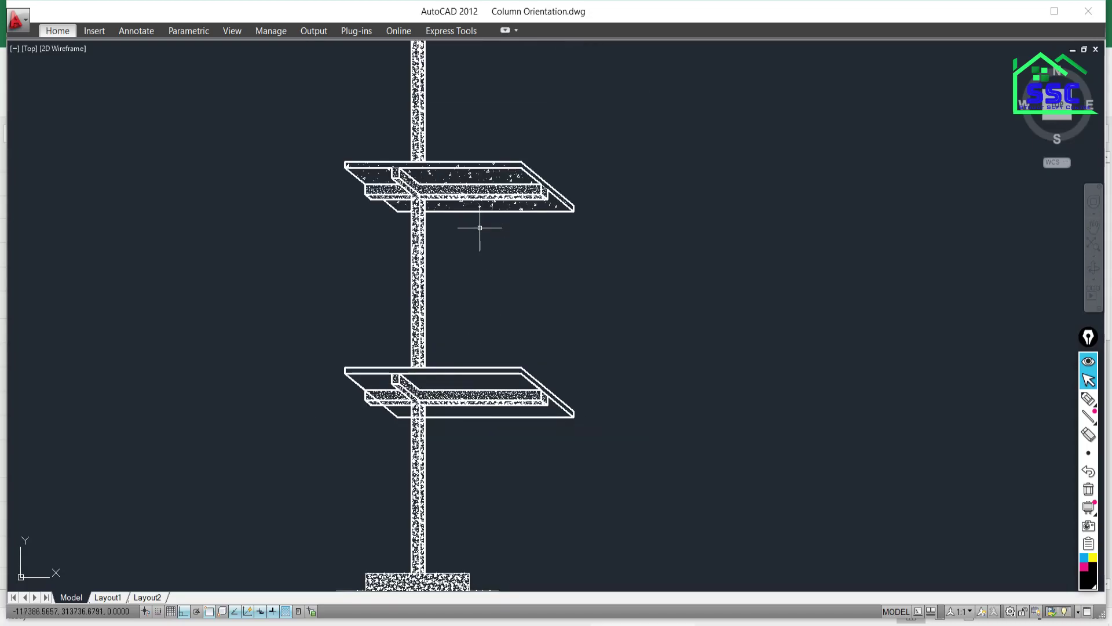
left_click_drag(478, 226, 460, 382)
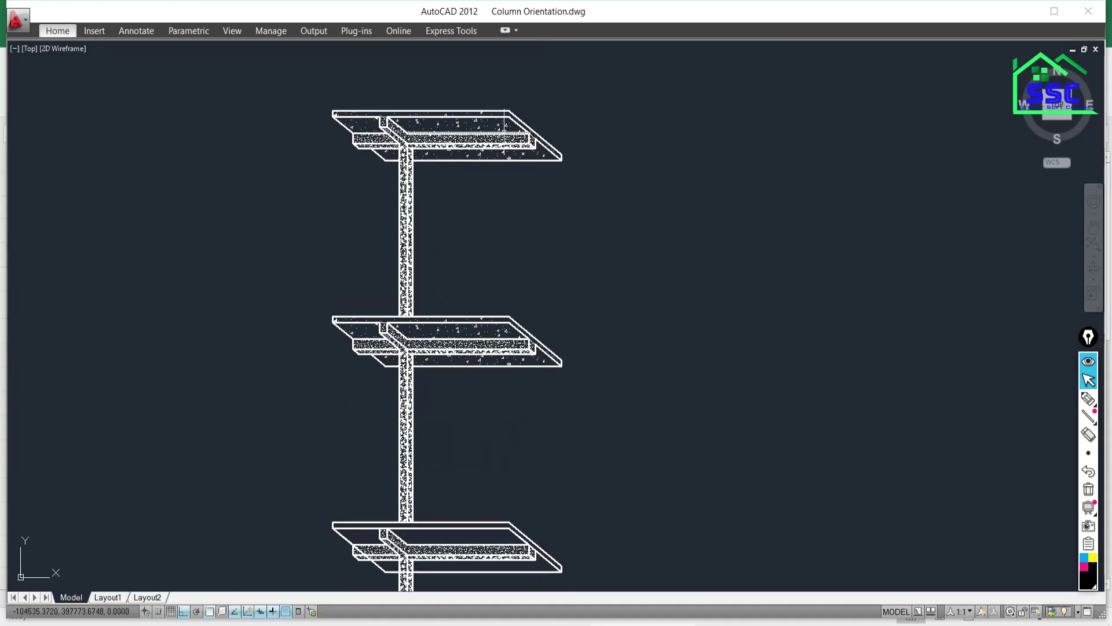
Mark the height between the two lower floors of the column in yellow, label it FF, and erase the marking.
left_click(1089, 400)
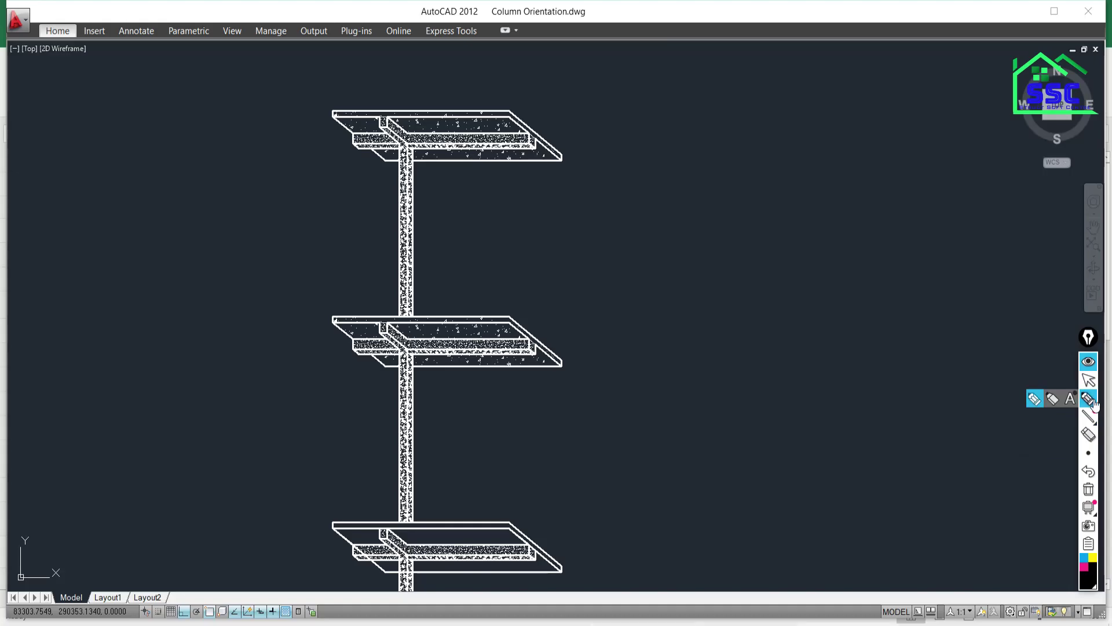
mouse_move(543, 342)
left_mouse_down()
mouse_move(563, 341)
mouse_move(551, 376)
mouse_move(556, 553)
mouse_move(540, 568)
left_mouse_up()
left_click(1092, 561)
mouse_move(581, 417)
left_mouse_down()
mouse_move(570, 466)
mouse_move(582, 441)
mouse_move(592, 461)
mouse_move(603, 430)
left_mouse_up()
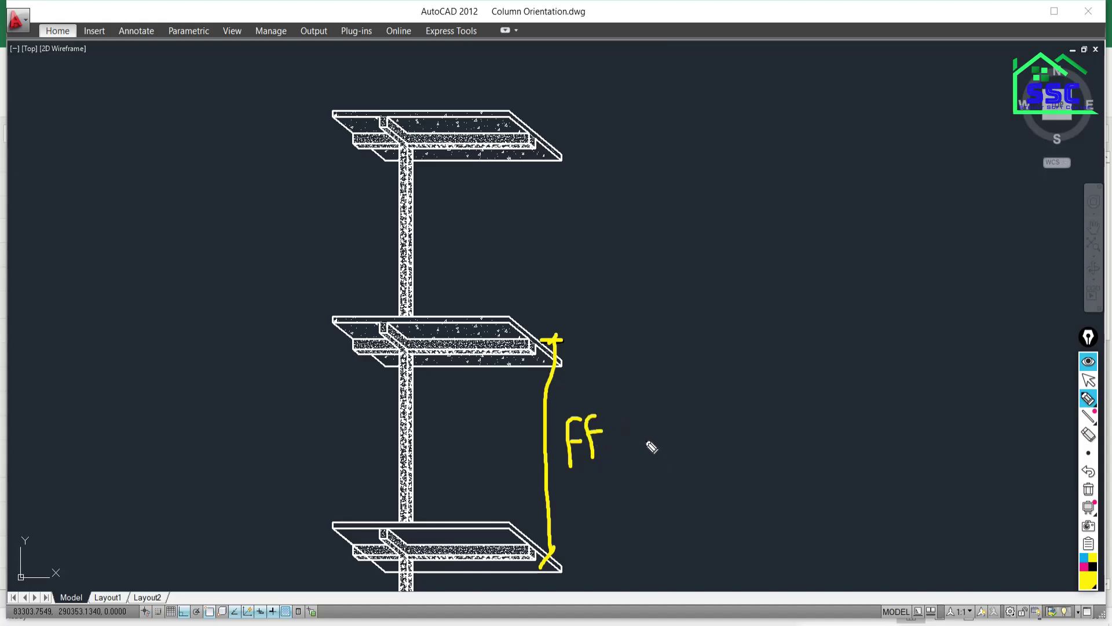
left_click(1089, 490)
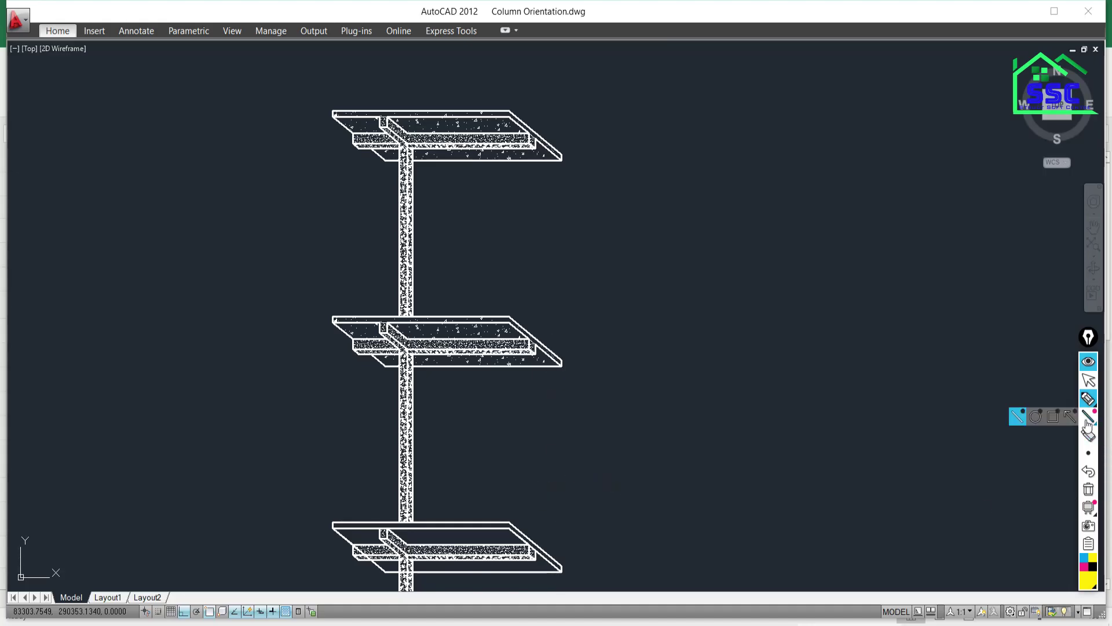
left_click(1088, 398)
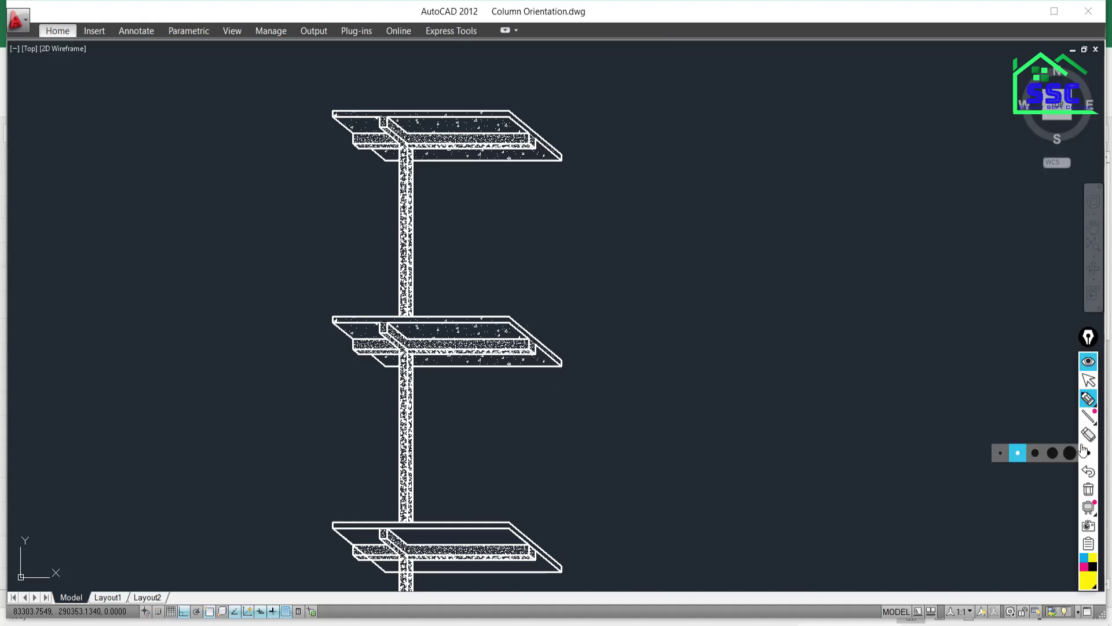
left_click(1089, 380)
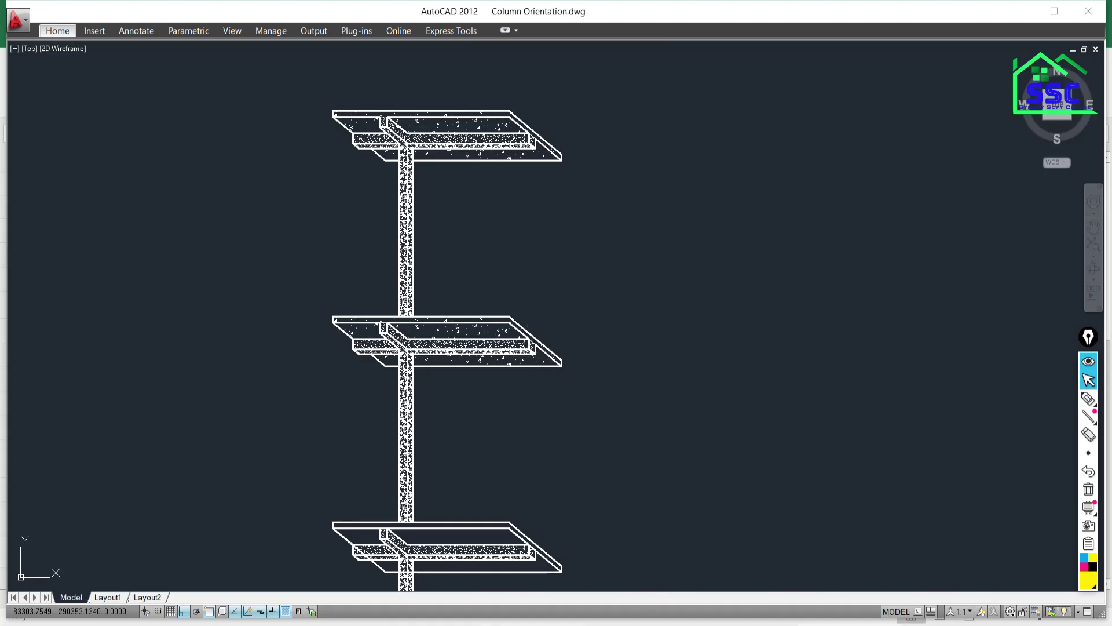
Switch to the Problem Statement presentation and highlight the beam depth value 600 in the text.
left_click(437, 565)
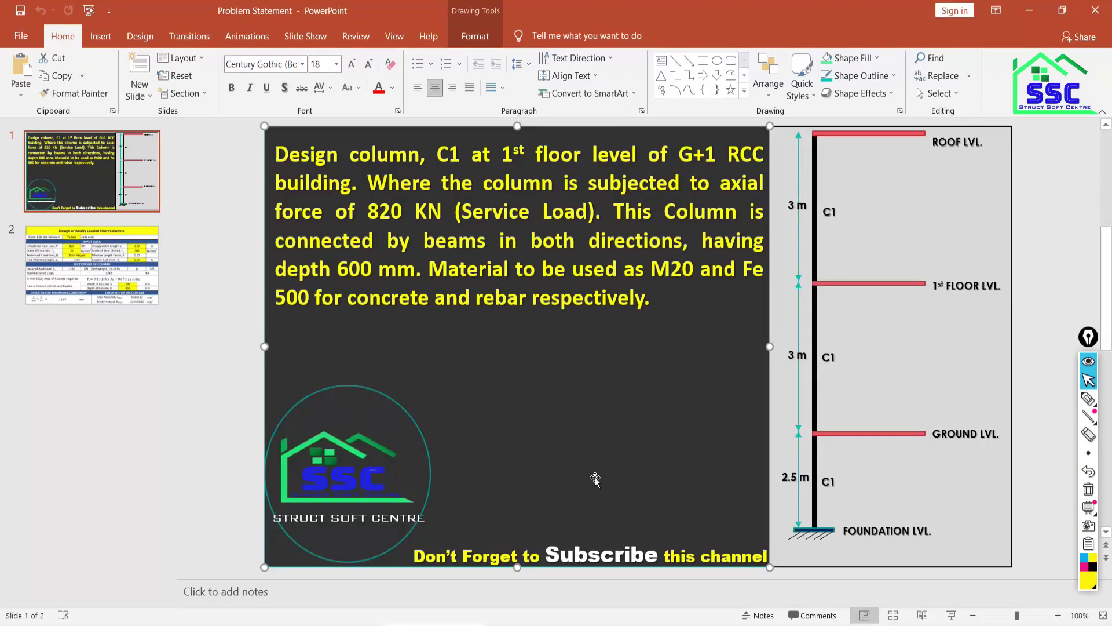
left_click(363, 277)
left_click_drag(374, 273, 342, 276)
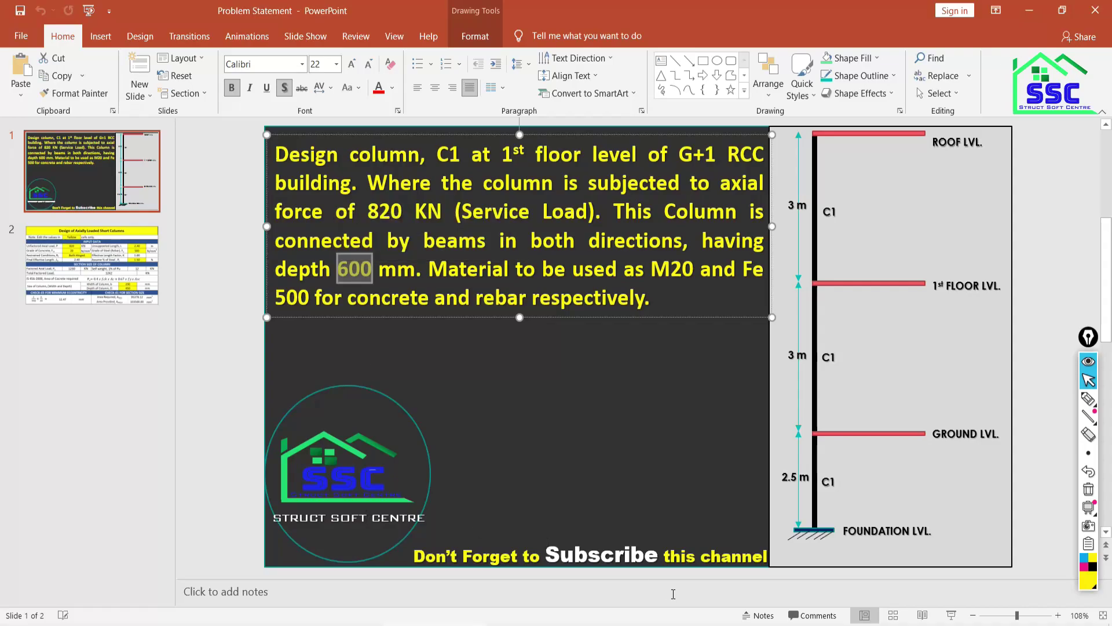
Return to the AutoCAD drawing and handwrite "L = 3000 mm" and "Db = 600" in yellow beside the column.
left_click(672, 623)
left_click(1089, 399)
mouse_move(663, 170)
left_mouse_down()
mouse_move(664, 197)
mouse_move(702, 187)
mouse_move(732, 197)
mouse_move(762, 188)
mouse_move(755, 181)
left_mouse_up()
left_click_drag(770, 180, 865, 190)
mouse_move(653, 237)
left_mouse_down()
mouse_move(654, 264)
mouse_move(703, 267)
mouse_move(795, 235)
left_mouse_up()
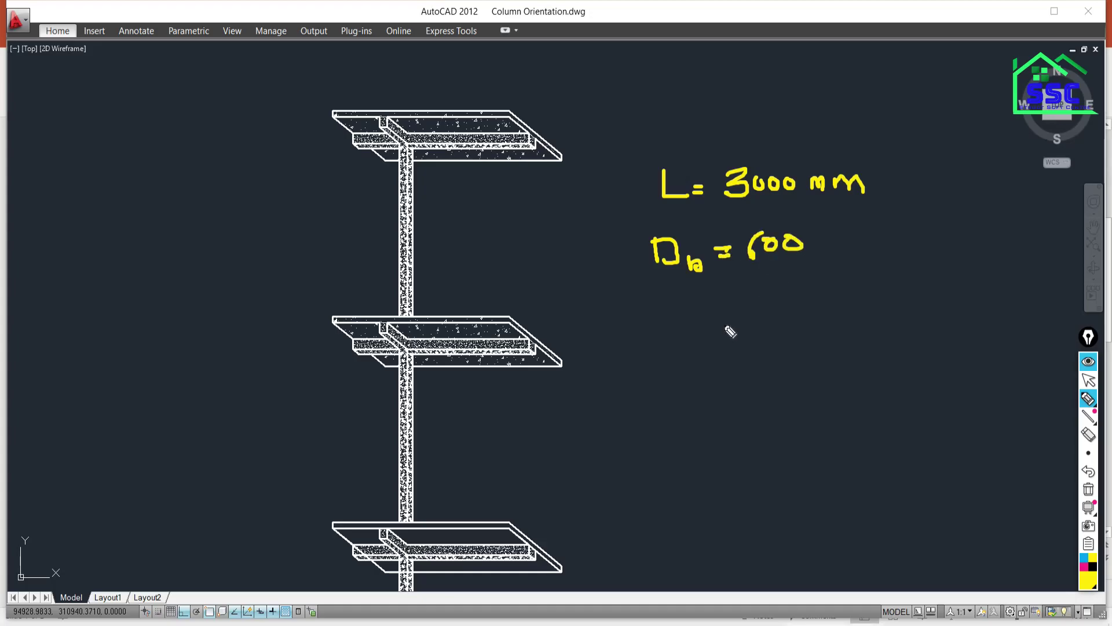
Handwrite "Lu = 3000 - 600" below the notes and mark the storey height between the two lower floors with a yellow line.
mouse_move(664, 294)
left_mouse_down()
mouse_move(665, 322)
mouse_move(698, 339)
mouse_move(755, 312)
mouse_move(760, 320)
left_mouse_up()
left_click_drag(528, 347, 536, 550)
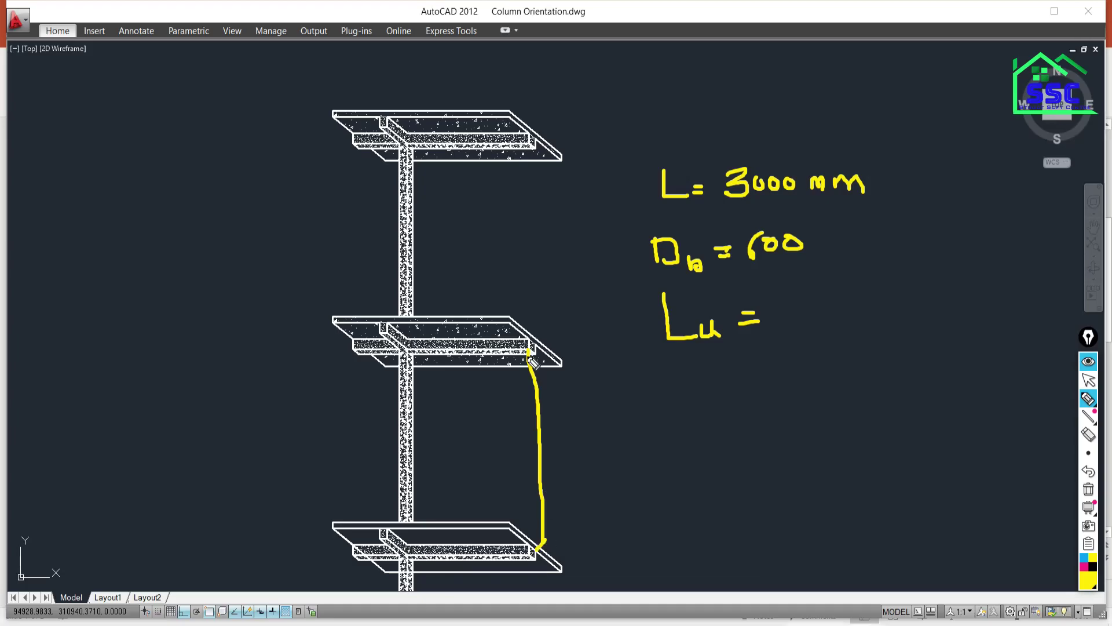
mouse_move(786, 294)
left_mouse_down()
mouse_move(787, 322)
mouse_move(814, 307)
left_mouse_up()
left_click_drag(841, 307, 836, 308)
mouse_move(847, 305)
left_mouse_down()
mouse_move(857, 317)
mouse_move(935, 294)
mouse_move(966, 297)
left_mouse_up()
mouse_move(733, 368)
left_mouse_down()
mouse_move(752, 367)
mouse_move(753, 382)
left_mouse_up()
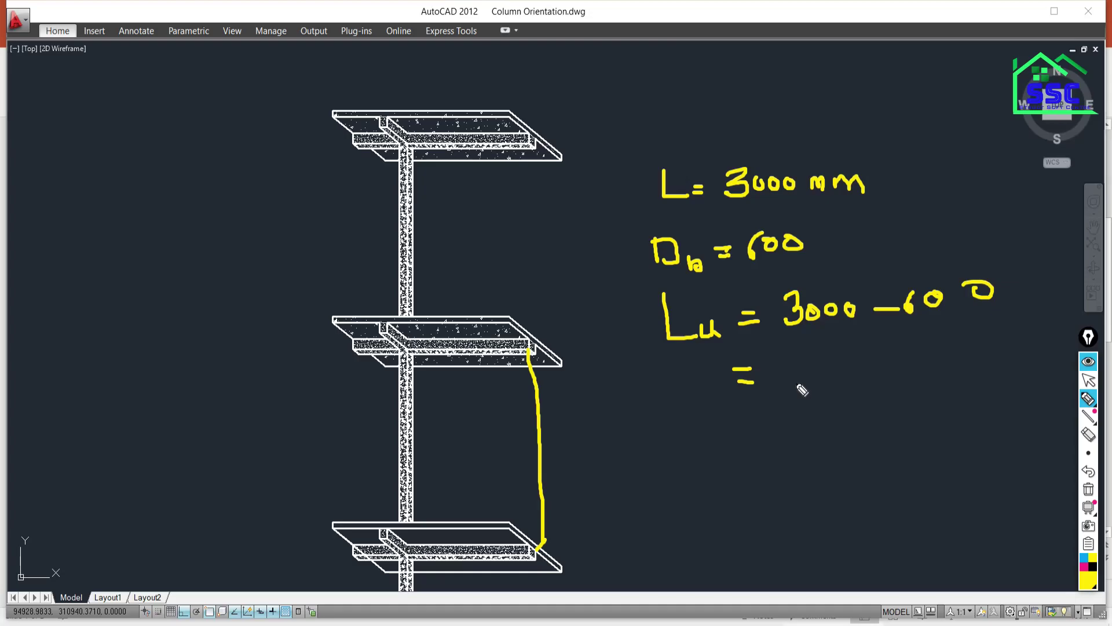
Complete the handwritten unsupported length calculation with "= 2400" and "= 2.4 m", and underline the final value.
mouse_move(788, 364)
left_mouse_down()
mouse_move(801, 393)
mouse_move(829, 361)
mouse_move(832, 393)
left_mouse_up()
mouse_move(847, 360)
left_mouse_down()
mouse_move(852, 373)
mouse_move(847, 359)
mouse_move(876, 374)
mouse_move(872, 358)
left_mouse_up()
mouse_move(742, 427)
left_mouse_down()
mouse_move(756, 426)
mouse_move(757, 439)
mouse_move(795, 417)
mouse_move(804, 445)
mouse_move(881, 423)
mouse_move(880, 435)
left_mouse_up()
left_click(811, 444)
left_click_drag(778, 460, 840, 454)
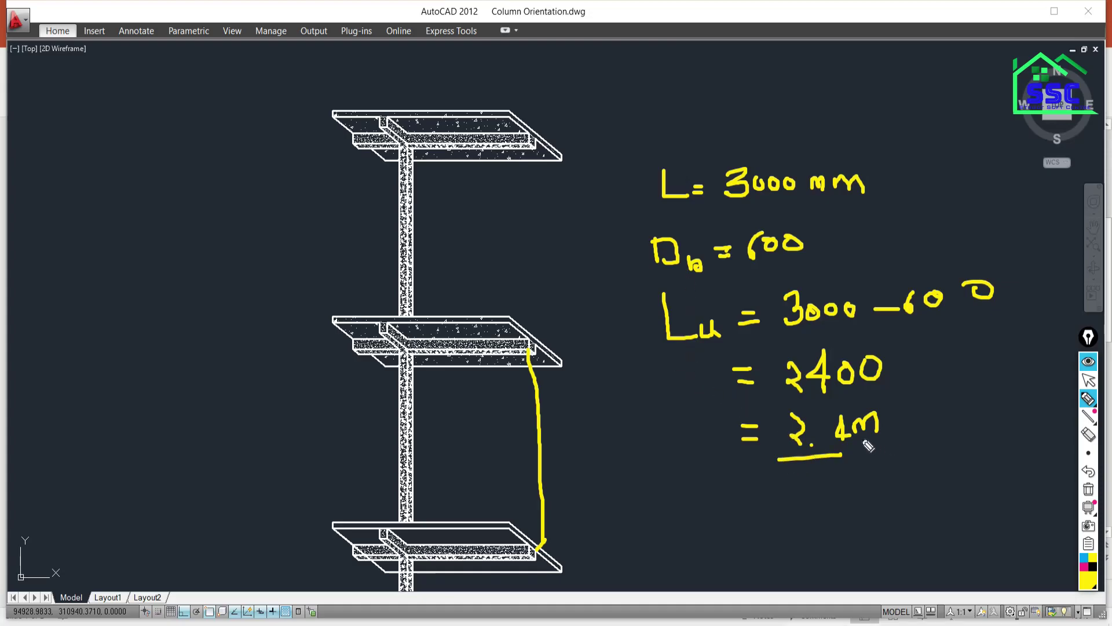
left_click(1089, 380)
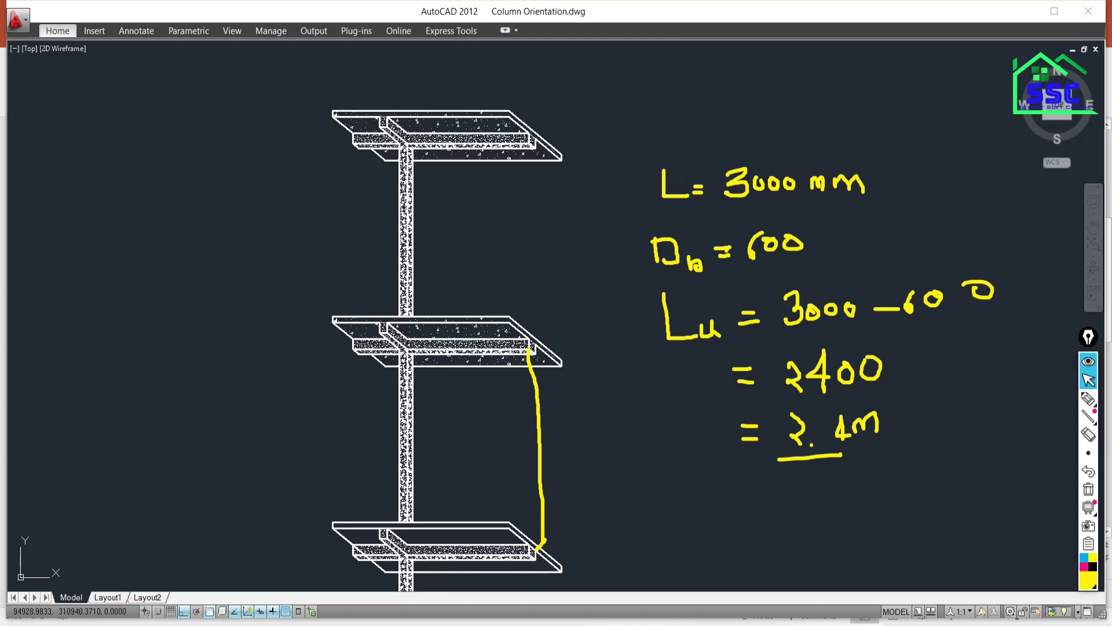
Switch to the Excel column design sheet, erase all handwritten notes, and select the unsupported length L value.
key("alt+Tab")
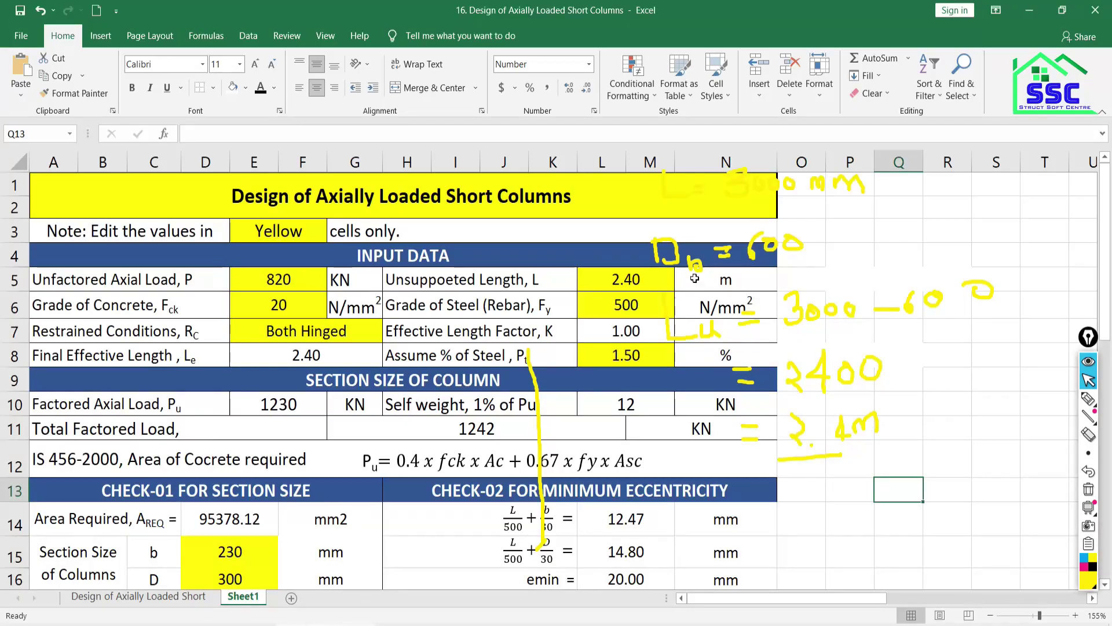
left_click(1089, 489)
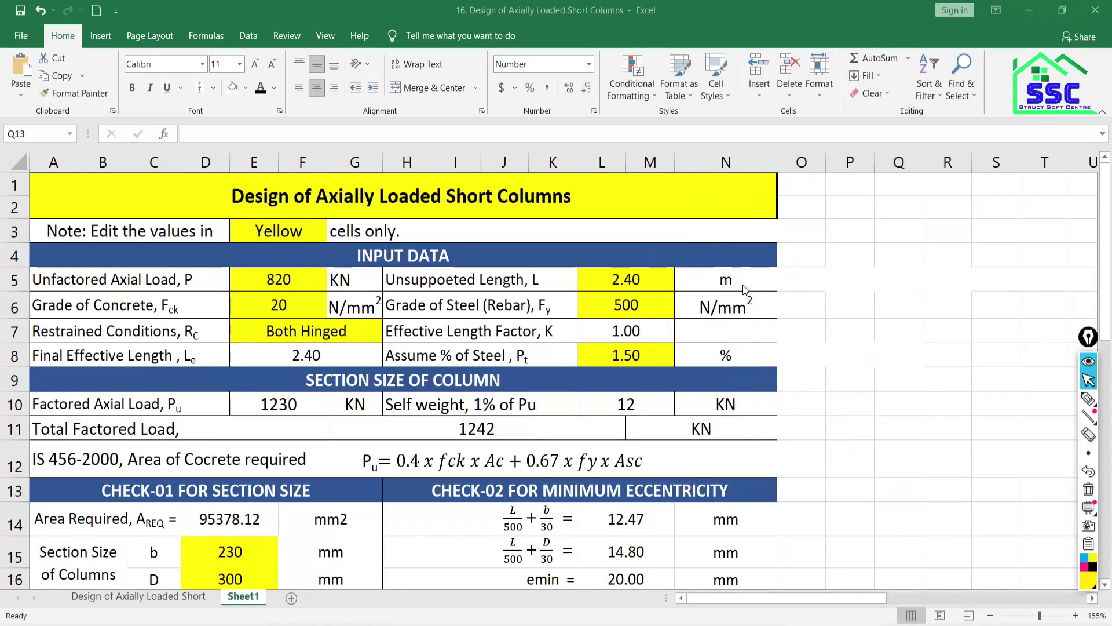
left_click(600, 279)
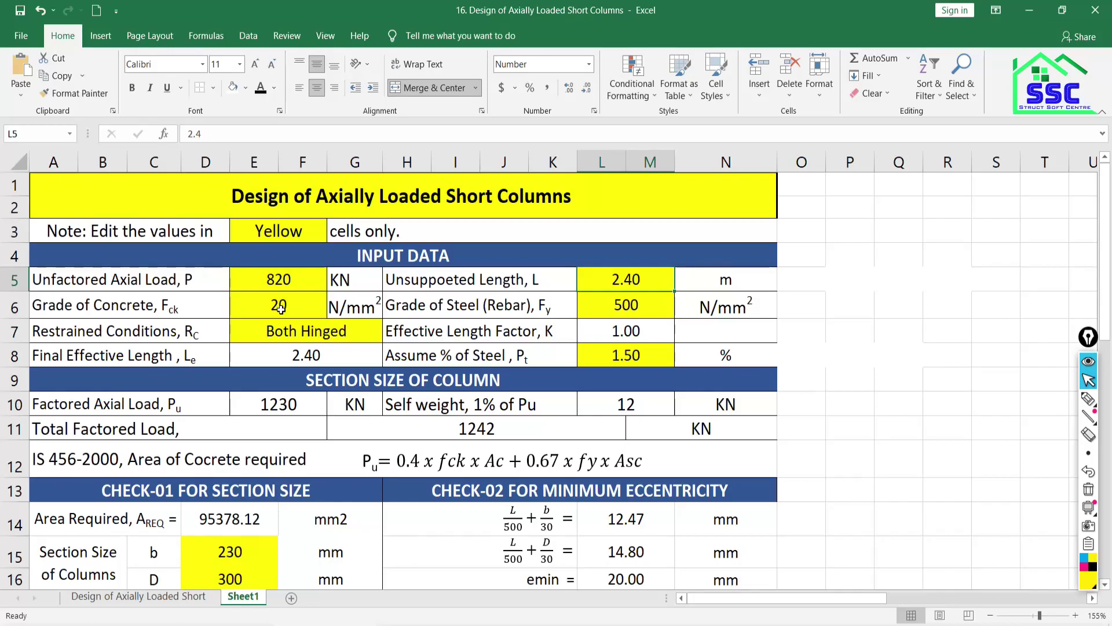
View the available options for the concrete grade Fck and the rebar steel grade Fy, leaving both values as they are.
left_click(297, 311)
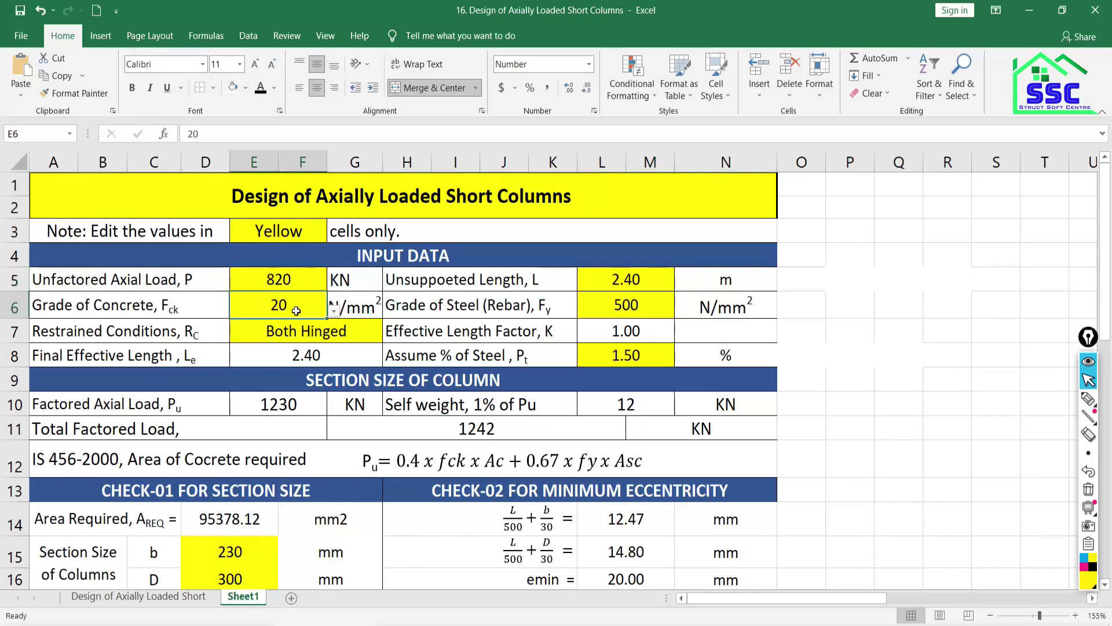
left_click(334, 312)
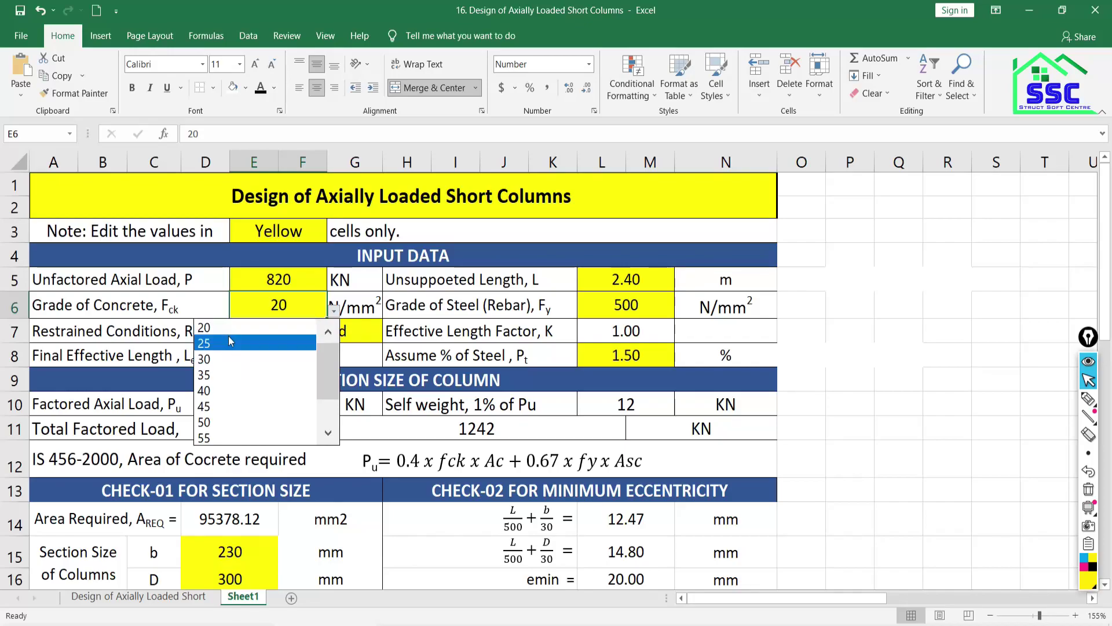
left_click(898, 438)
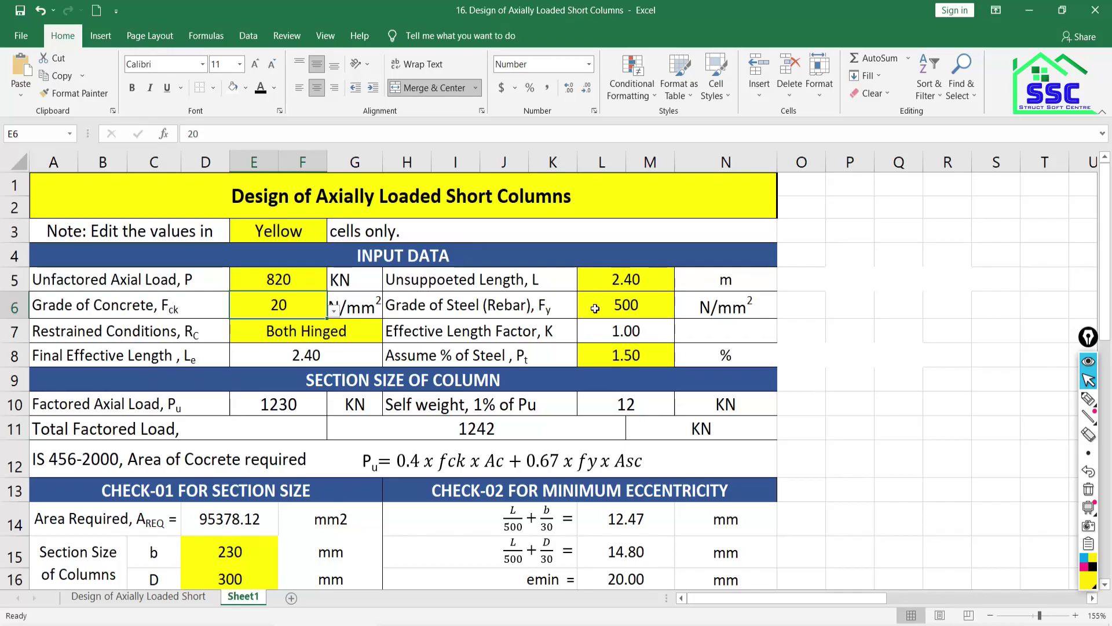
left_click(643, 305)
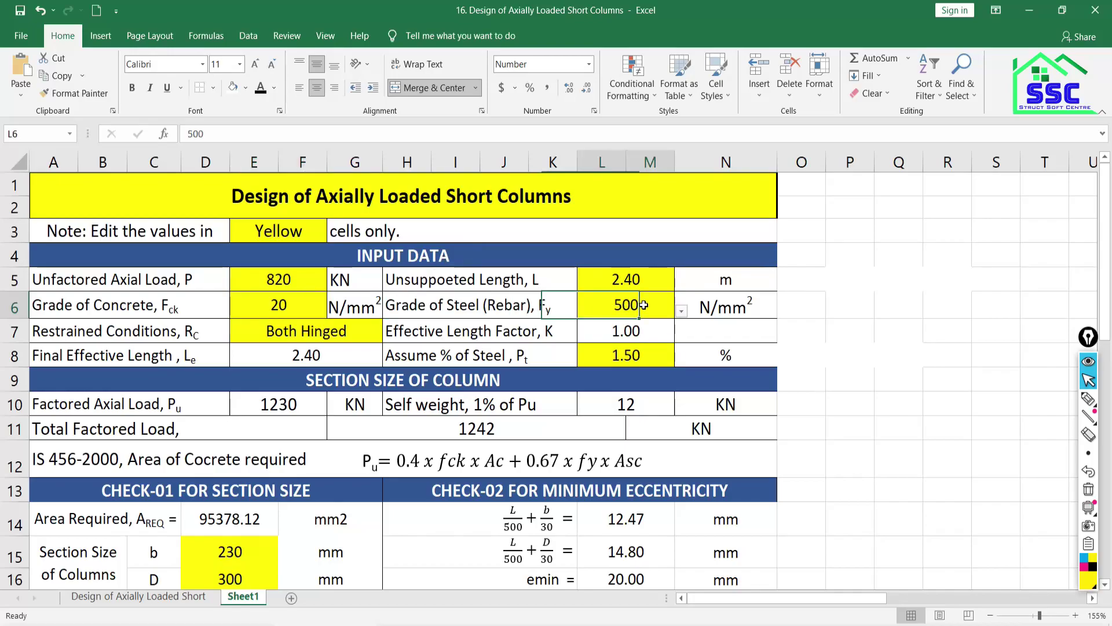
left_click(682, 312)
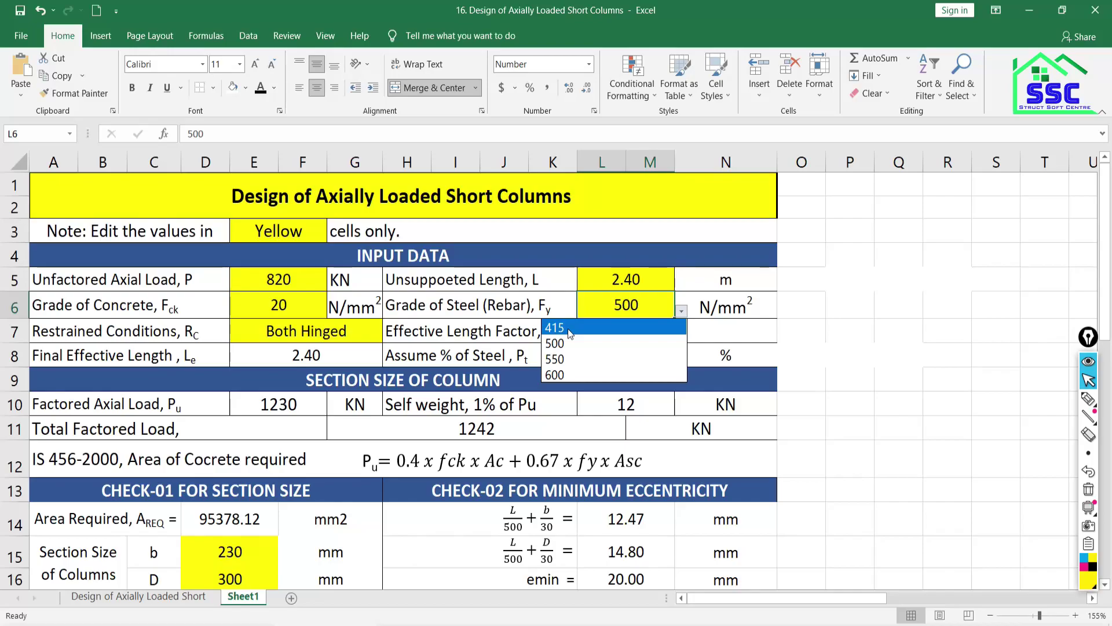
key("Escape")
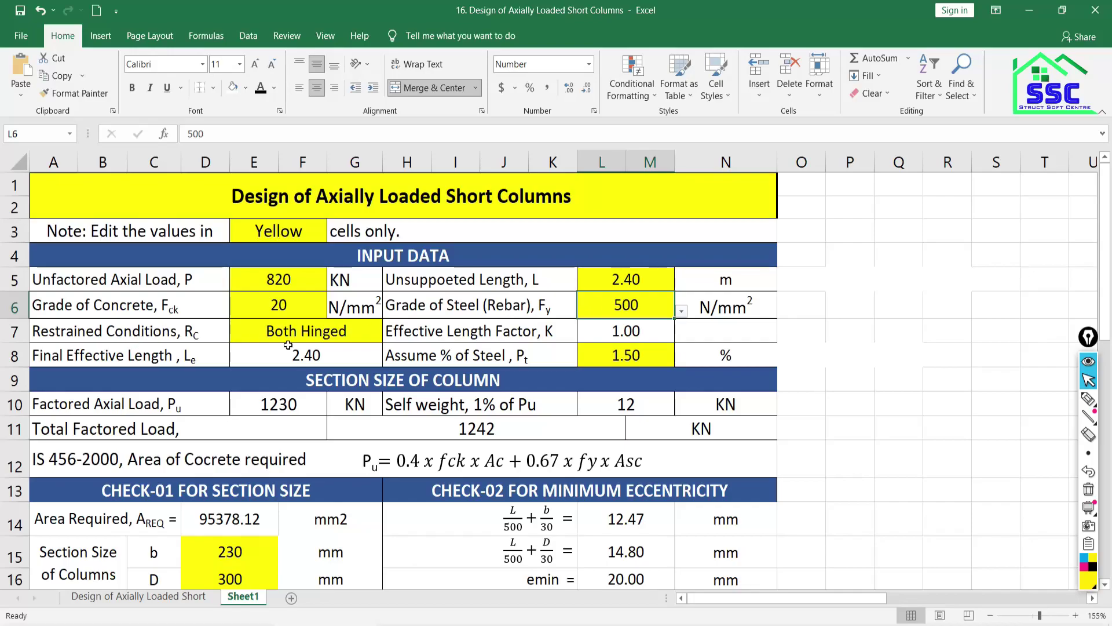
Sketch a vertical column with hinged ends in black over the empty cells beside the input data, and erase the sketch.
left_click(1088, 398)
left_click_drag(878, 237, 892, 398)
left_click(1092, 566)
left_click_drag(878, 238, 885, 404)
left_click_drag(873, 231, 875, 229)
left_click_drag(885, 401, 886, 404)
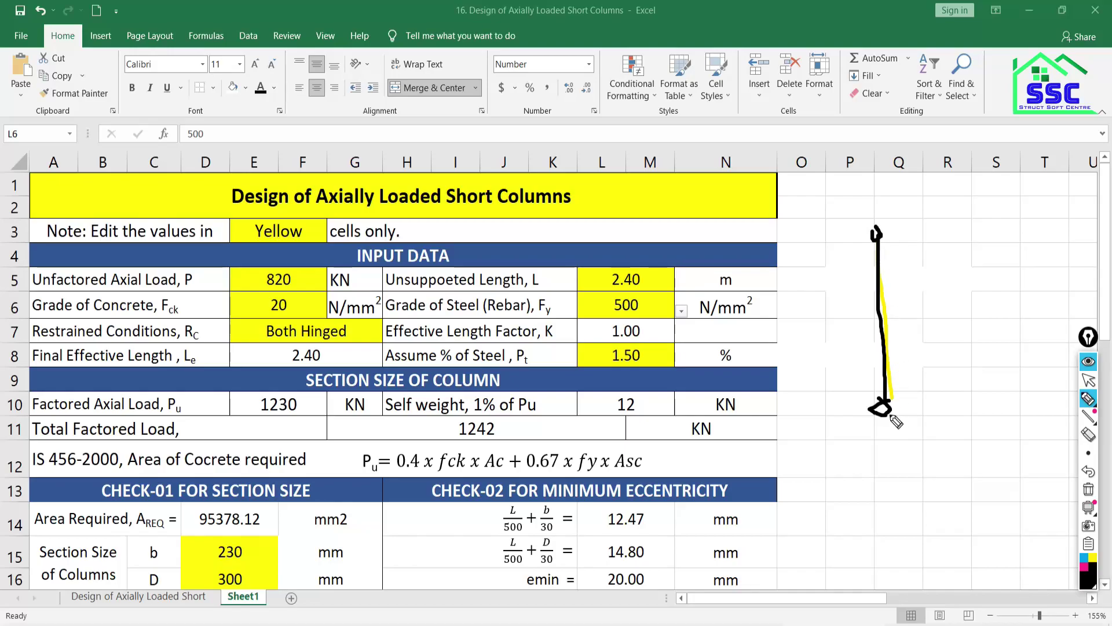
left_click(1089, 380)
left_click(1088, 490)
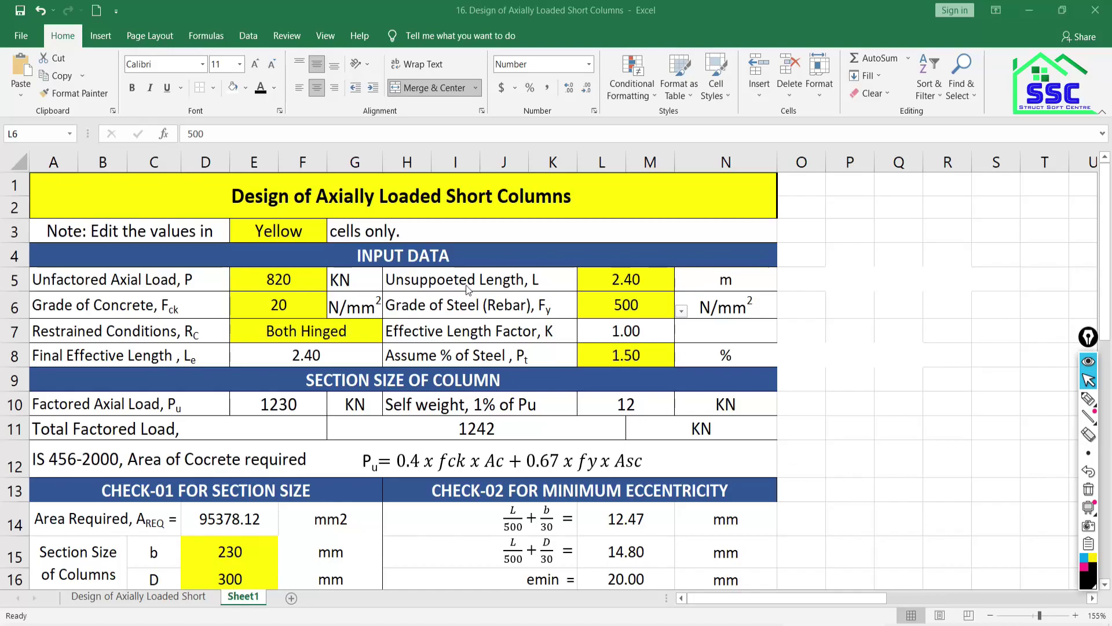
Select Both Hinged for the restrained conditions Rc, and change the choice to Both Fixed.
left_click(357, 332)
left_click(390, 335)
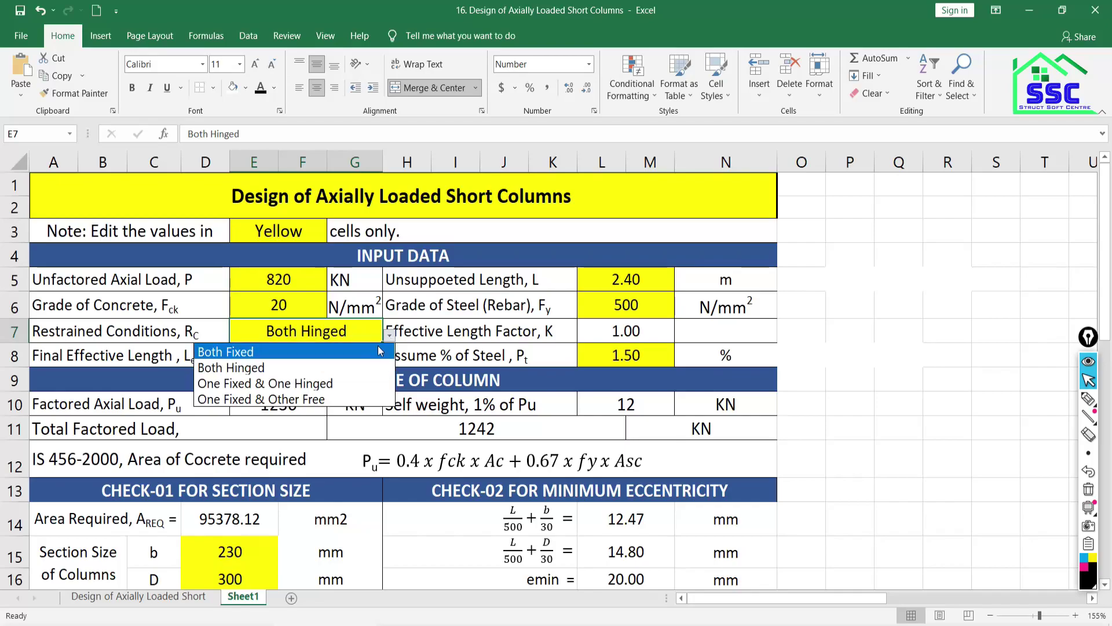
left_click(233, 373)
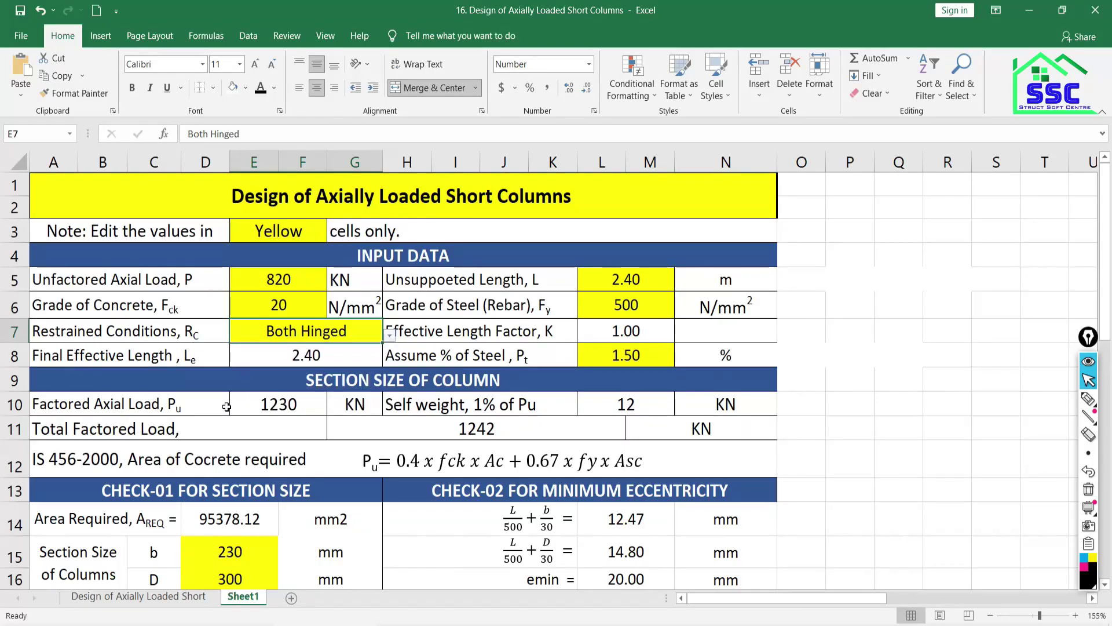
left_click(389, 334)
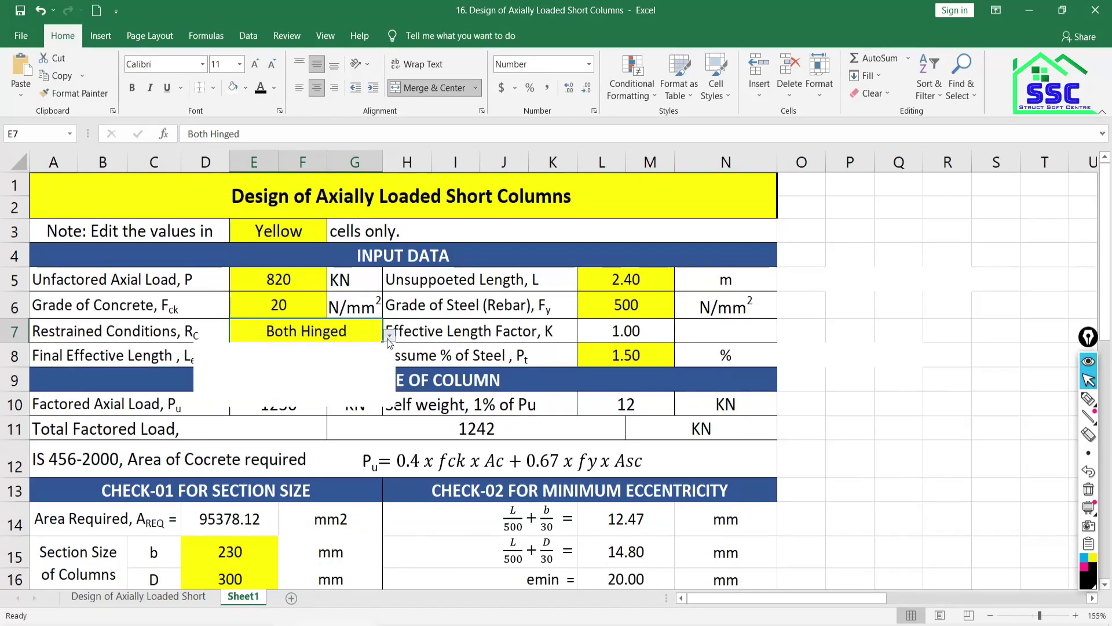
left_click(249, 352)
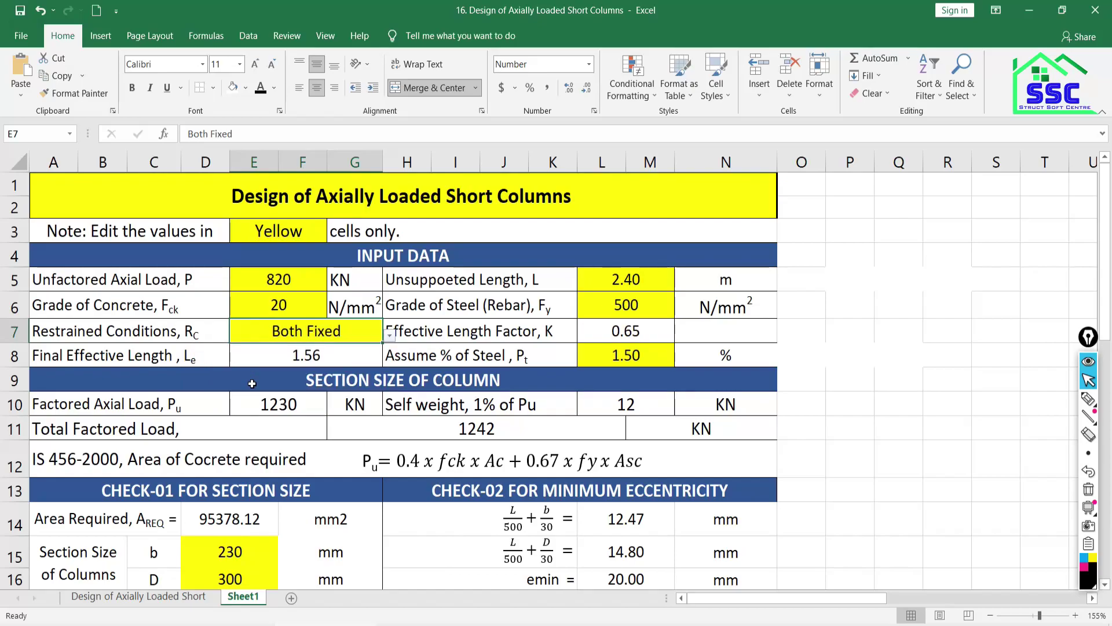
Change the restrained conditions Rc to One Fixed & One Hinged and inspect the effective length factor K.
left_click(619, 332)
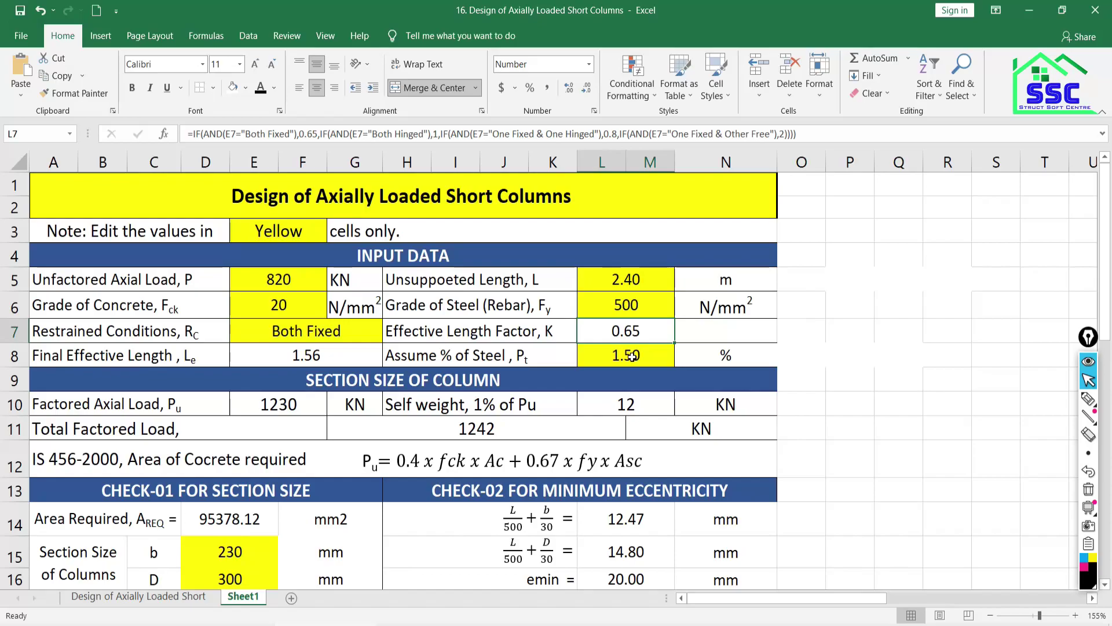
left_click(381, 340)
left_click(389, 336)
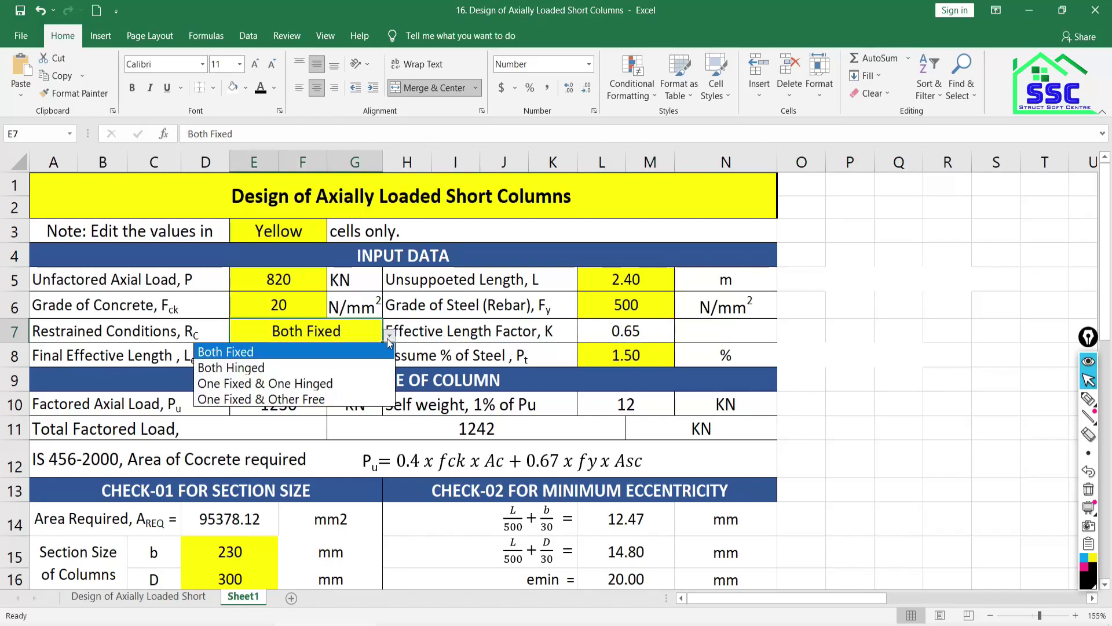
left_click(223, 383)
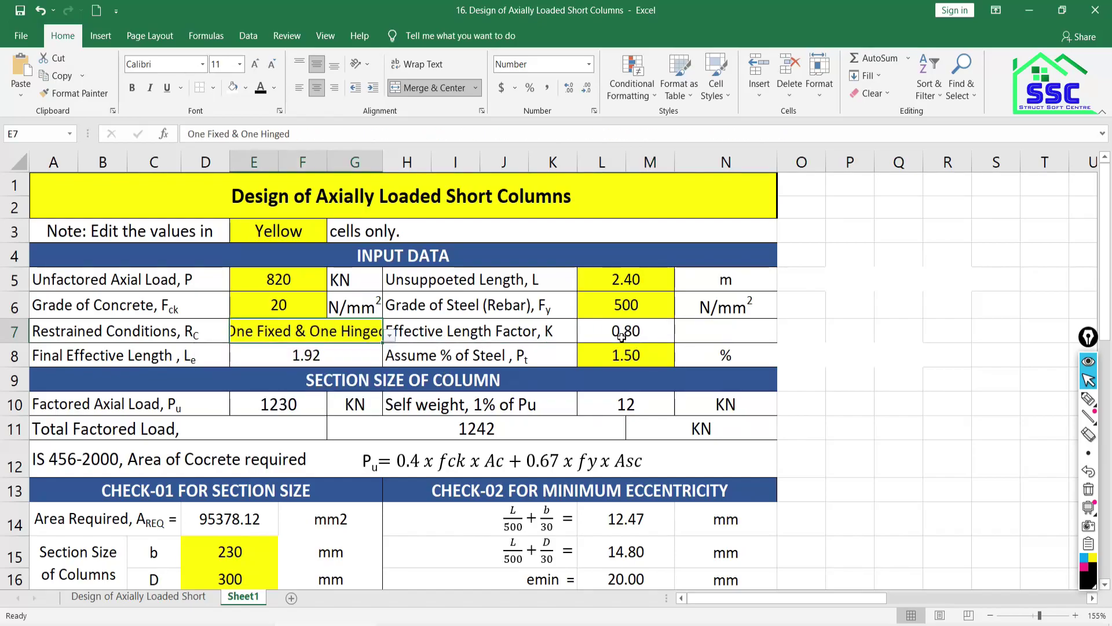
left_click(600, 334)
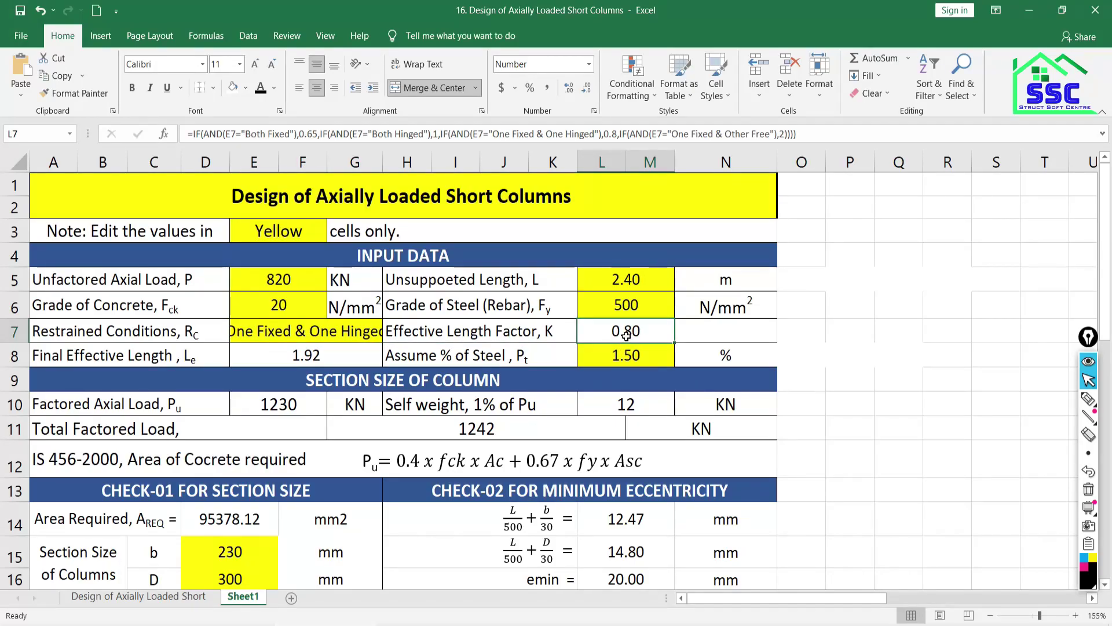
Set the restrained conditions Rc to Both Hinged and select the effective length factor K.
left_click(355, 327)
left_click(390, 334)
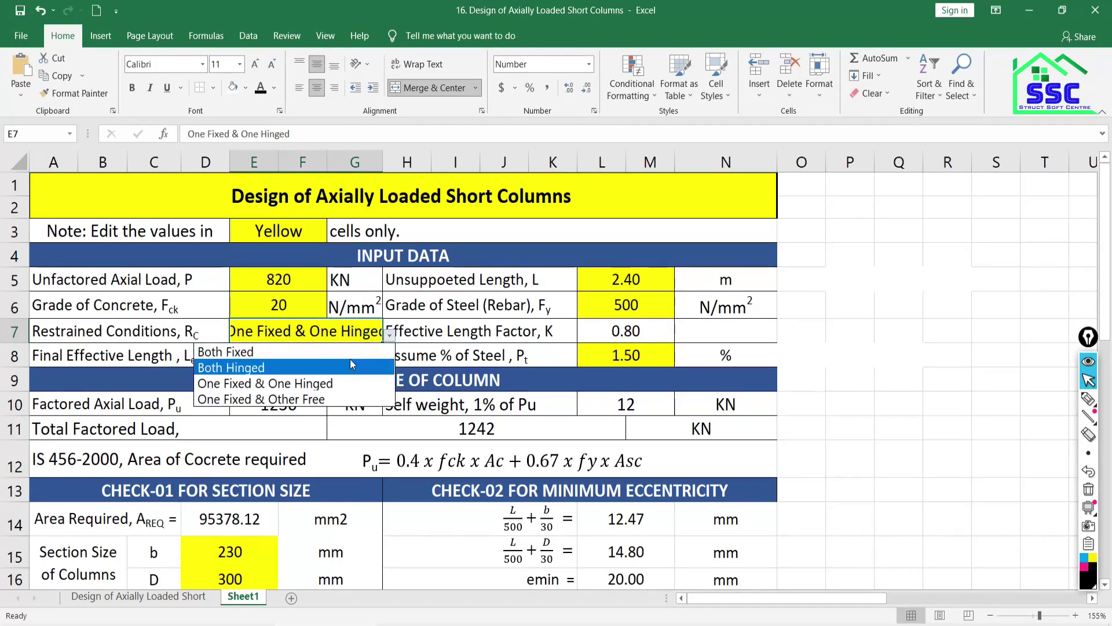
left_click(239, 367)
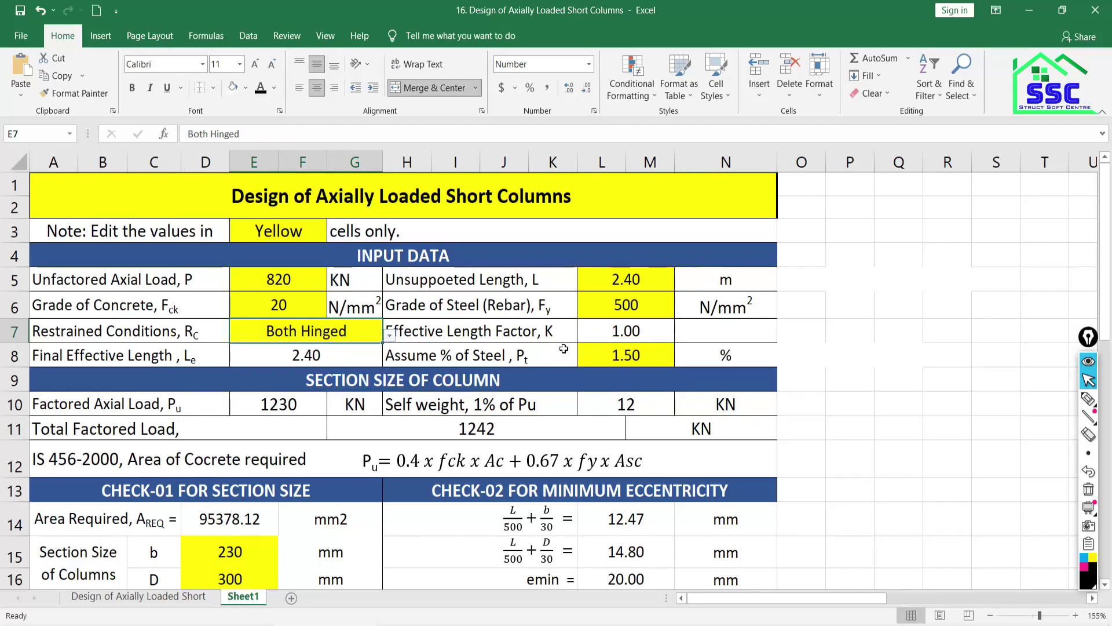
left_click(625, 336)
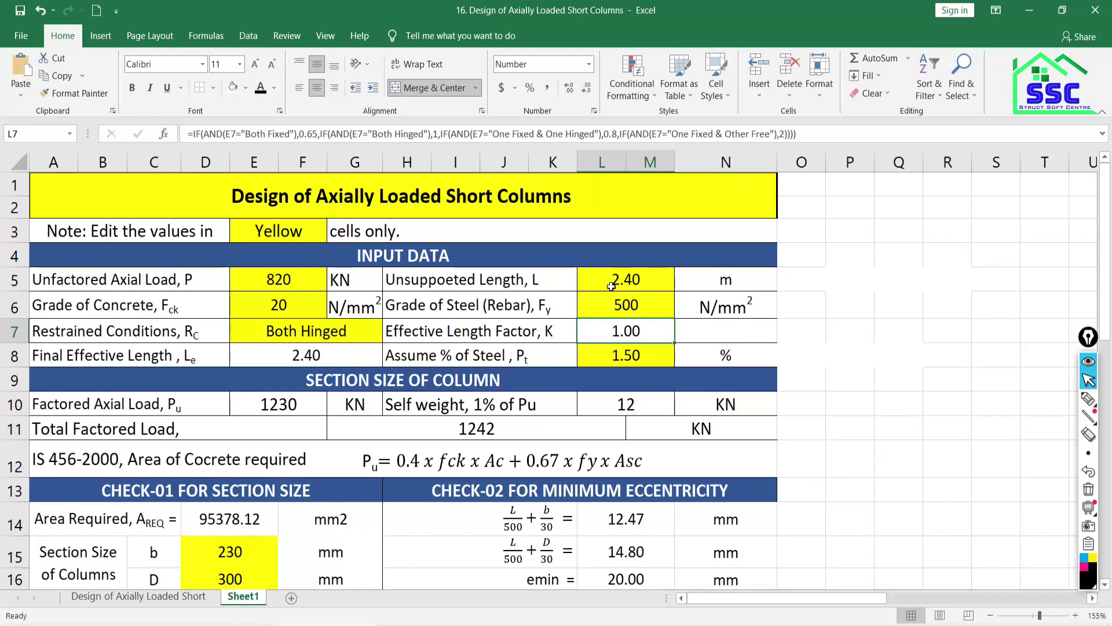
Handwrite the effective length calculation Le = K x 2.4 = 1 x 2.4 beside the input data, and erase the writing.
mouse_move(1090, 429)
left_click(1088, 398)
left_click_drag(785, 277, 794, 316)
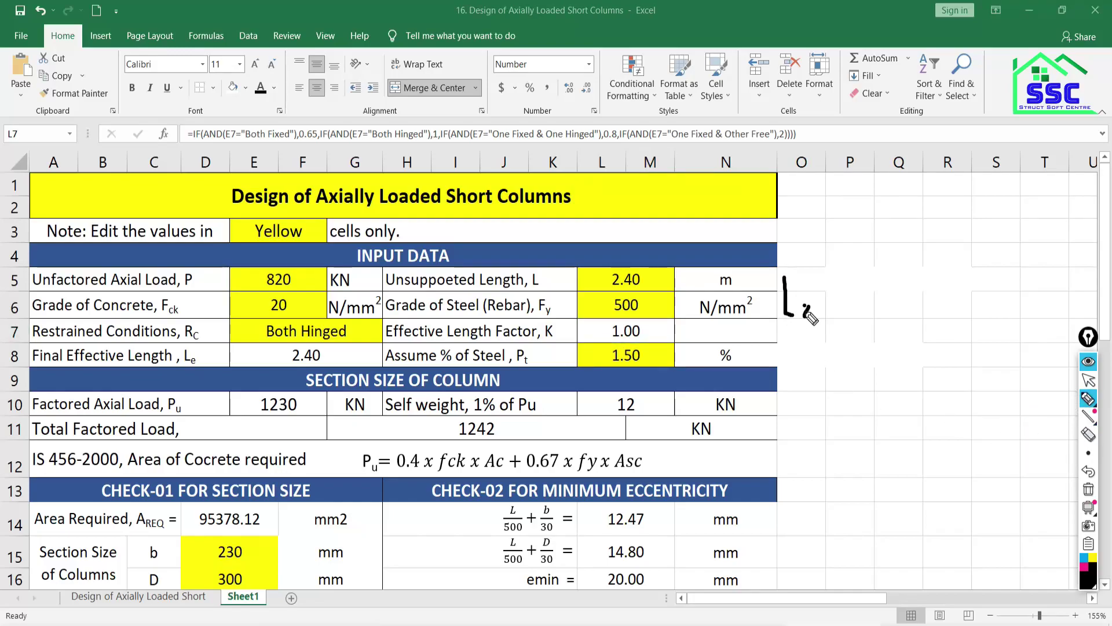
left_click_drag(805, 313, 850, 308)
mouse_move(878, 279)
left_mouse_down()
mouse_move(880, 318)
mouse_move(883, 303)
mouse_move(898, 316)
mouse_move(922, 307)
left_mouse_up()
mouse_move(922, 291)
left_mouse_down()
mouse_move(912, 306)
mouse_move(950, 300)
mouse_move(966, 317)
mouse_move(1015, 301)
left_mouse_up()
left_click(981, 302)
left_click_drag(1007, 285, 1007, 318)
mouse_move(824, 357)
left_mouse_down()
mouse_move(857, 360)
mouse_move(862, 374)
mouse_move(934, 367)
left_mouse_up()
mouse_move(932, 353)
left_mouse_down()
mouse_move(919, 368)
mouse_move(949, 375)
mouse_move(979, 365)
left_mouse_up()
left_click_drag(971, 351, 966, 381)
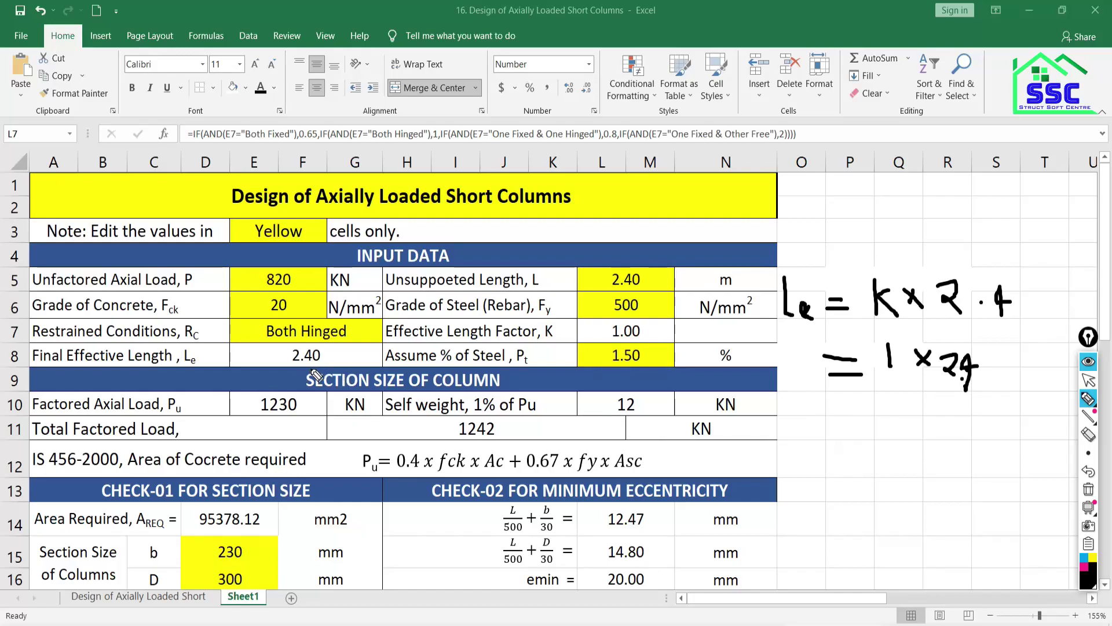
left_click(1089, 490)
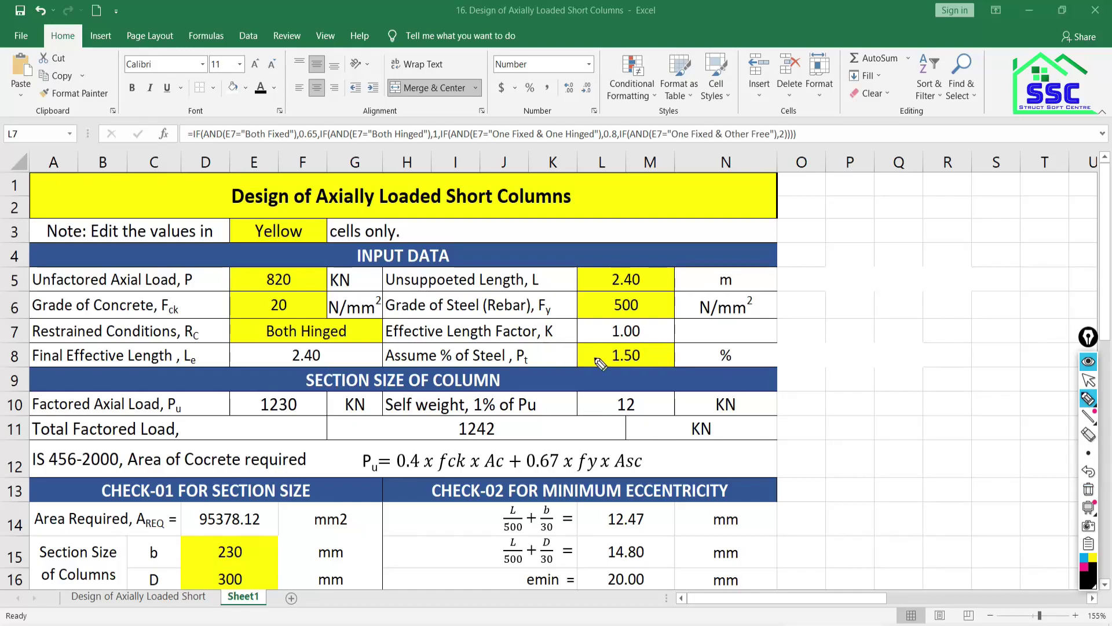
left_click(1089, 380)
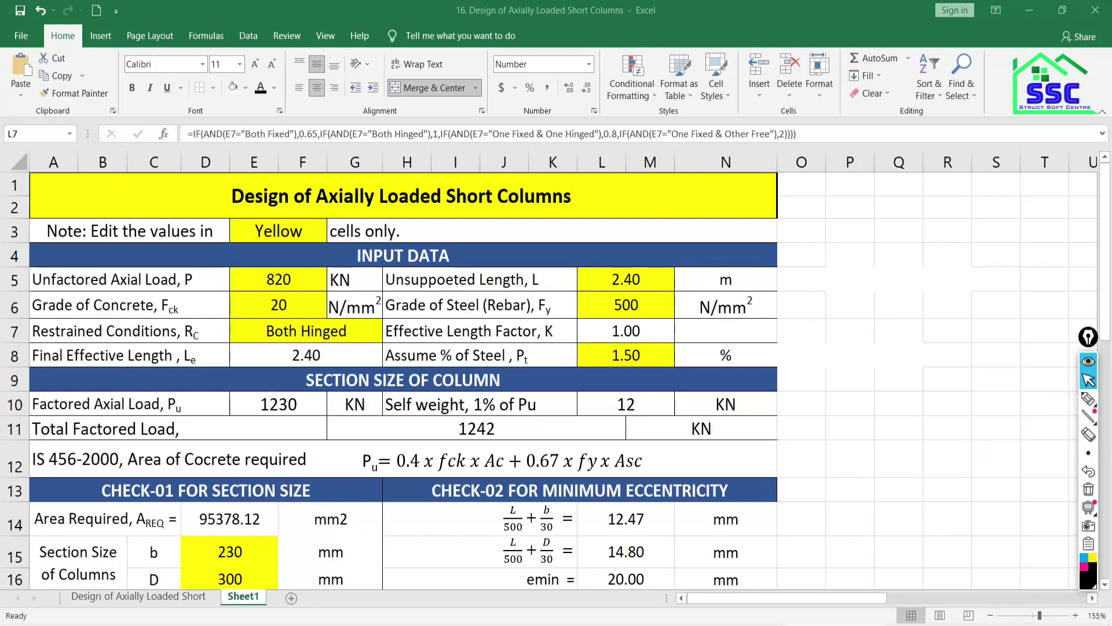
Check clause 26.5.3.1 on column longitudinal reinforcement limits in the IS 456 PDF, and return to Excel's assumed steel percentage Pt.
key("alt+Tab")
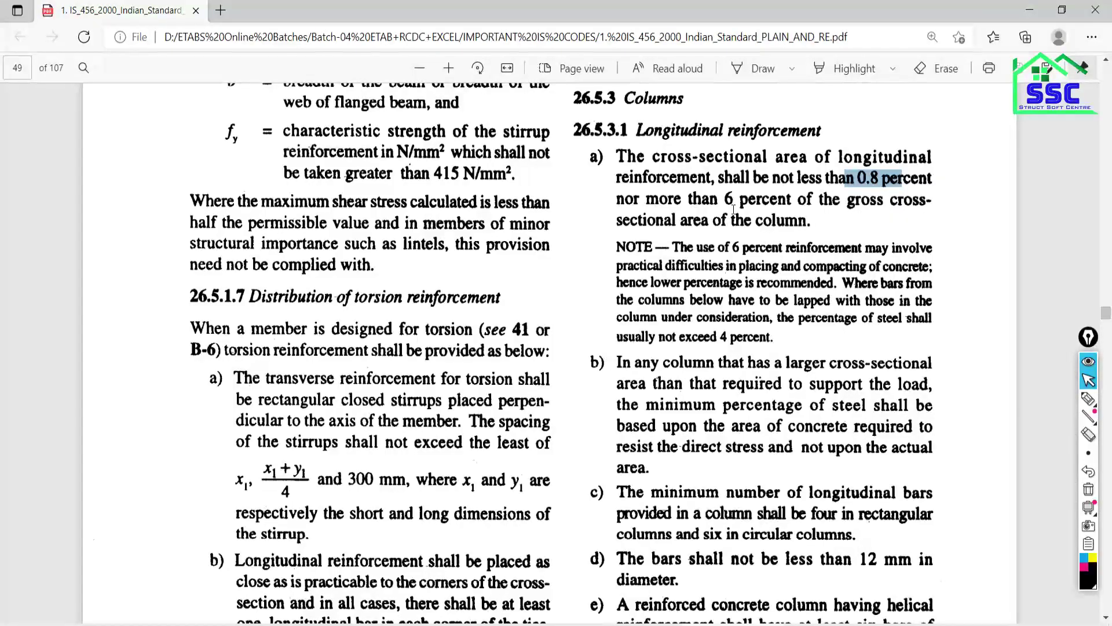
left_click(854, 181)
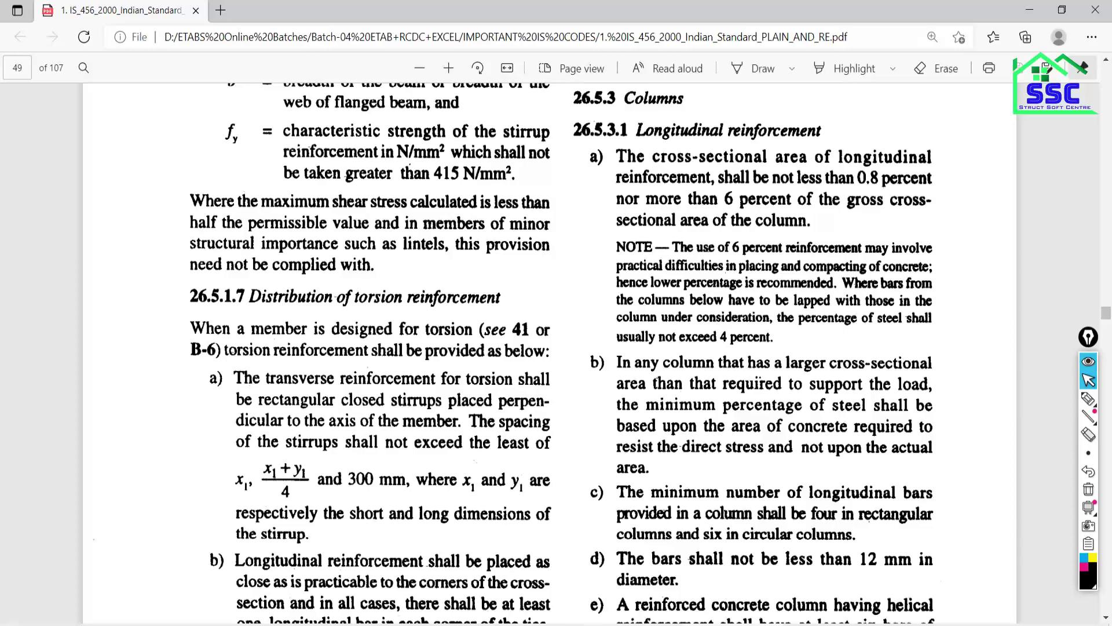
key("alt+Tab")
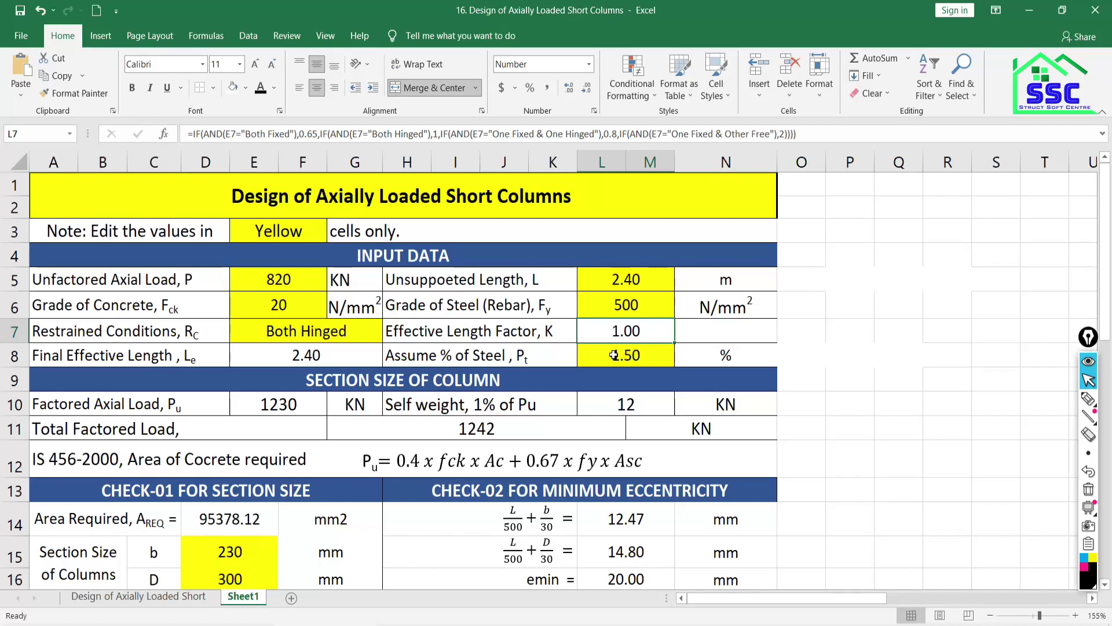
left_click(620, 356)
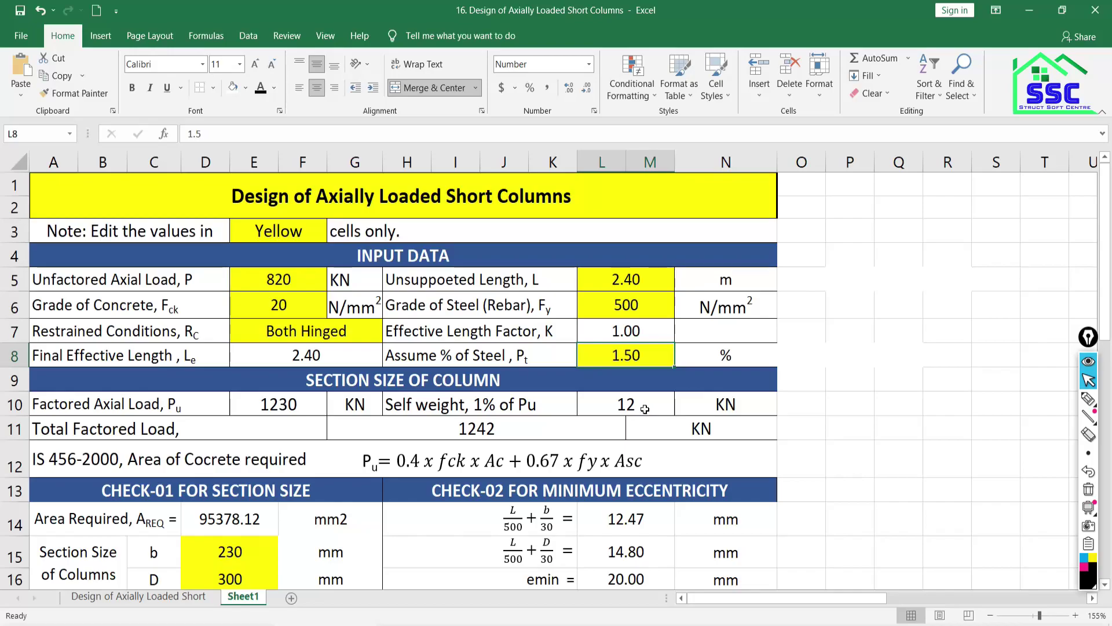
Inspect the unfactored axial load P and the formulas behind the factored axial load Pu and the total factored load.
left_click(847, 459)
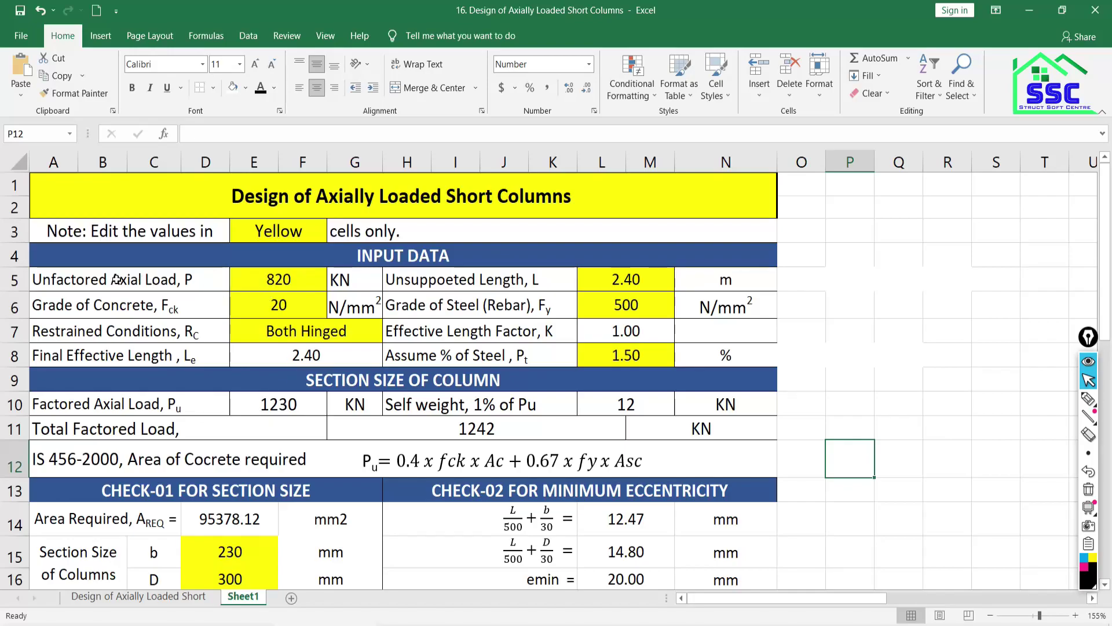
left_click(273, 284)
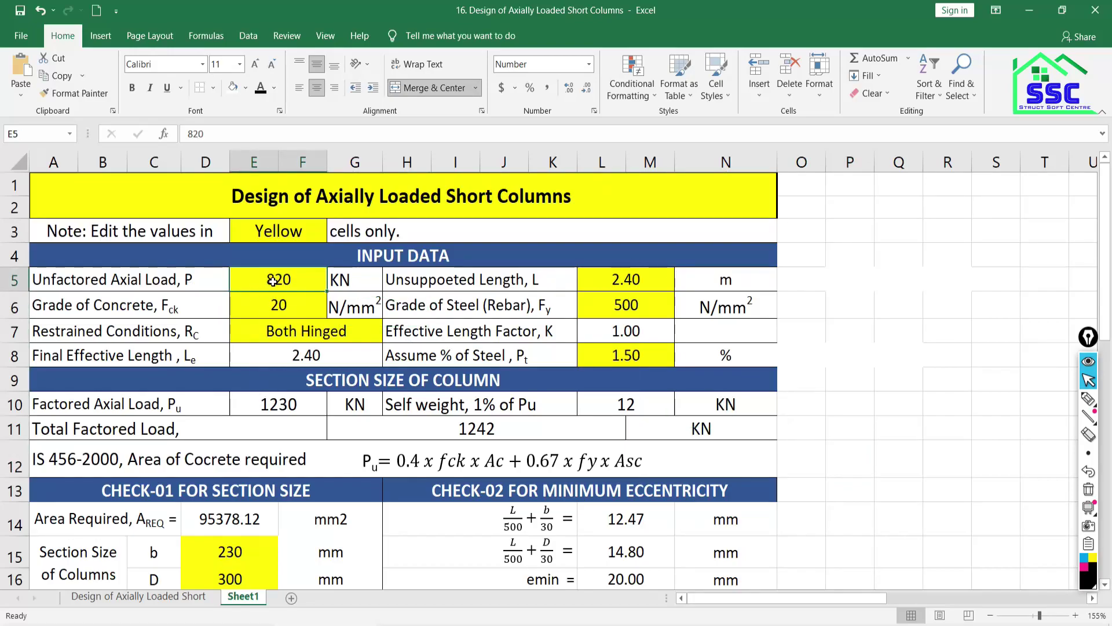
left_click(254, 411)
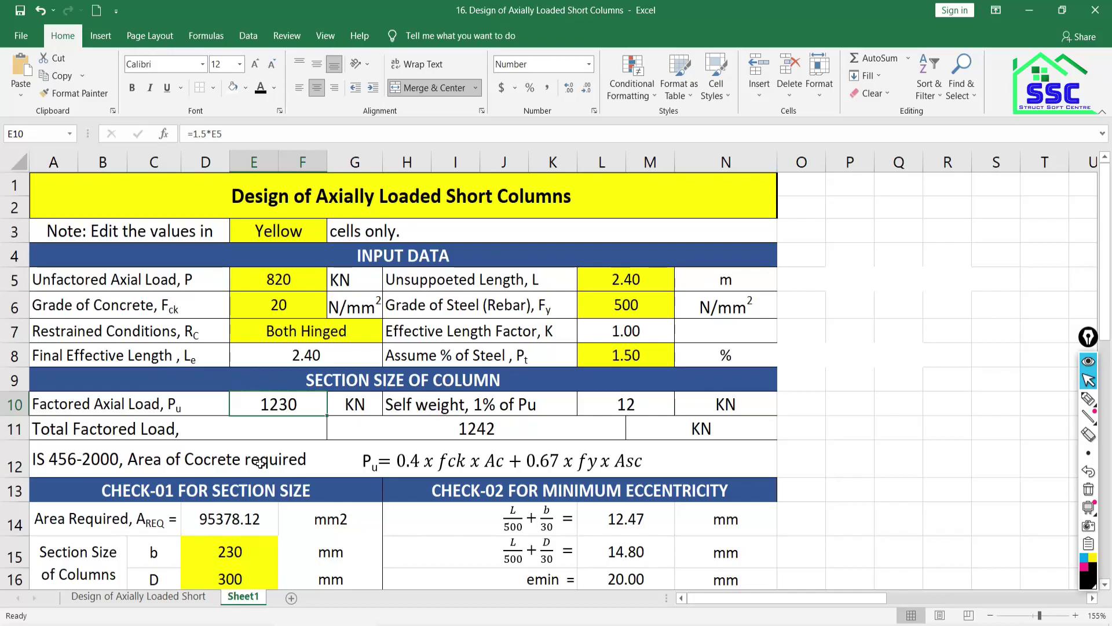
left_click(456, 428)
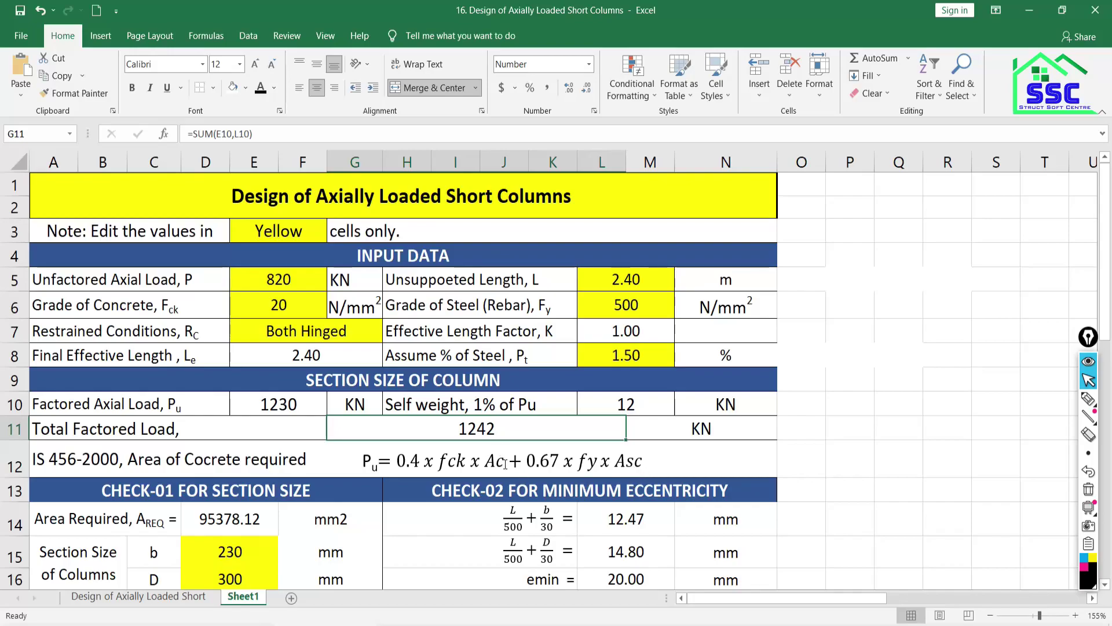
Examine the IS 456 Pu equation, highlighting its Ac term, the assumed steel percentage and the formula for the required area.
scroll(506, 463, "down", 2)
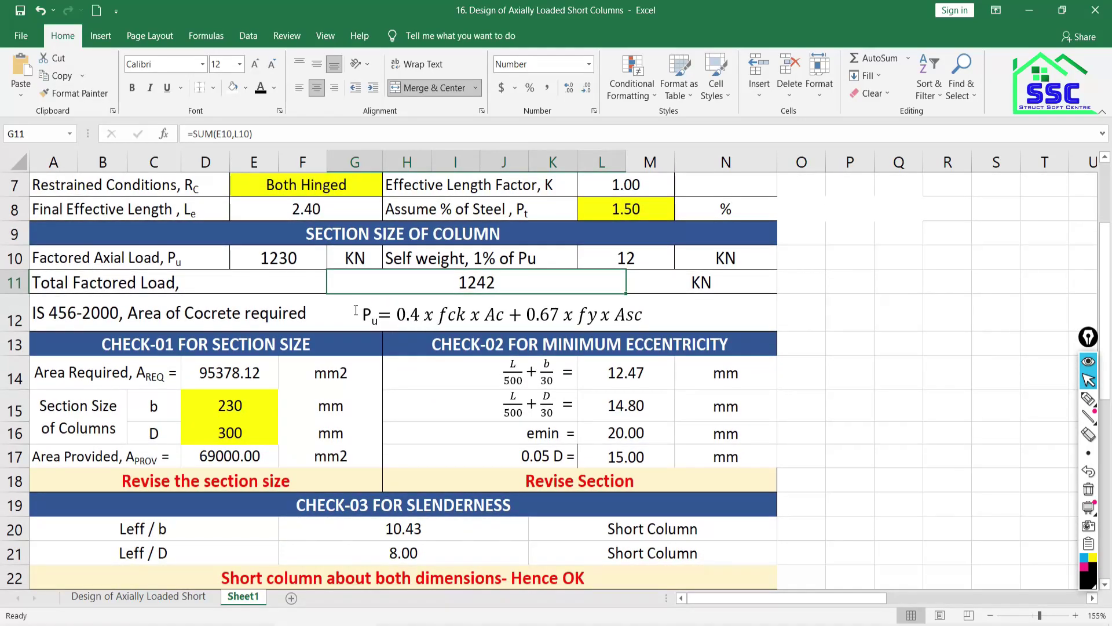
scroll(364, 312, "up", 1)
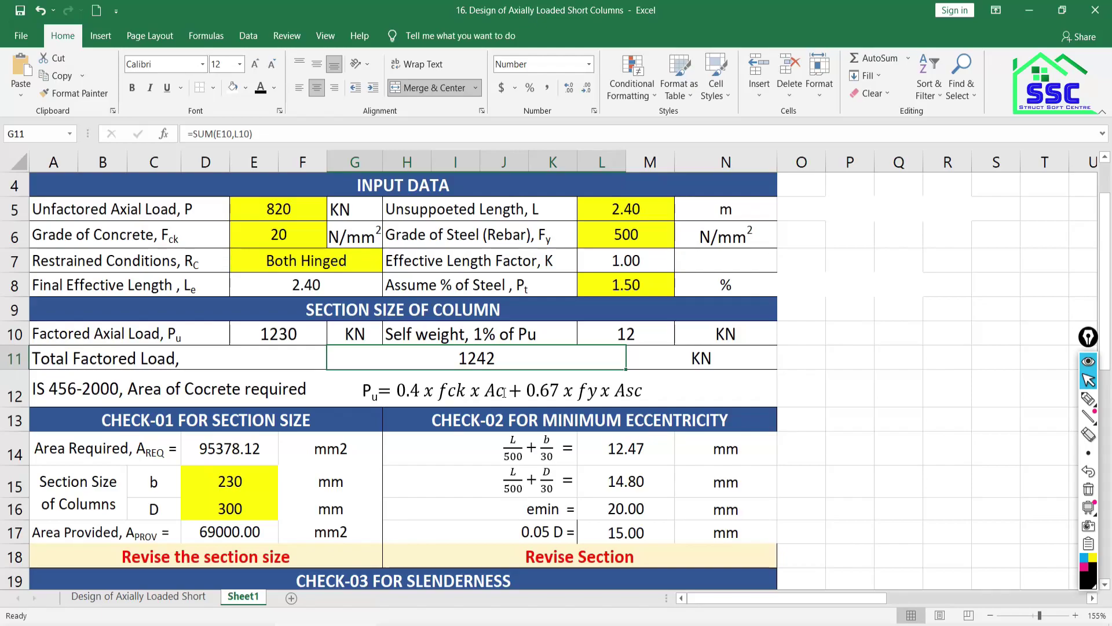
left_click(504, 393)
left_click(538, 391)
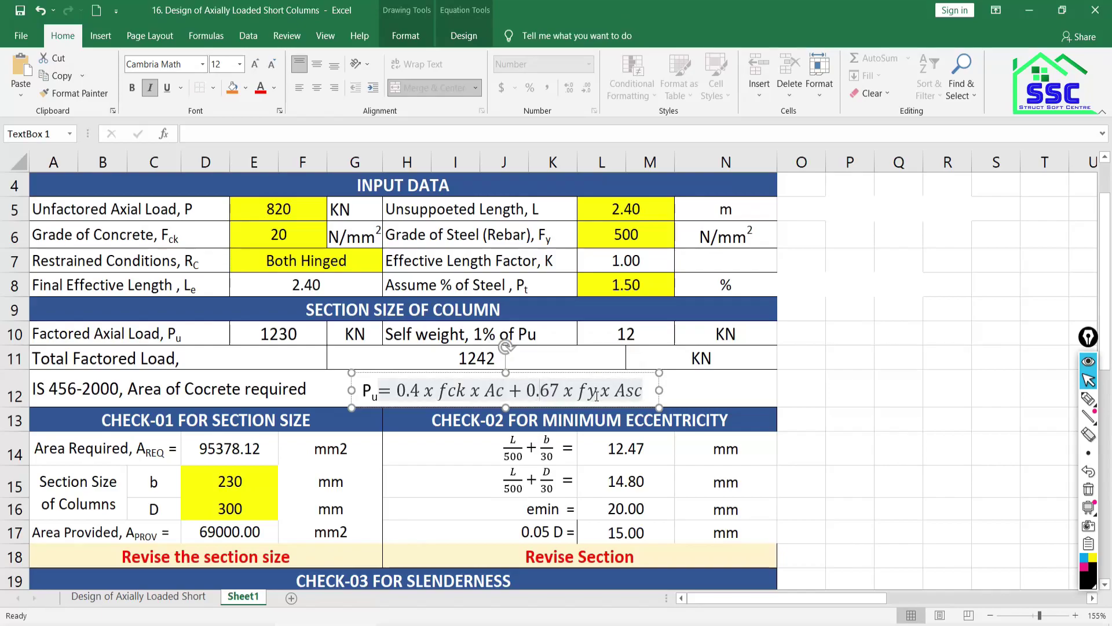
left_click(612, 283)
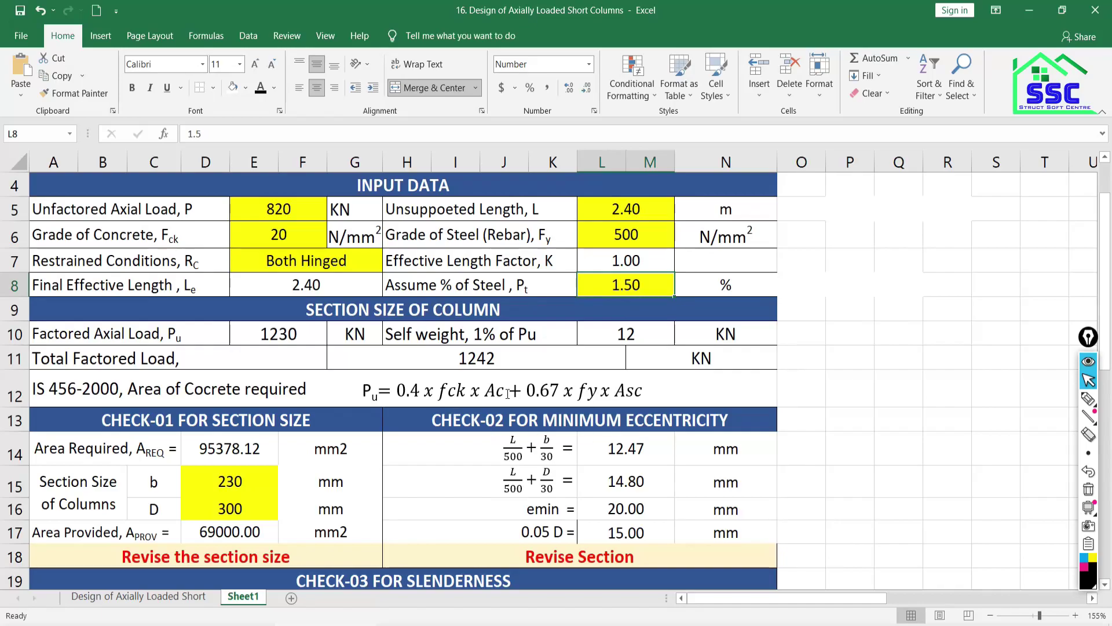
left_click(506, 393)
left_click_drag(505, 393, 486, 393)
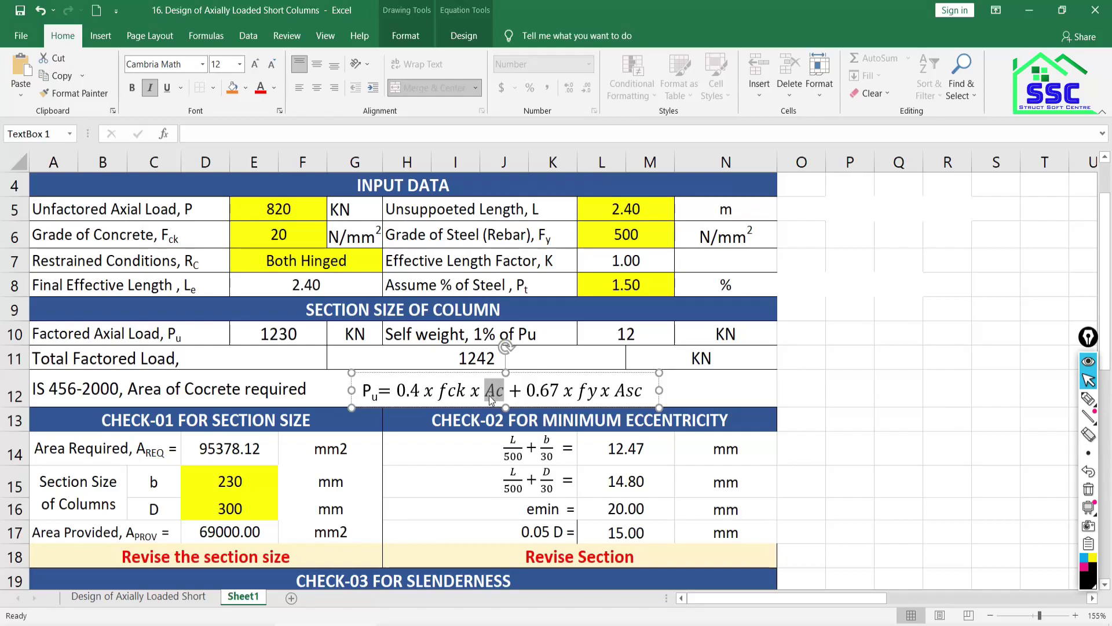
left_click(258, 456)
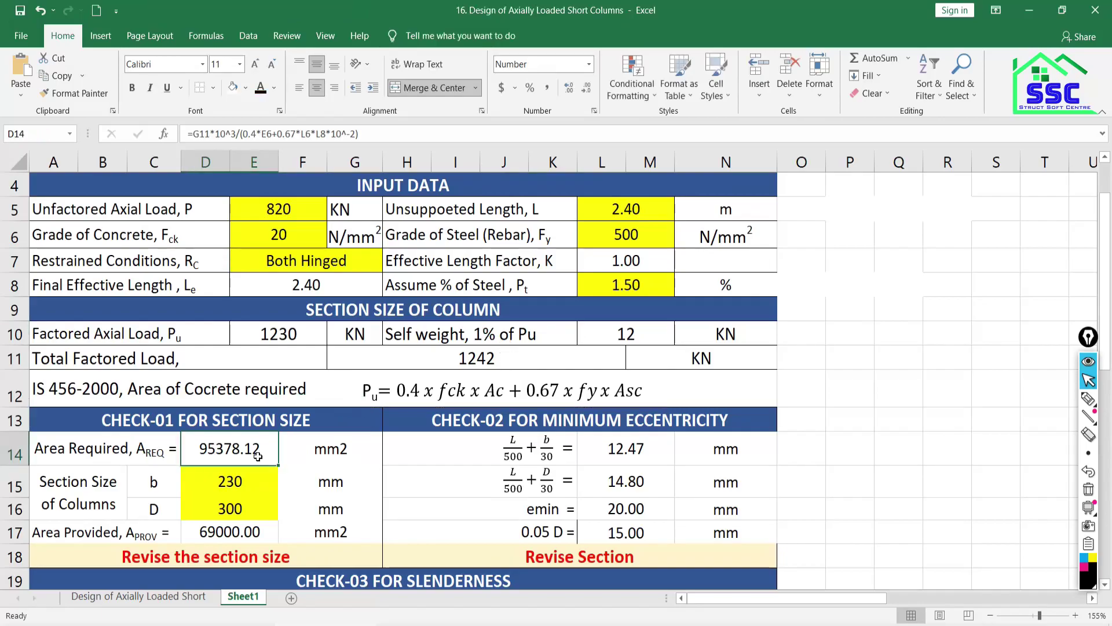
scroll(258, 456, "down", 1)
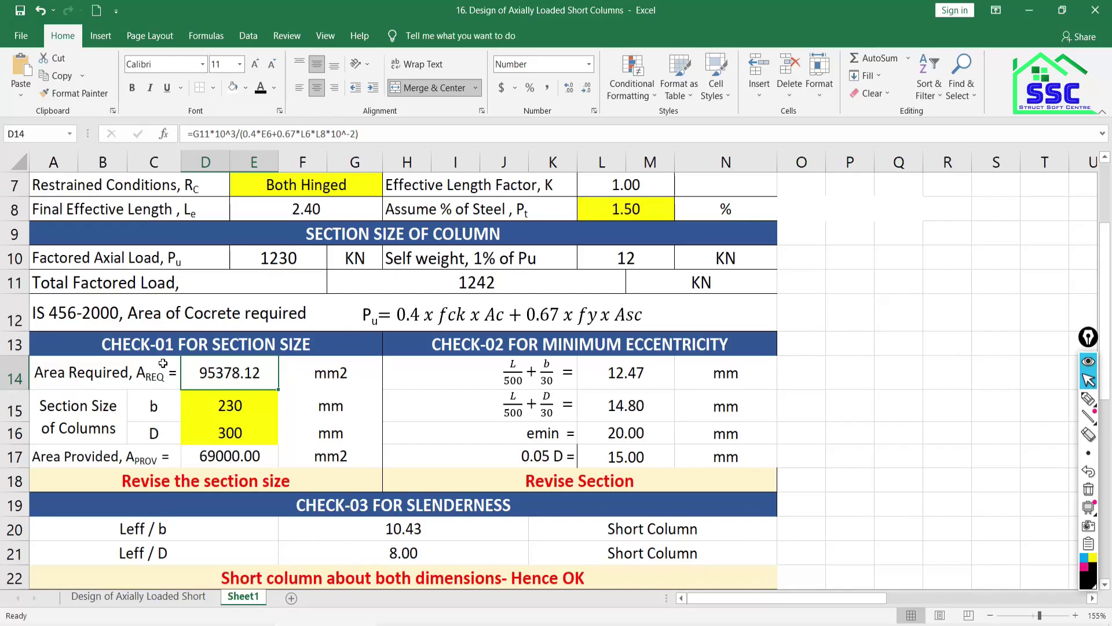
Review the column's section width b and set its depth D to 450 mm.
left_click(956, 467)
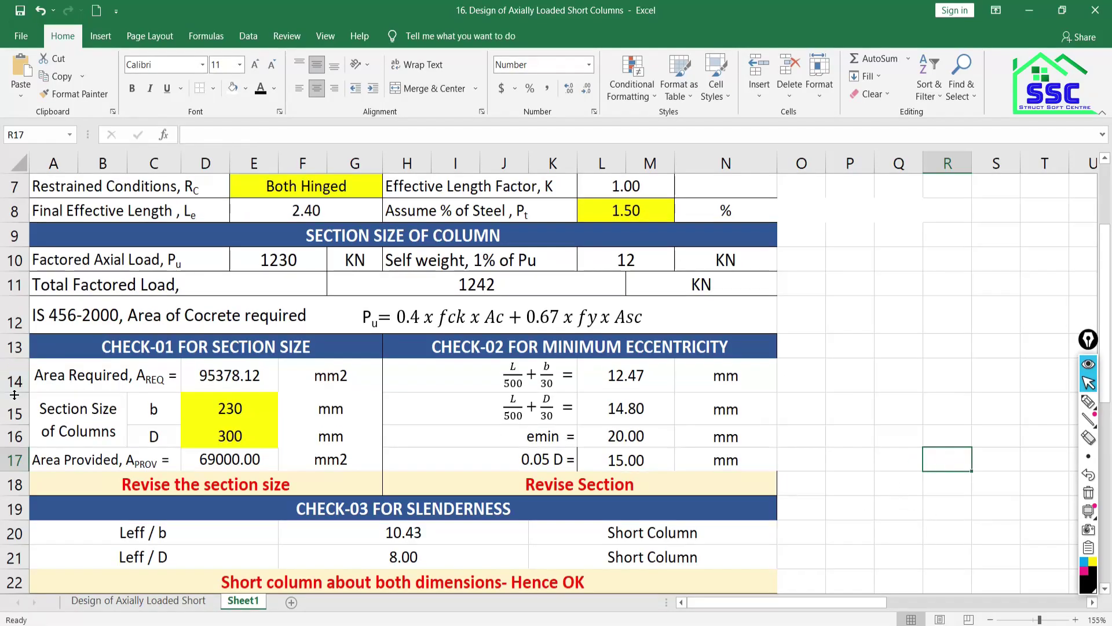
left_click(224, 409)
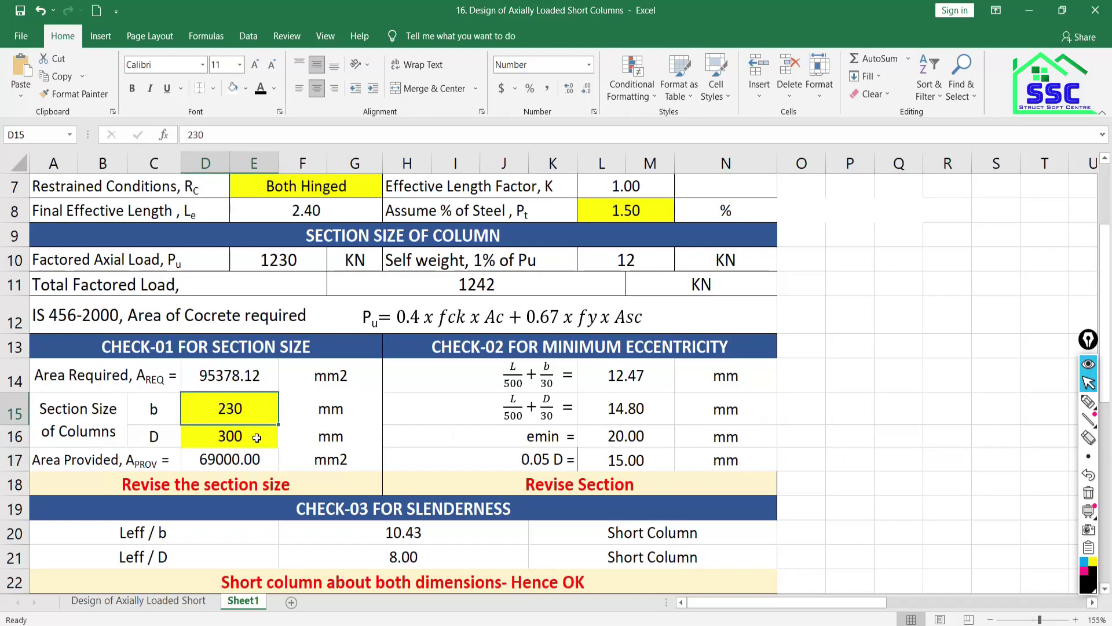
left_click(228, 438)
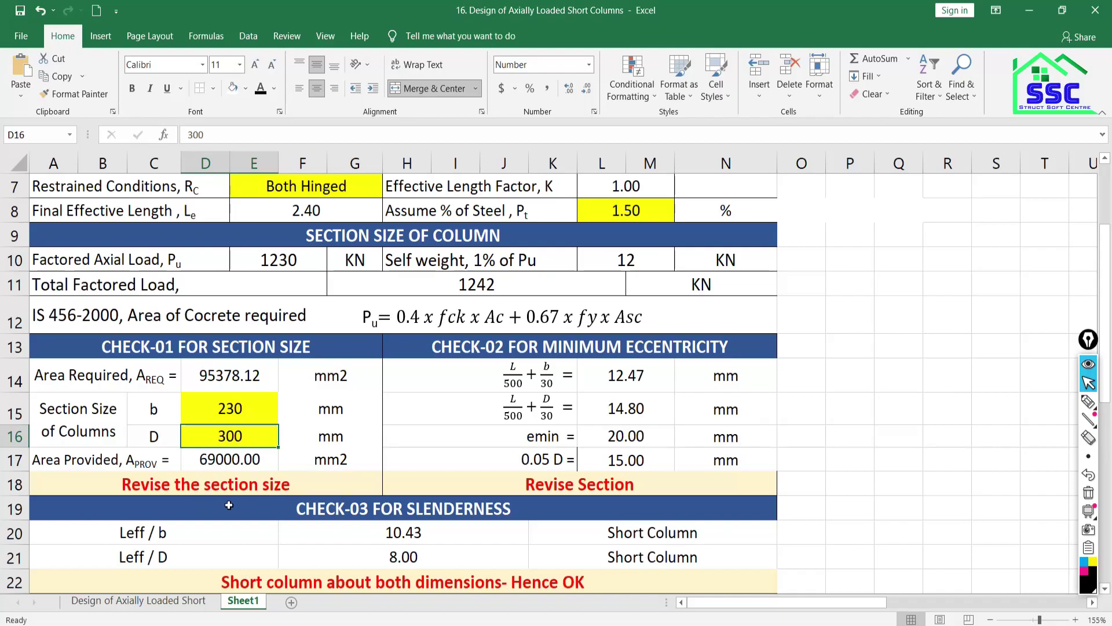
left_click(240, 415)
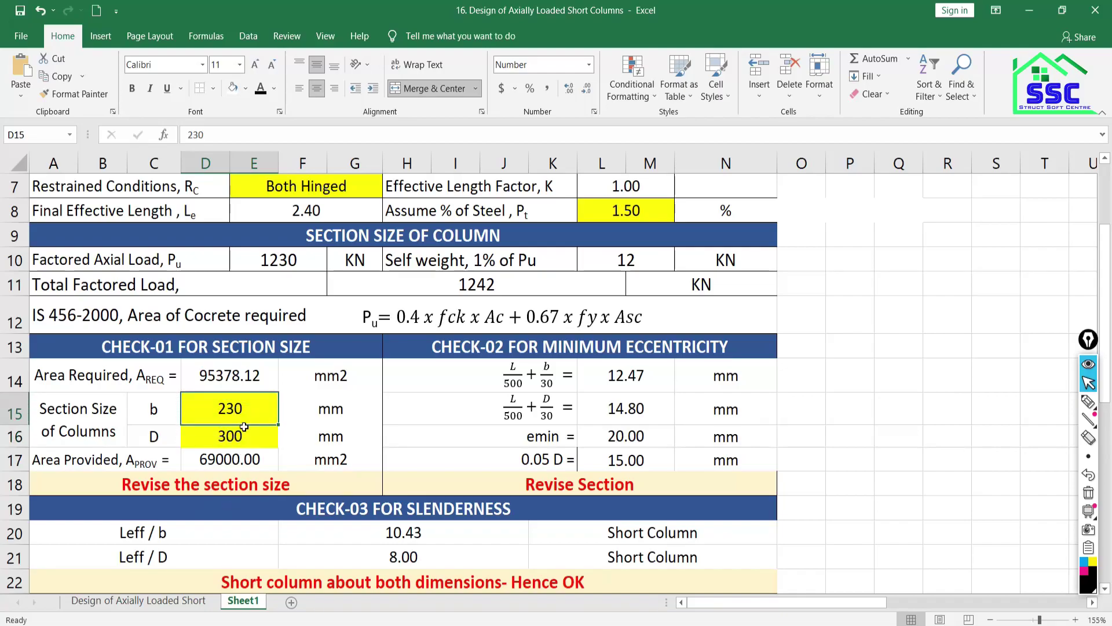
left_click(223, 437)
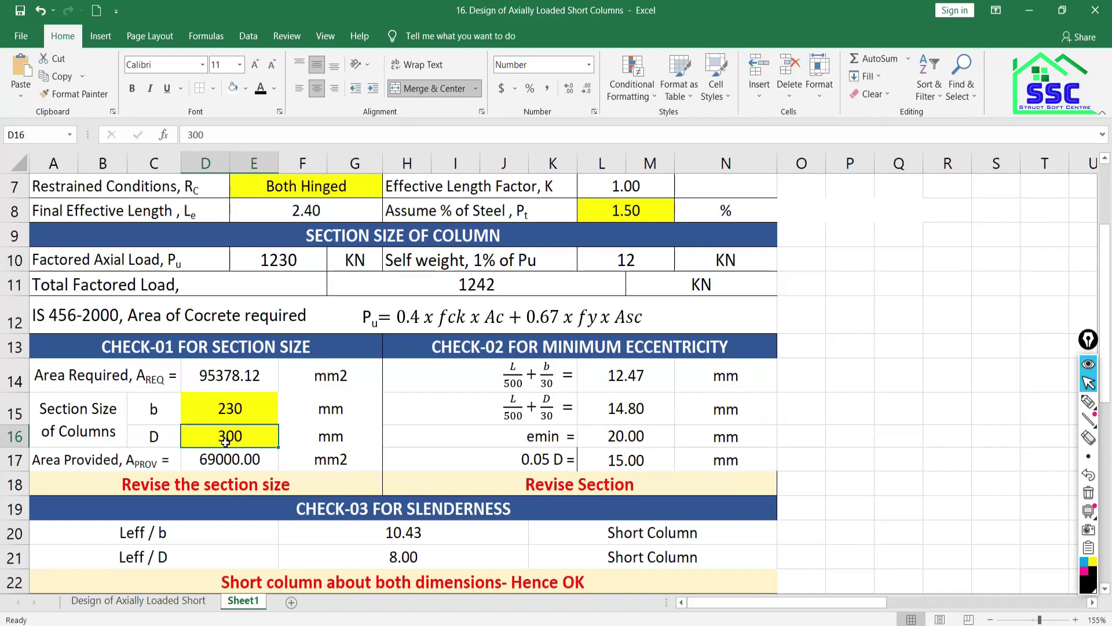
type("450")
key("Return")
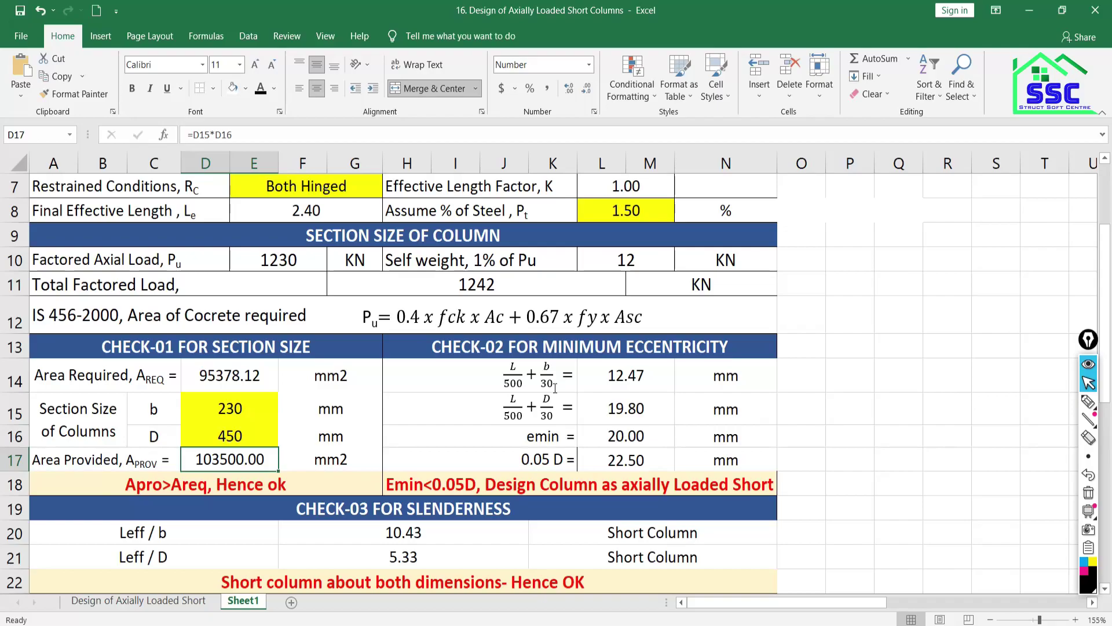
Inspect the minimum eccentricity formulas L/500 + b/30 and L/500 + D/30 in Check-02.
left_click(641, 376)
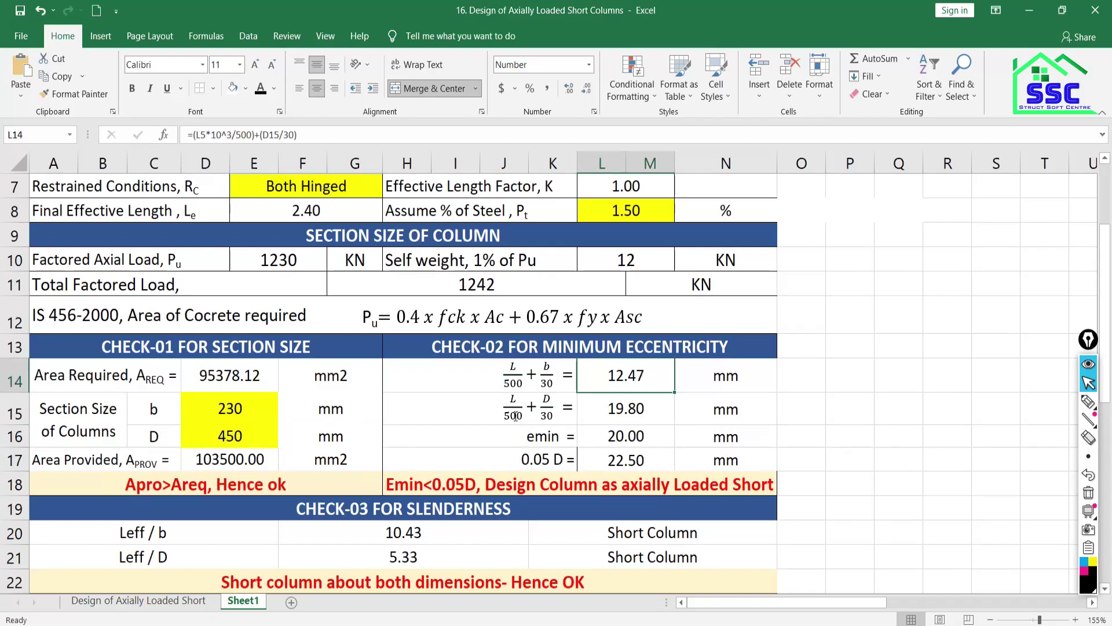
left_click(622, 408)
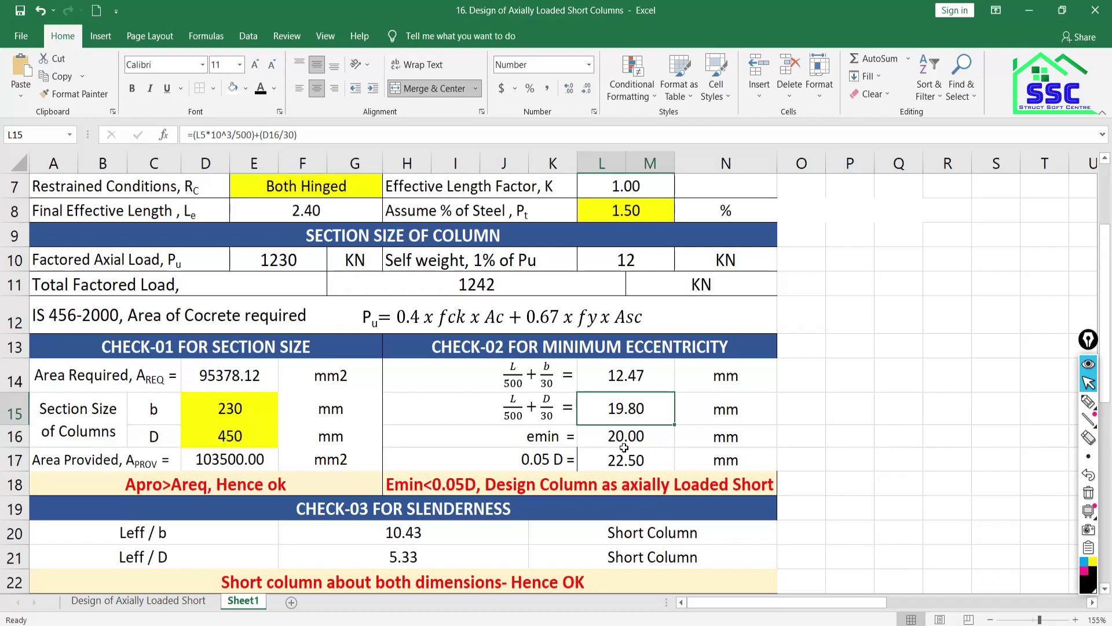
left_click(631, 377)
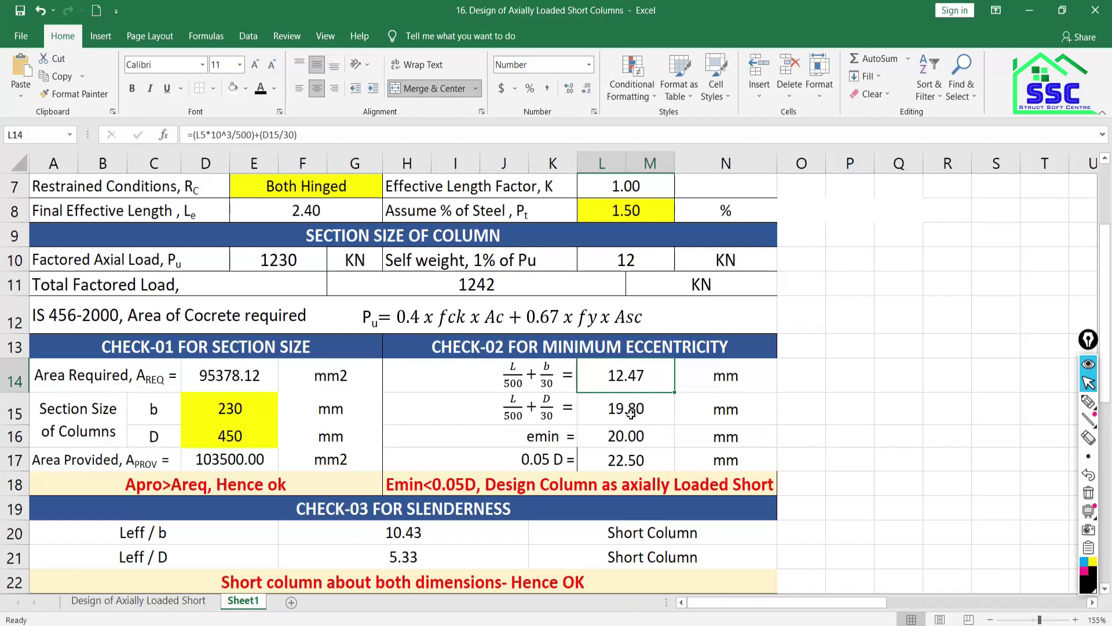
Examine the Check-02 minimum eccentricity values, the emin entry and the formula behind 0.05 D.
left_click_drag(633, 376, 634, 410)
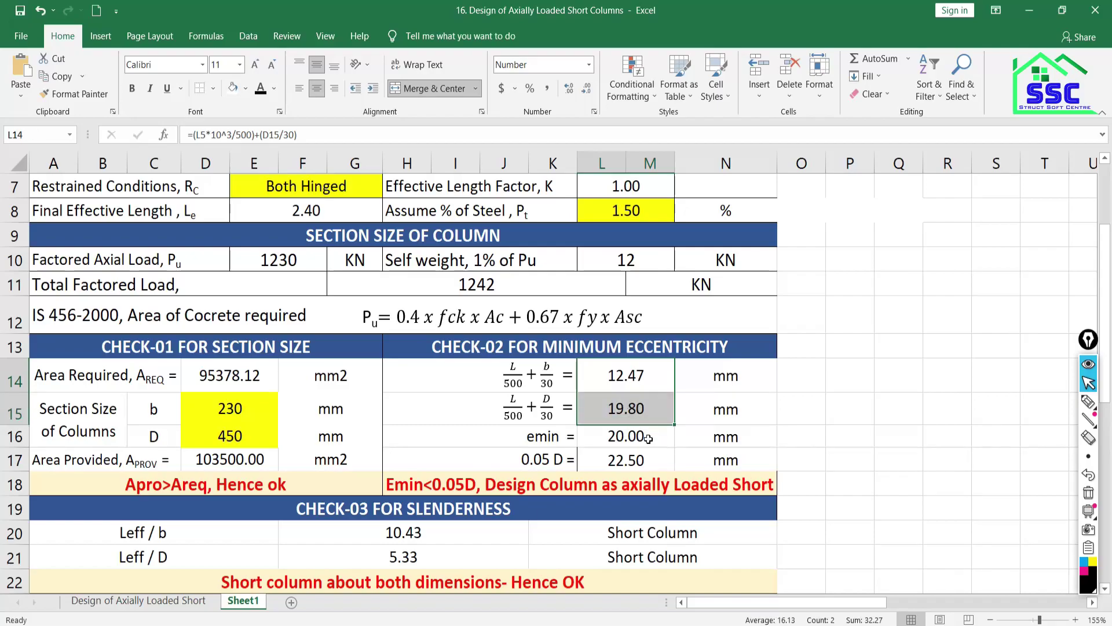
left_click(624, 439)
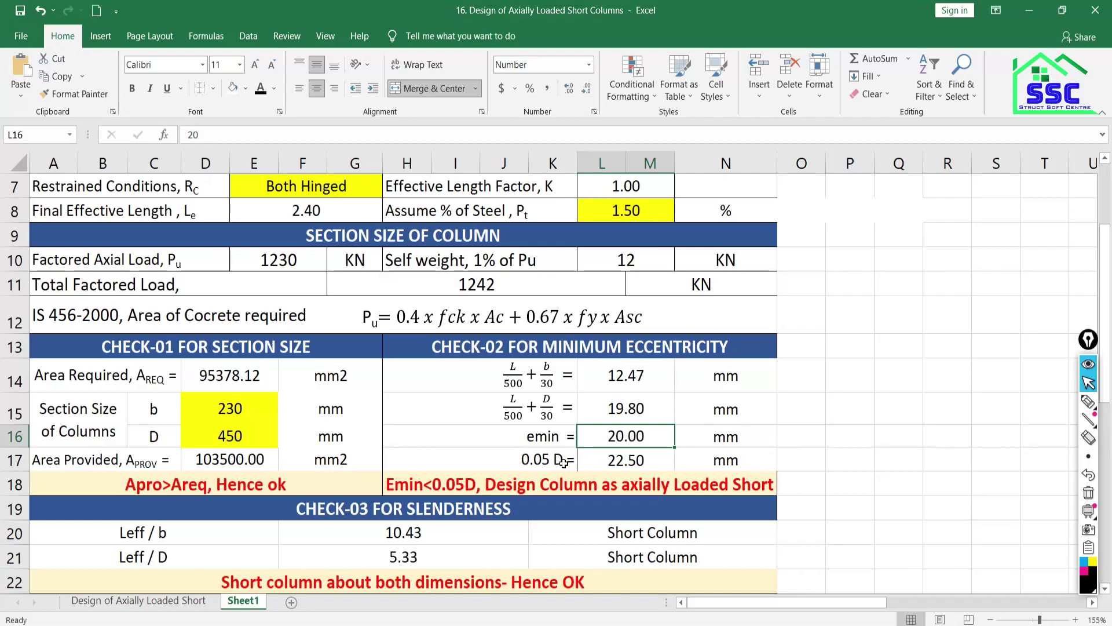
left_click_drag(657, 372, 653, 432)
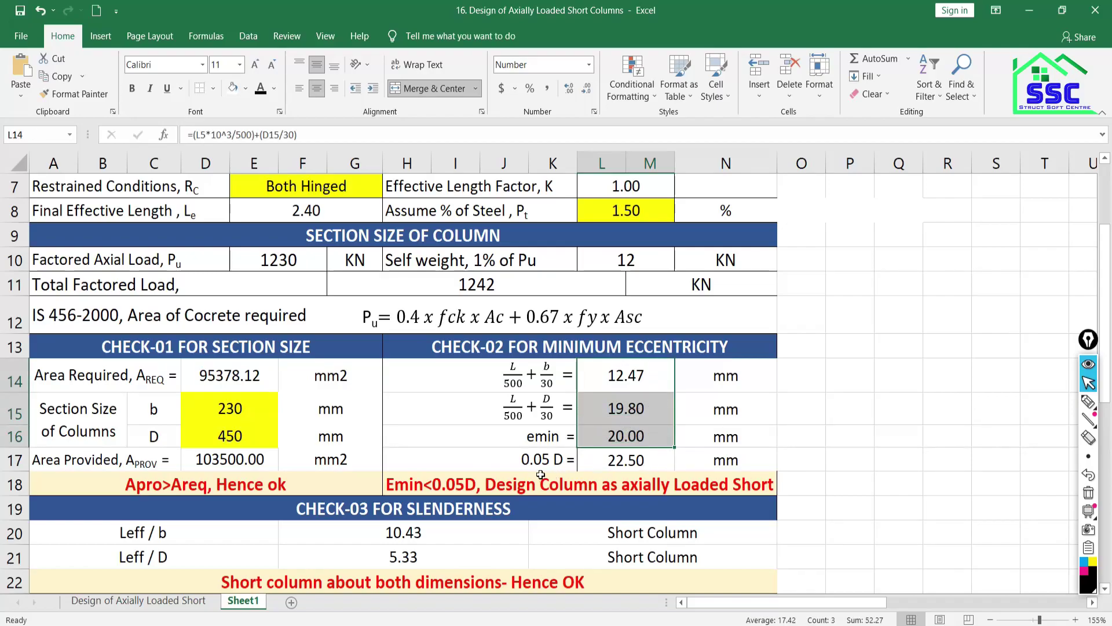
left_click(617, 463)
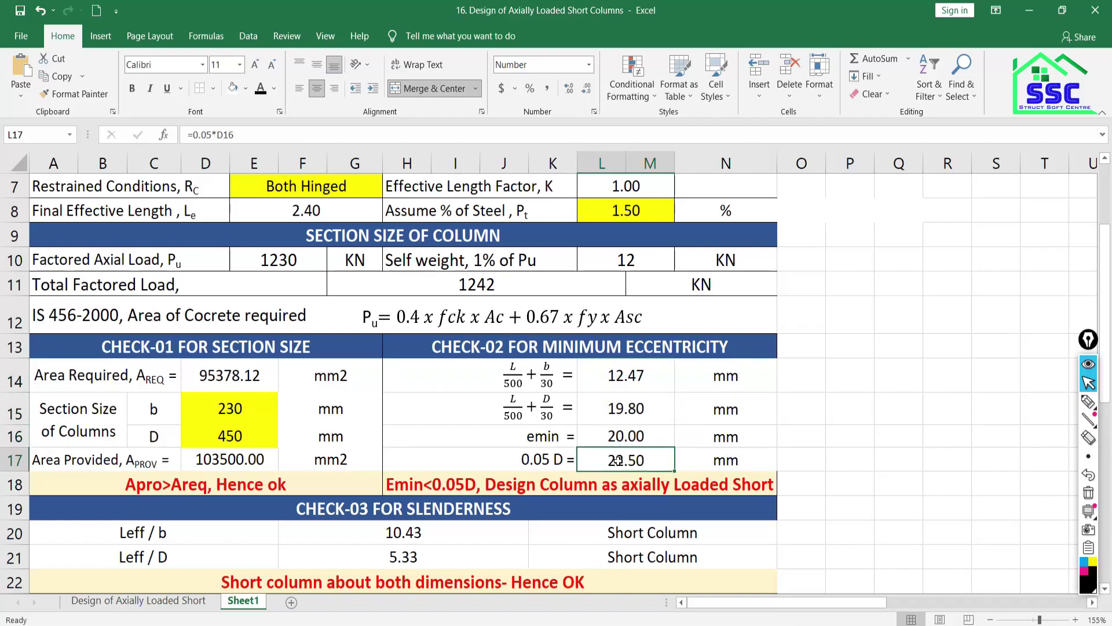
Handwrite the condition emin < 0.05D beside Check-02 with a double underline, and erase the ink.
left_click(1088, 401)
mouse_move(788, 343)
left_mouse_down()
mouse_move(793, 353)
mouse_move(806, 332)
mouse_move(811, 354)
mouse_move(864, 341)
mouse_move(883, 351)
left_mouse_up()
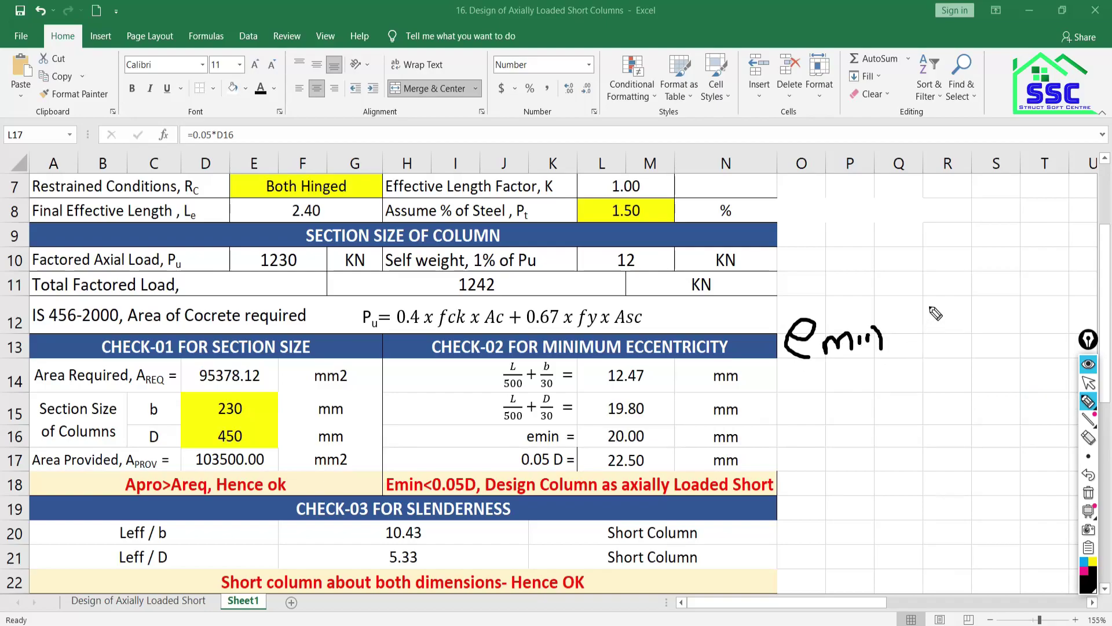
left_click_drag(930, 309, 944, 361)
mouse_move(967, 311)
left_mouse_down()
mouse_move(958, 327)
mouse_move(967, 312)
mouse_move(1025, 294)
mouse_move(1061, 313)
mouse_move(1043, 324)
left_mouse_up()
left_click(979, 326)
mouse_move(1040, 290)
left_mouse_down()
mouse_move(1060, 288)
mouse_move(1068, 327)
mouse_move(1097, 306)
mouse_move(1069, 328)
left_mouse_up()
left_click_drag(779, 418, 1040, 363)
left_click_drag(769, 449, 975, 402)
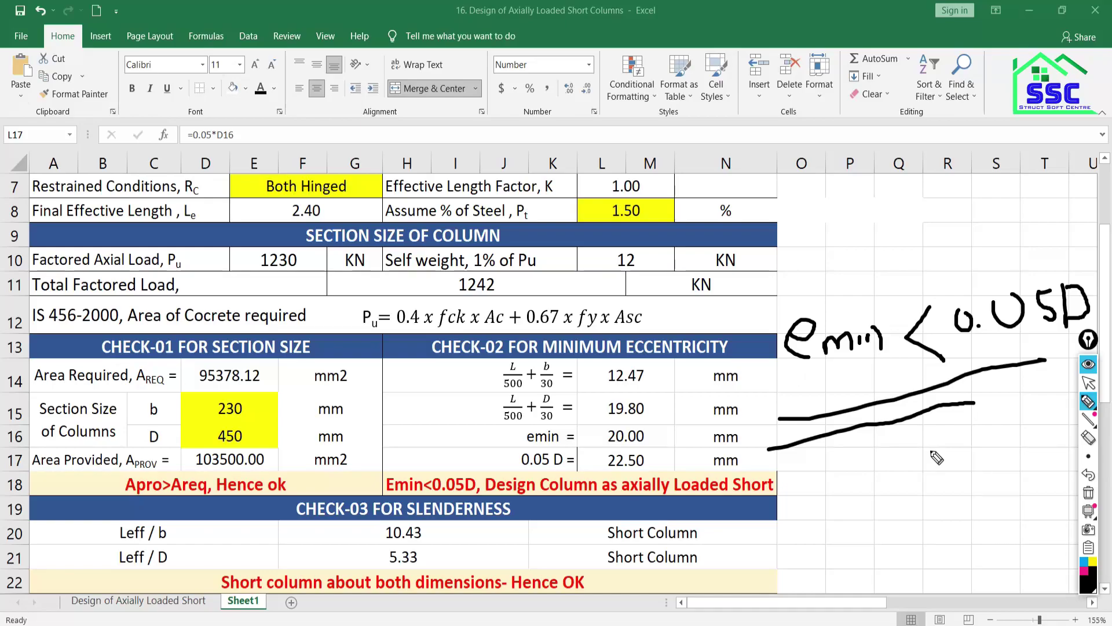
left_click(1088, 493)
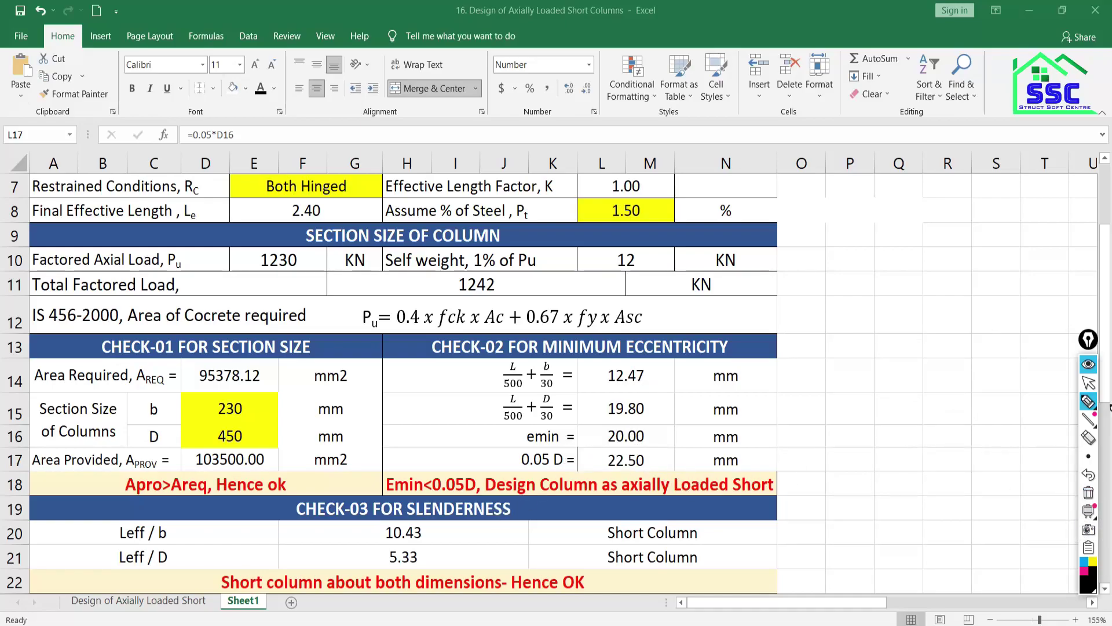
left_click(1088, 383)
Clear the leftover #REF! check contents in the cells beside the longitudinal reinforcement table.
left_click(809, 488)
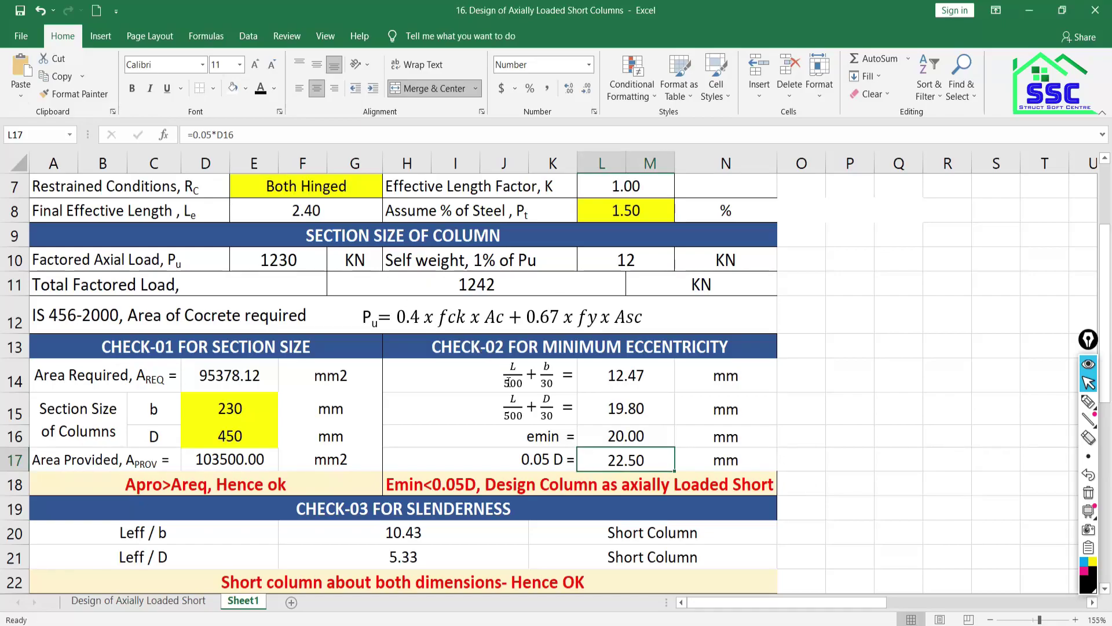
scroll(503, 391, "down", 2)
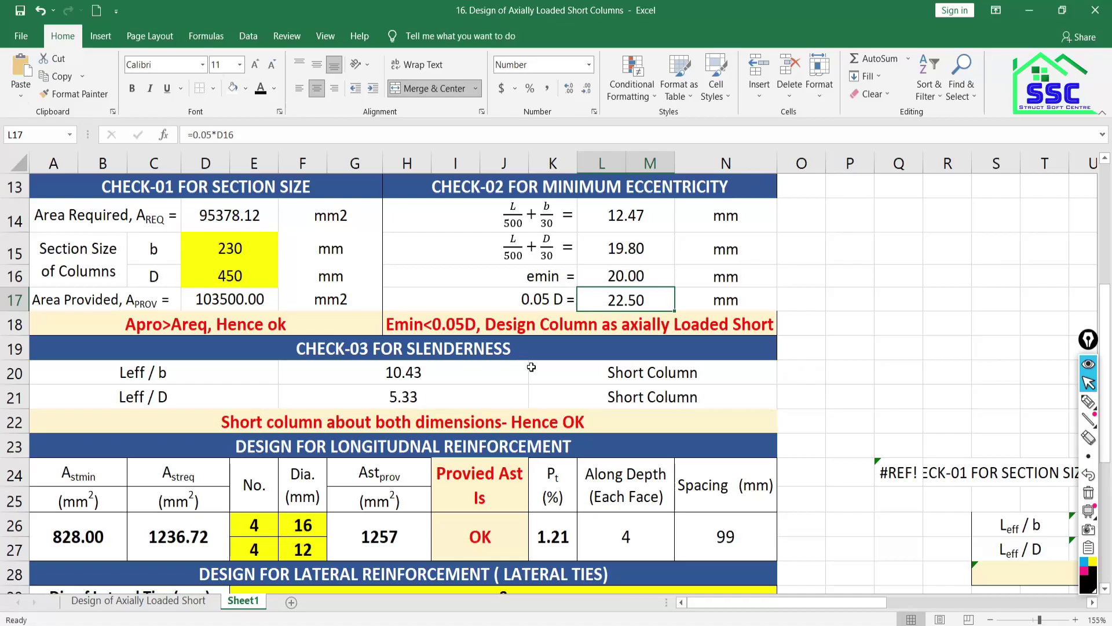
left_click_drag(884, 455, 1095, 602)
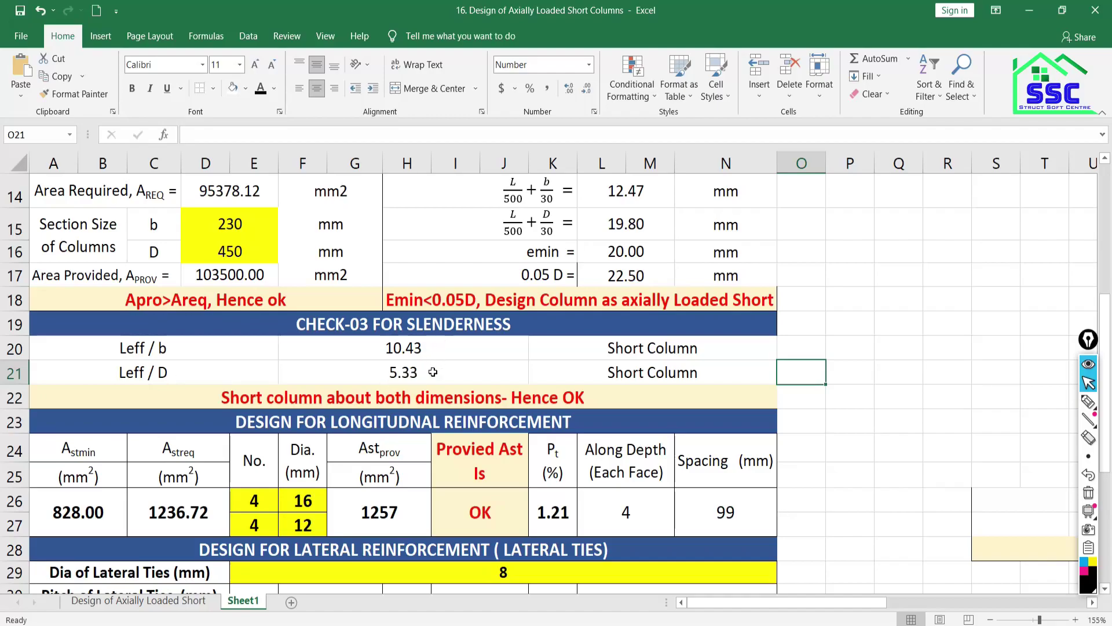
Annotate Leff/b and Leff/D with the limit <12, inspect the Check-03 result formulas, and erase the ink.
left_click(1088, 401)
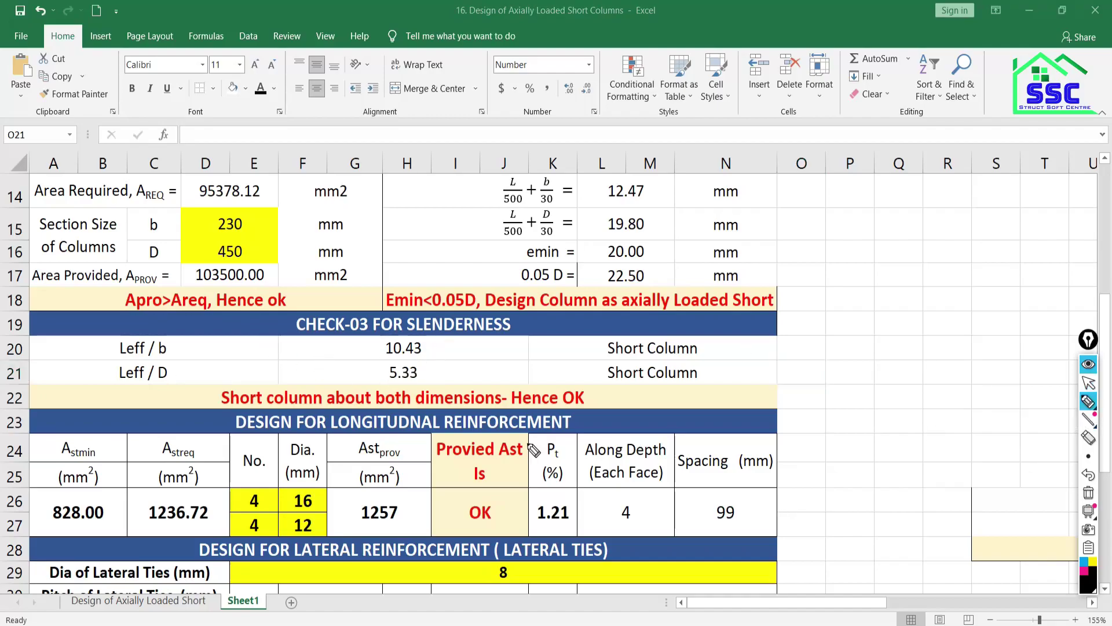
mouse_move(190, 351)
left_mouse_down()
mouse_move(198, 364)
mouse_move(246, 360)
mouse_move(213, 365)
mouse_move(193, 396)
mouse_move(236, 394)
left_mouse_up()
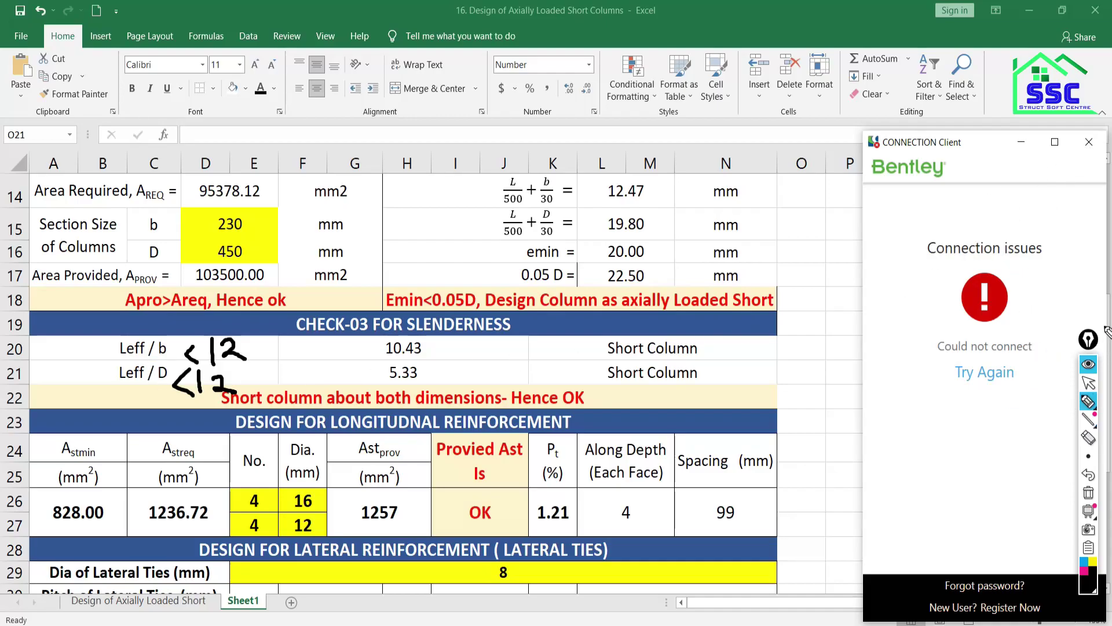
left_click(1089, 382)
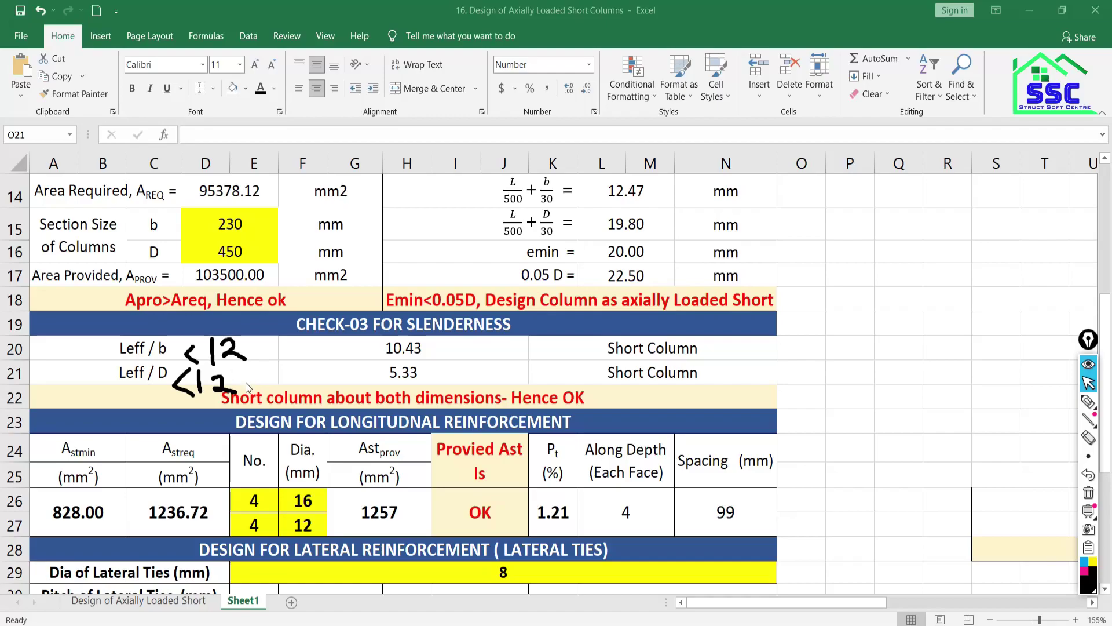
left_click(637, 366)
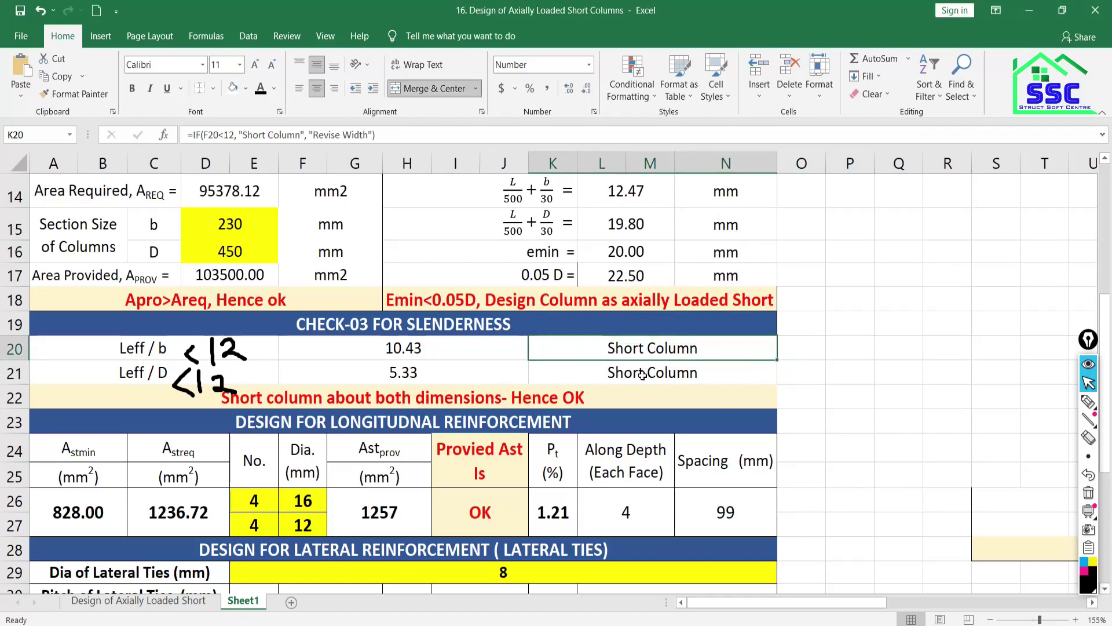
left_click(644, 387)
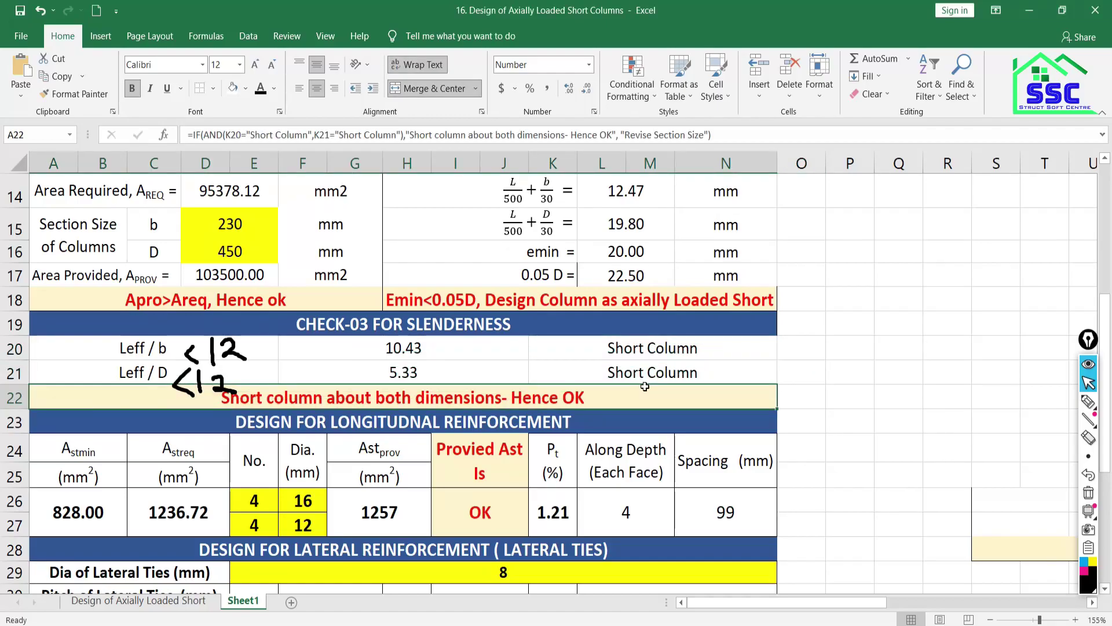
left_click(1089, 493)
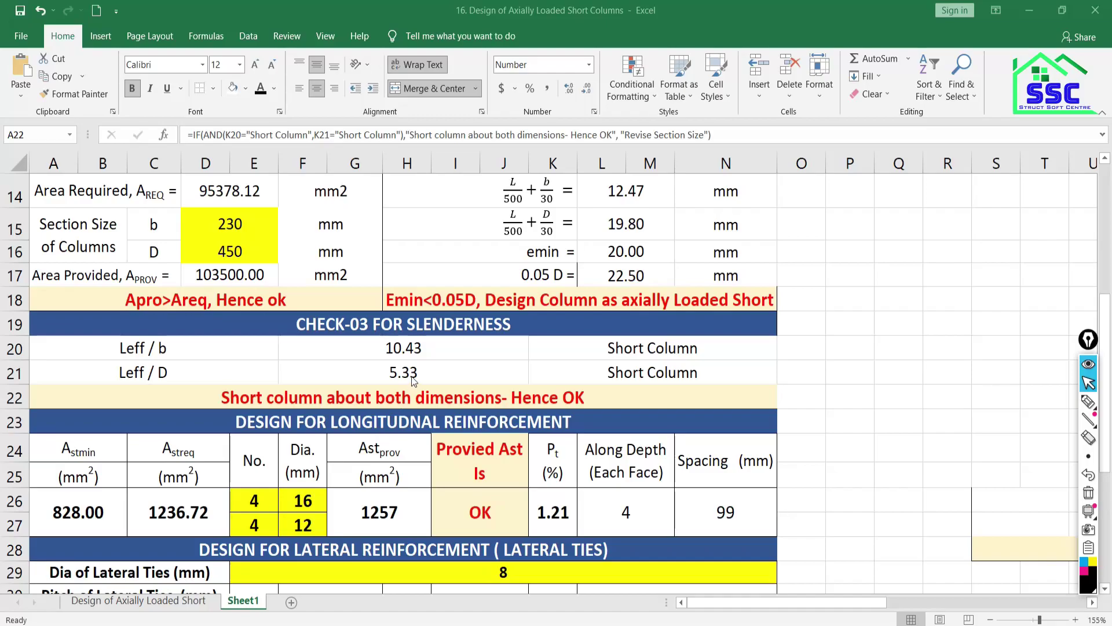
Handwrite the minimum steel expression 0.8 x bD beside the table, mark the Astmin value, and erase the ink.
left_click(69, 449)
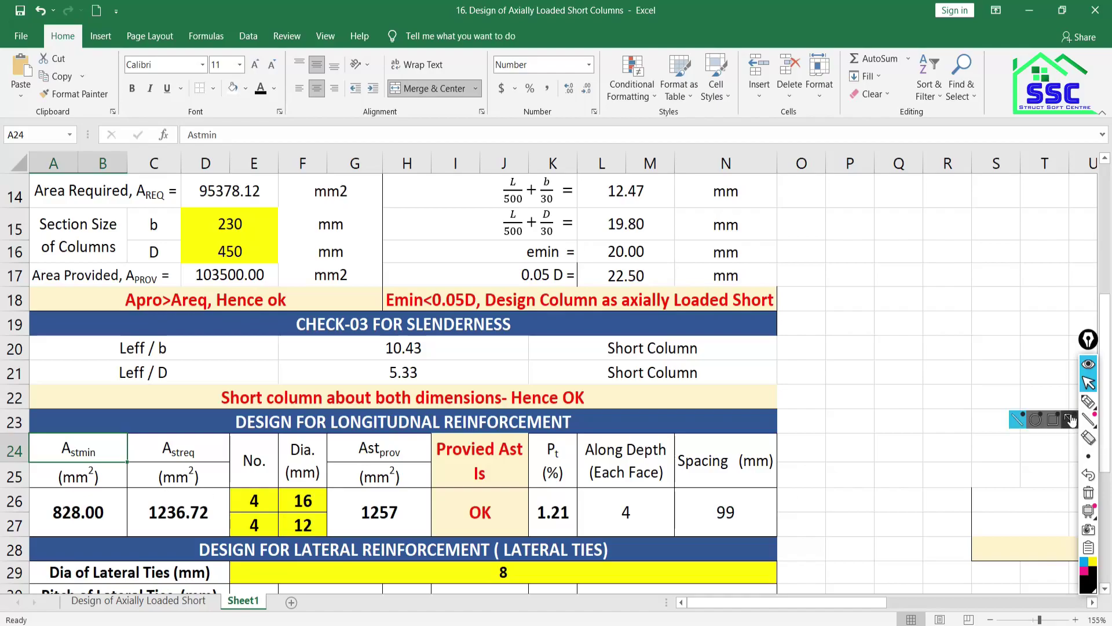
left_click(1088, 401)
mouse_move(890, 321)
left_mouse_down()
mouse_move(945, 323)
mouse_move(983, 307)
left_mouse_up()
left_click_drag(868, 361, 1008, 312)
left_click_drag(869, 369, 994, 328)
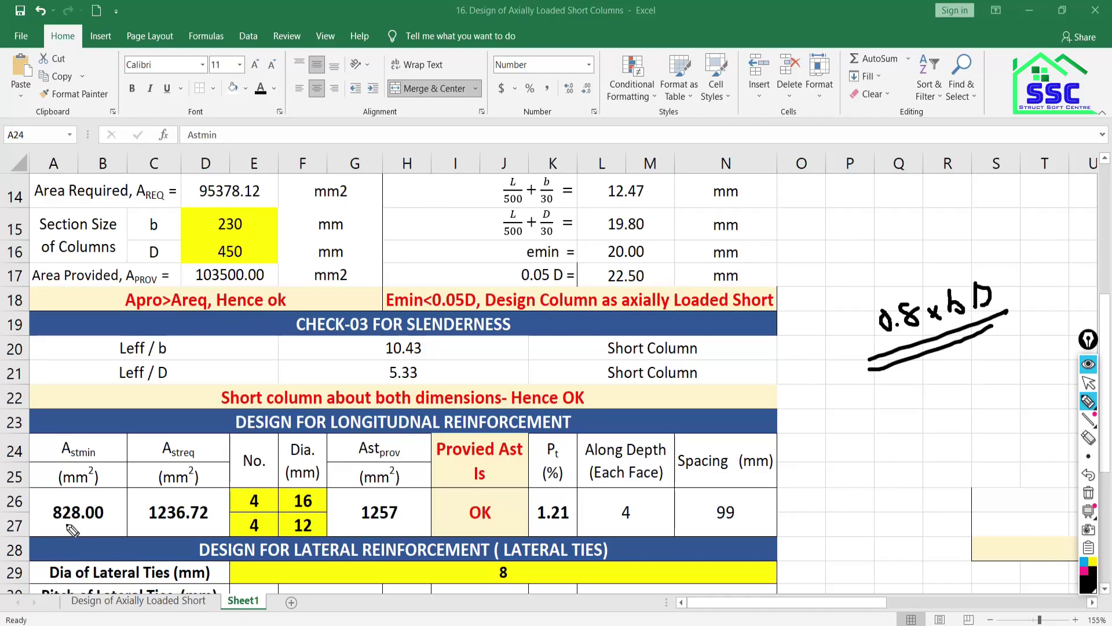
left_click_drag(57, 522, 113, 501)
left_click(1089, 493)
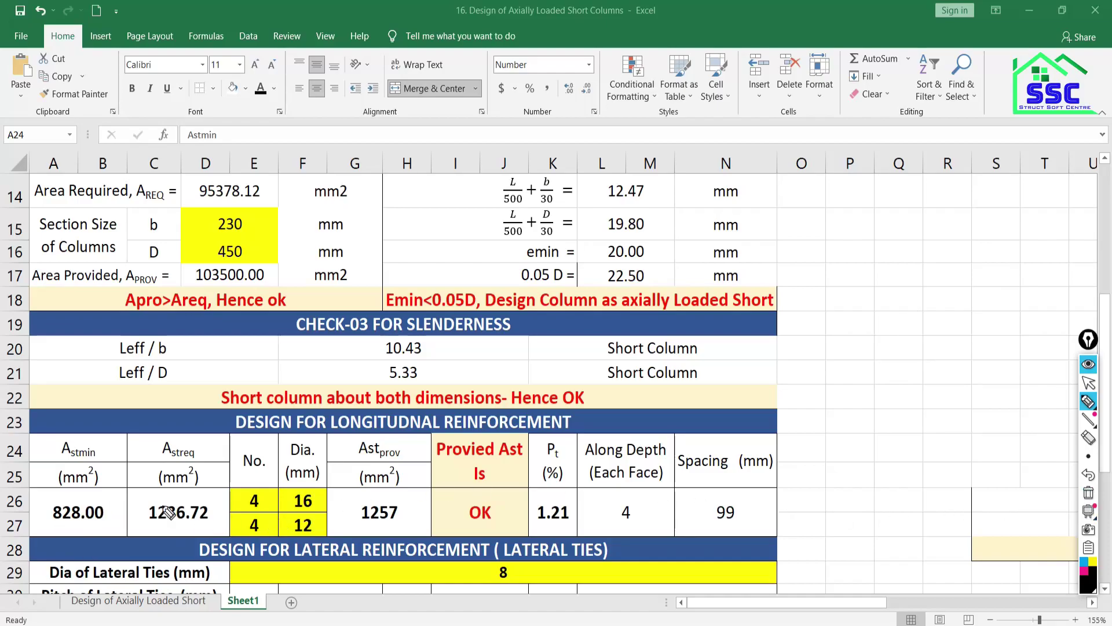
Circle and mark the required steel area Astreq in ink, and erase the marks.
left_click_drag(158, 524, 212, 520)
mouse_move(219, 513)
left_mouse_down()
mouse_move(214, 502)
mouse_move(164, 497)
mouse_move(146, 522)
mouse_move(176, 531)
mouse_move(223, 524)
mouse_move(232, 505)
mouse_move(215, 499)
left_mouse_up()
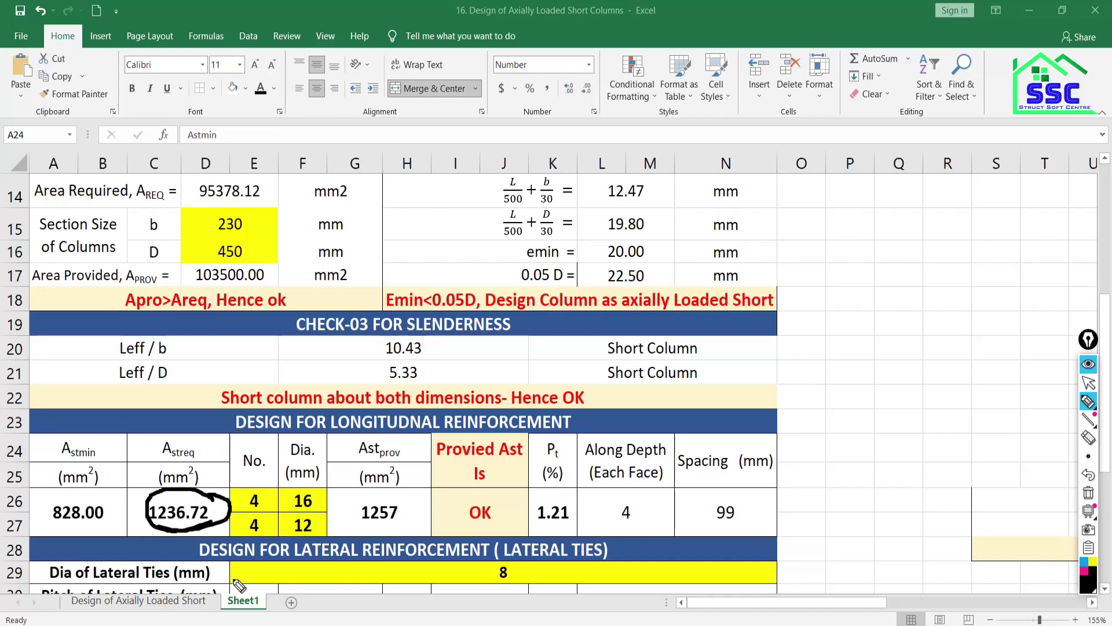
left_click(1088, 492)
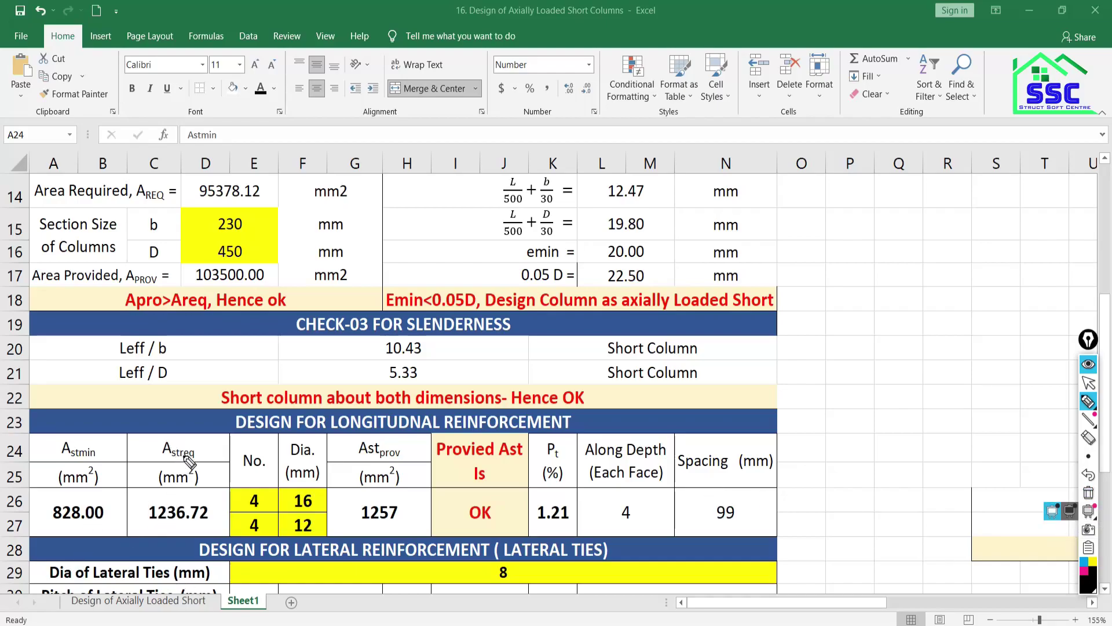
mouse_move(165, 489)
left_mouse_down()
mouse_move(155, 498)
mouse_move(193, 497)
left_mouse_up()
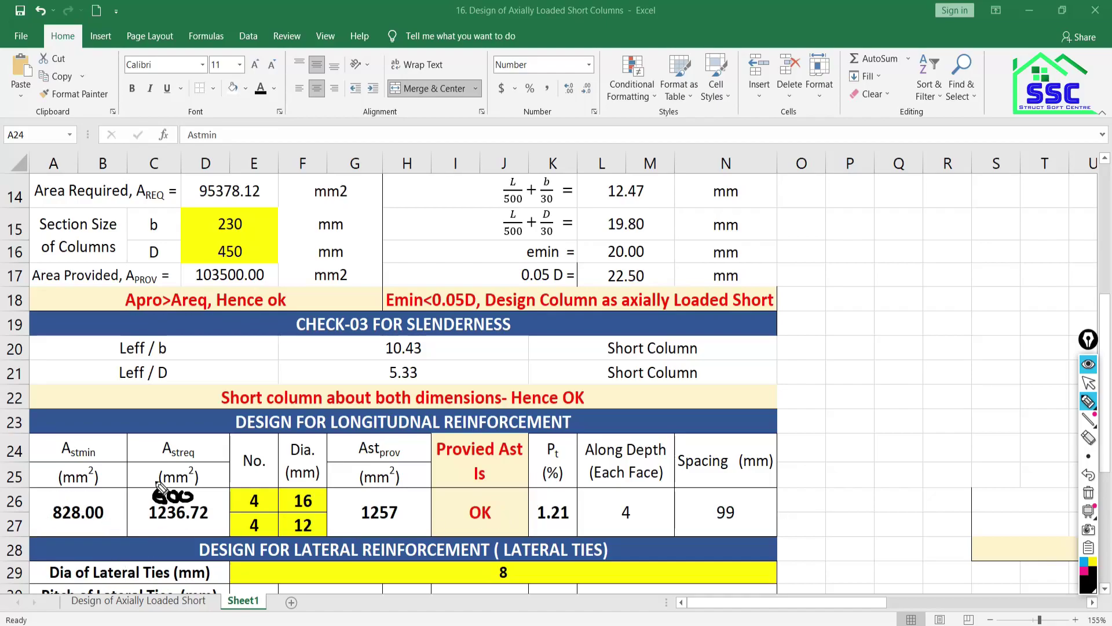
left_click(1089, 492)
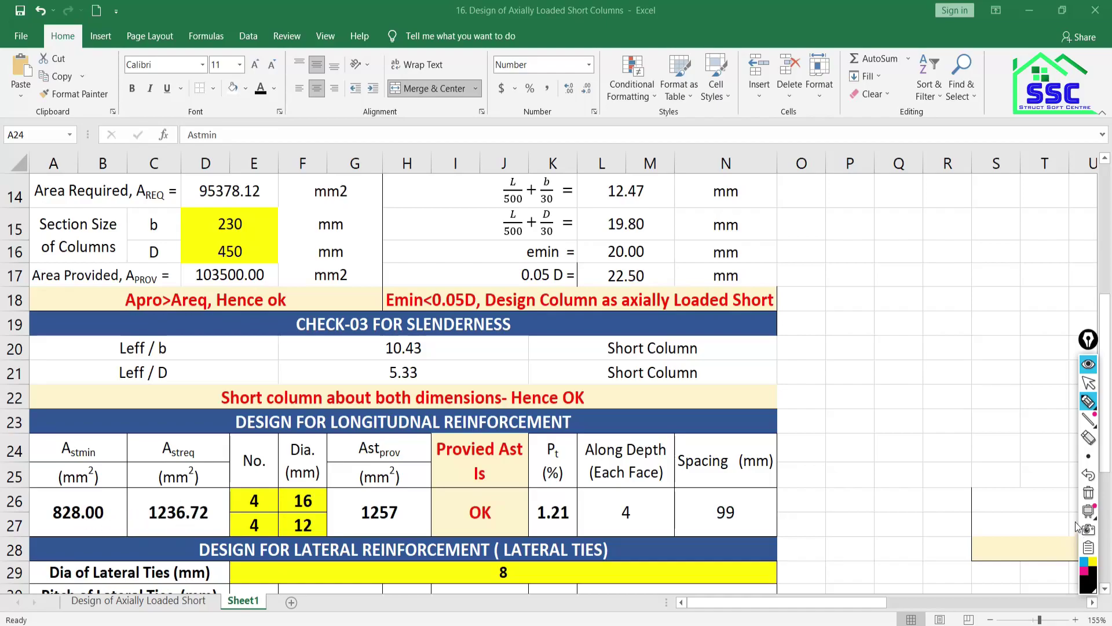
left_click(1092, 385)
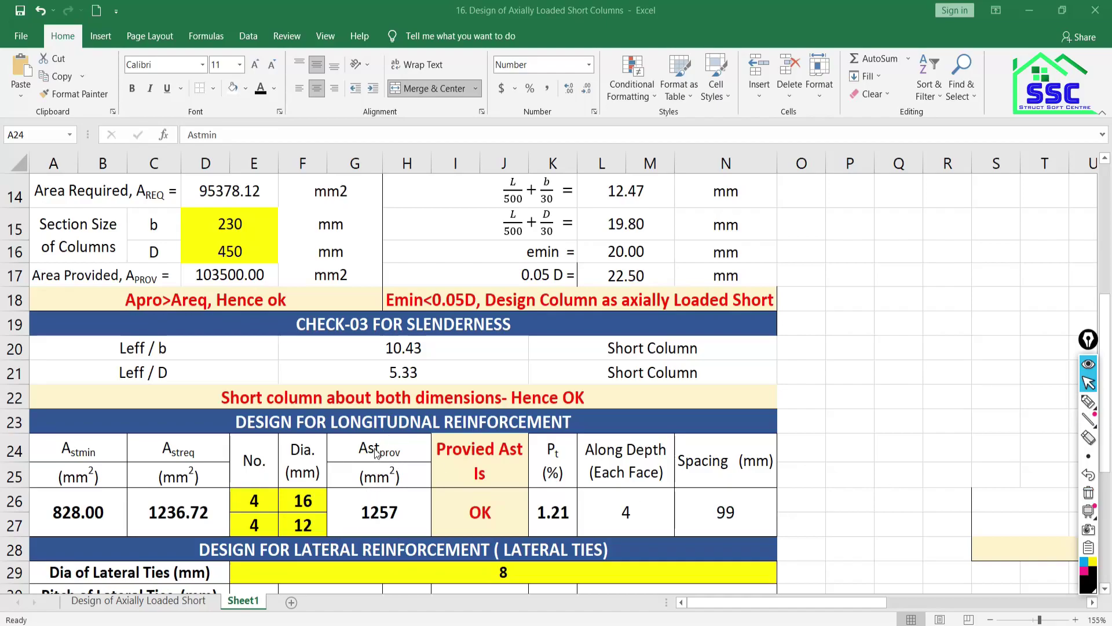
Try a 12 mm diameter for the first row of longitudinal bars.
left_click(372, 507)
left_click(259, 504)
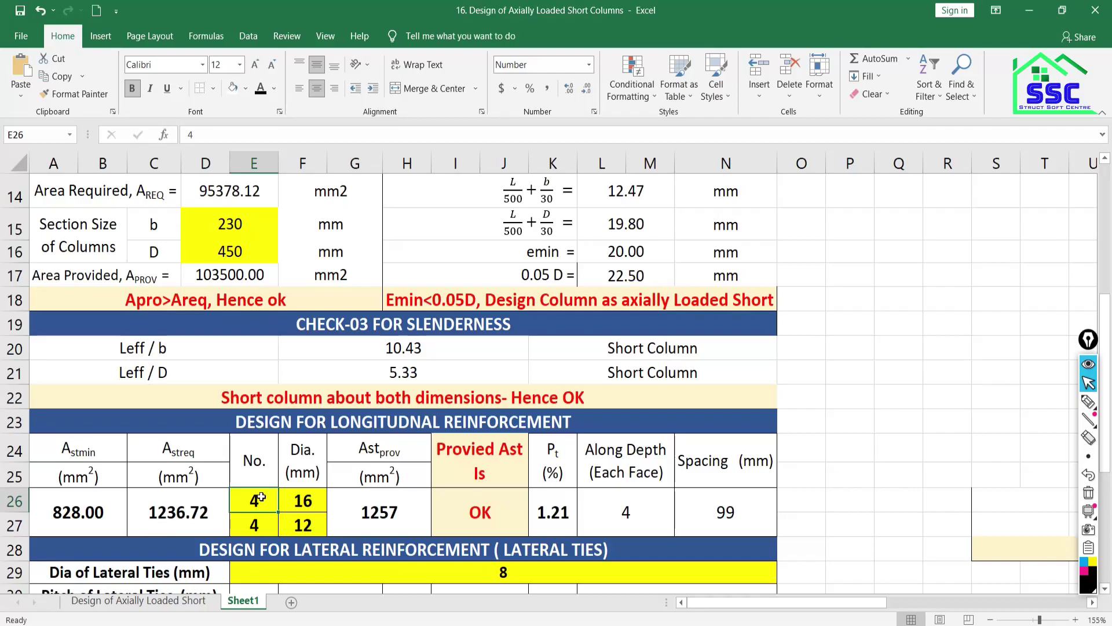
key("Right")
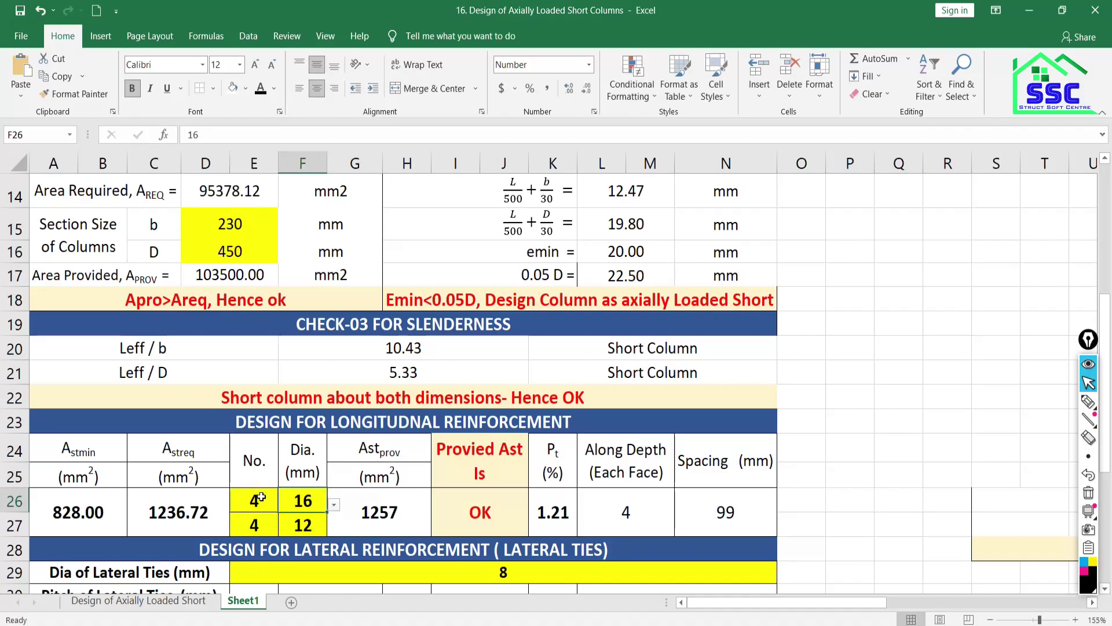
type("12")
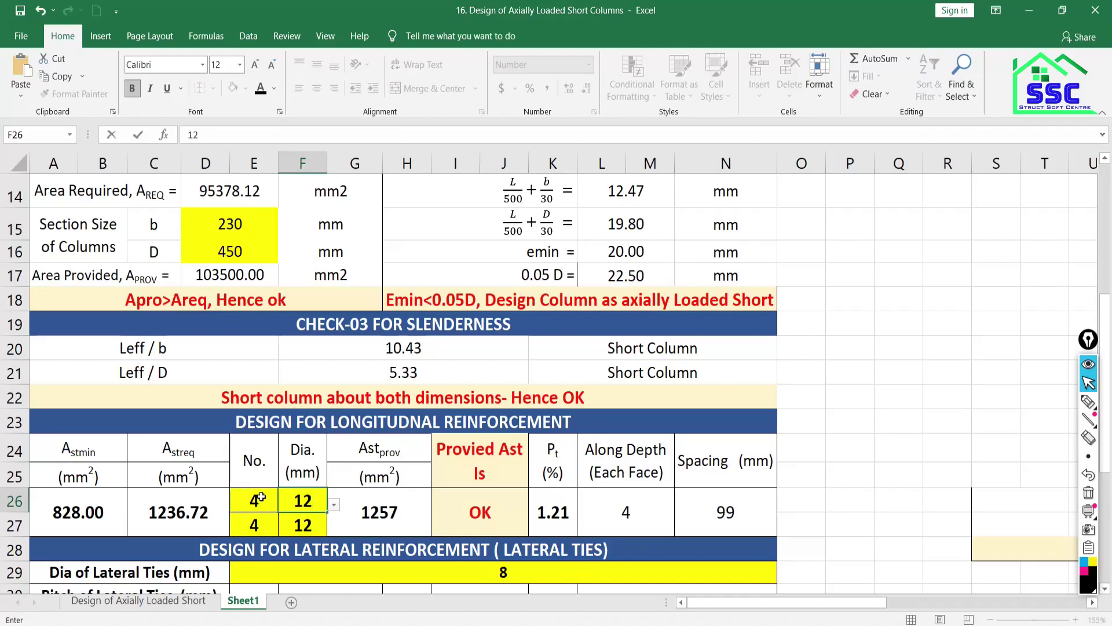
key("Return")
Try 8 bars in the first longitudinal reinforcement row and 0 bars in the second row.
left_click(261, 497)
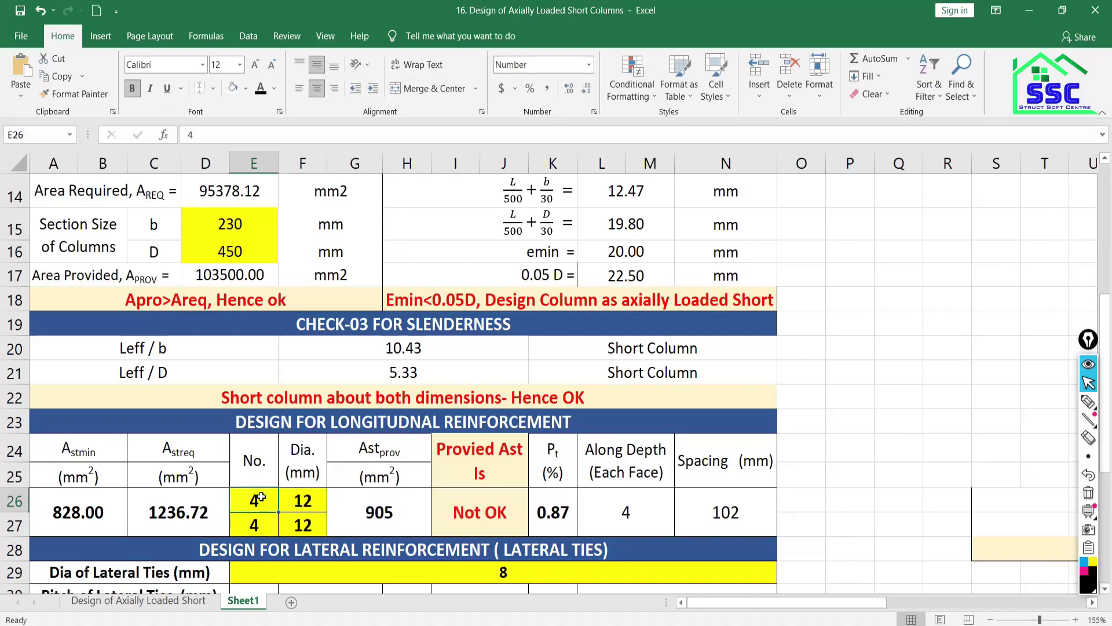
type("8")
key("Tab")
key("Down")
key("Left")
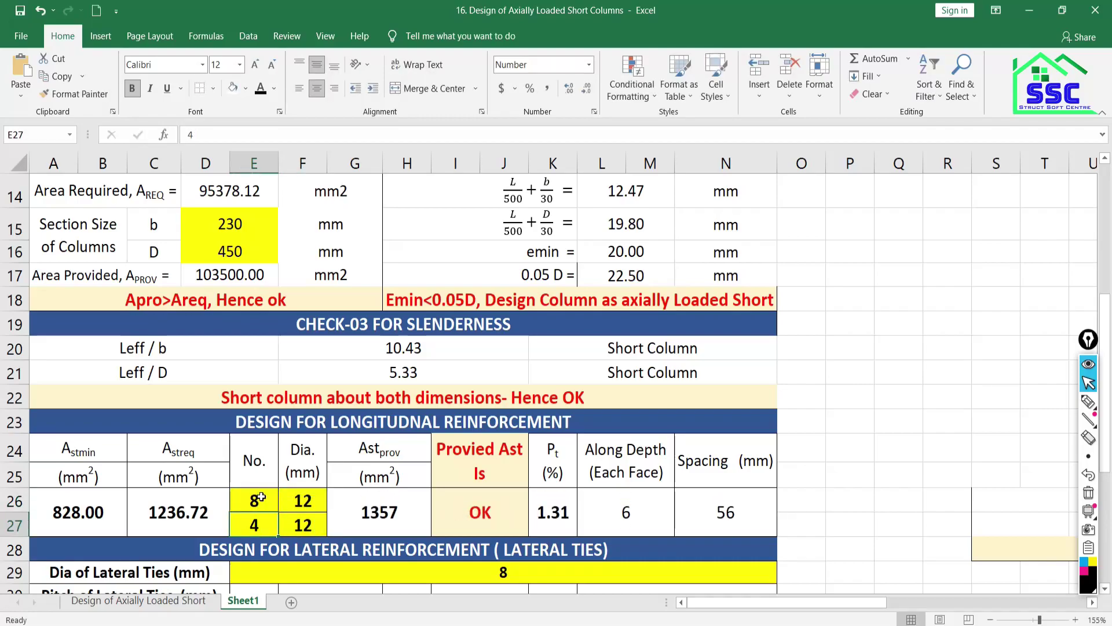
type("0")
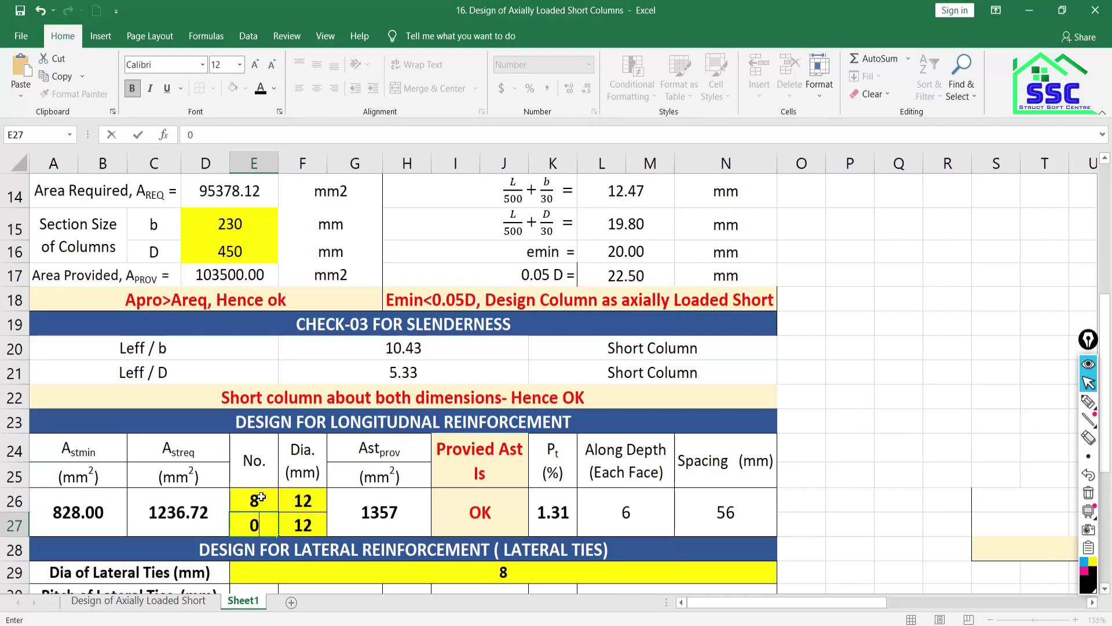
key("Return")
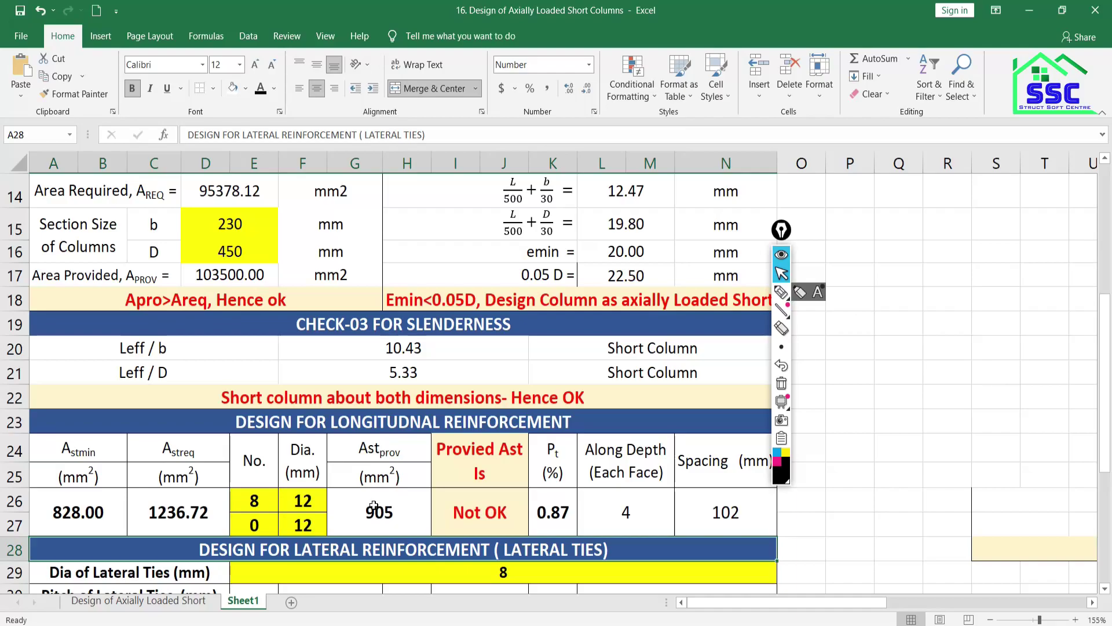
Set the longitudinal reinforcement to 4 bars of 16 mm in the first row and 4 bars in the second row.
left_click(258, 502)
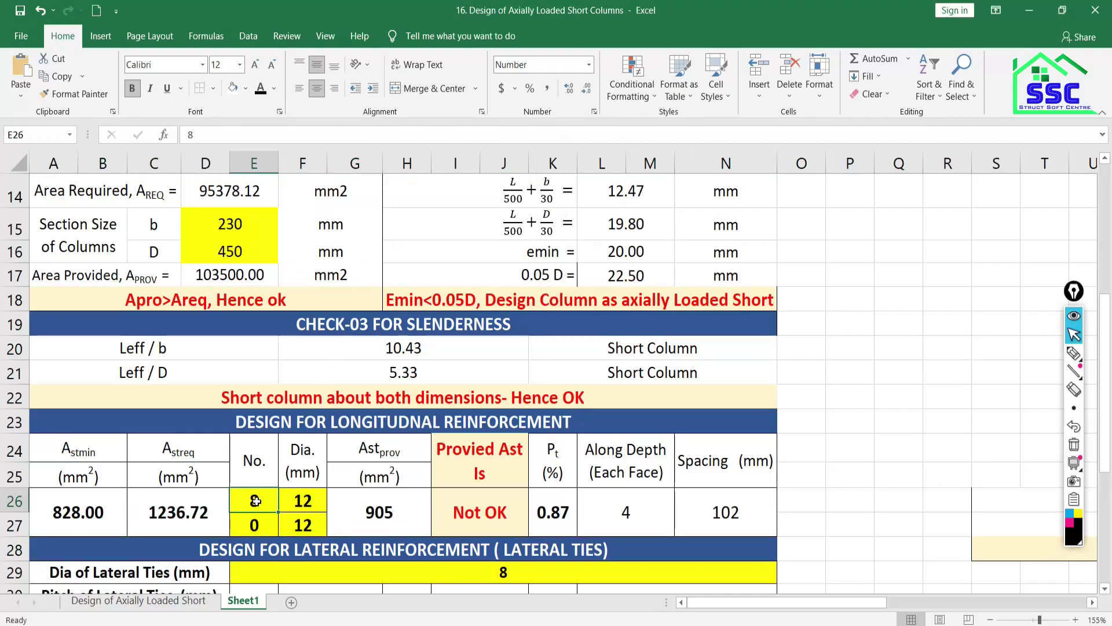
type("4")
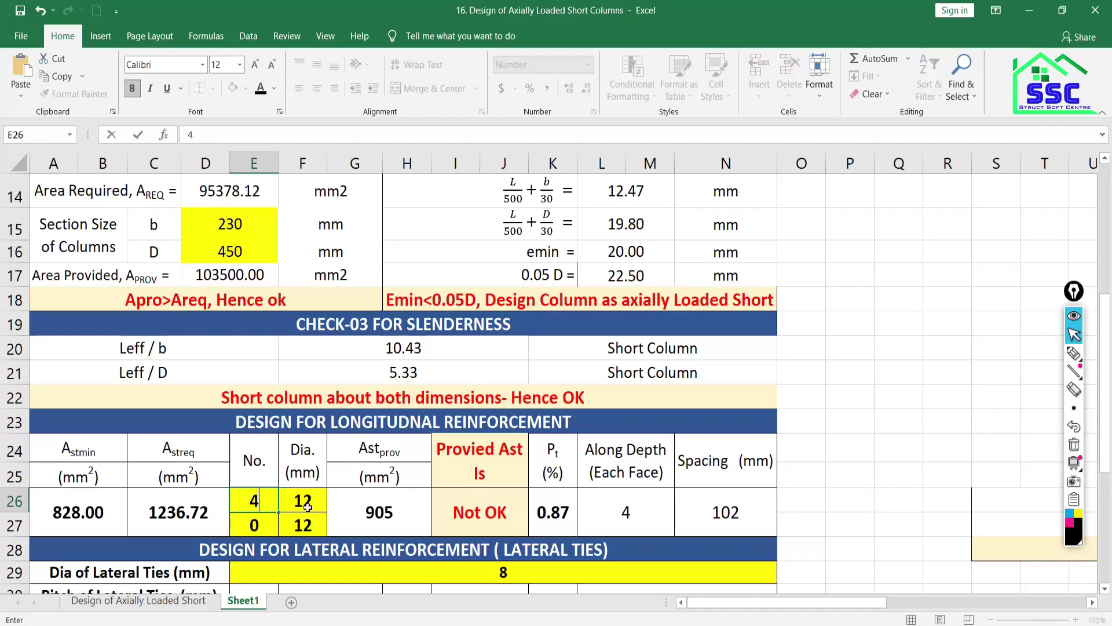
key("Tab")
type("16")
key("Return")
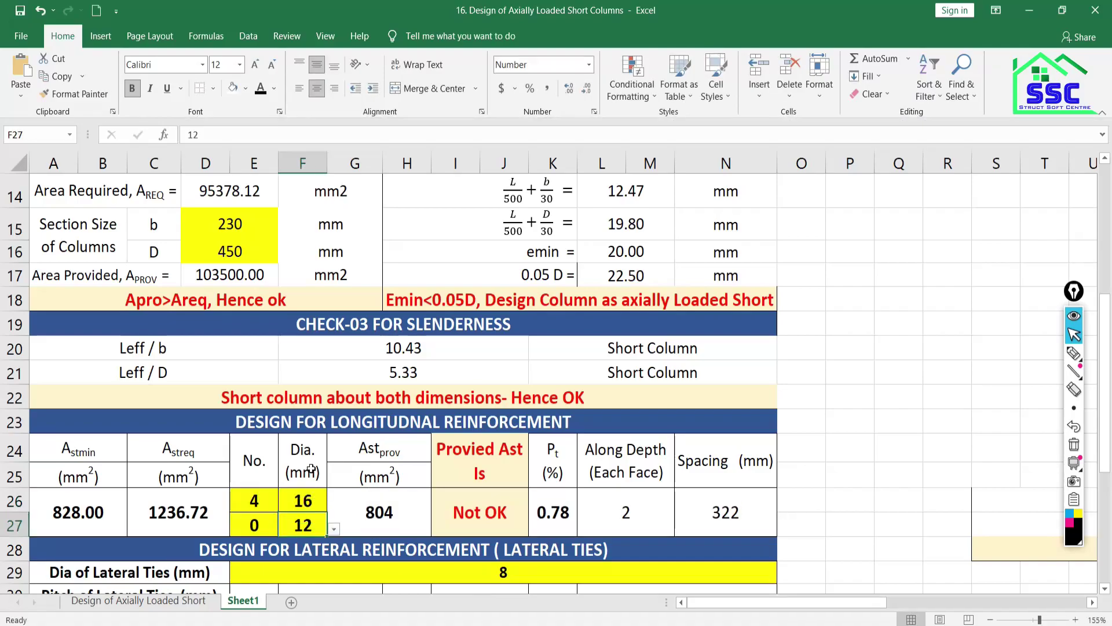
left_click(246, 524)
type("4")
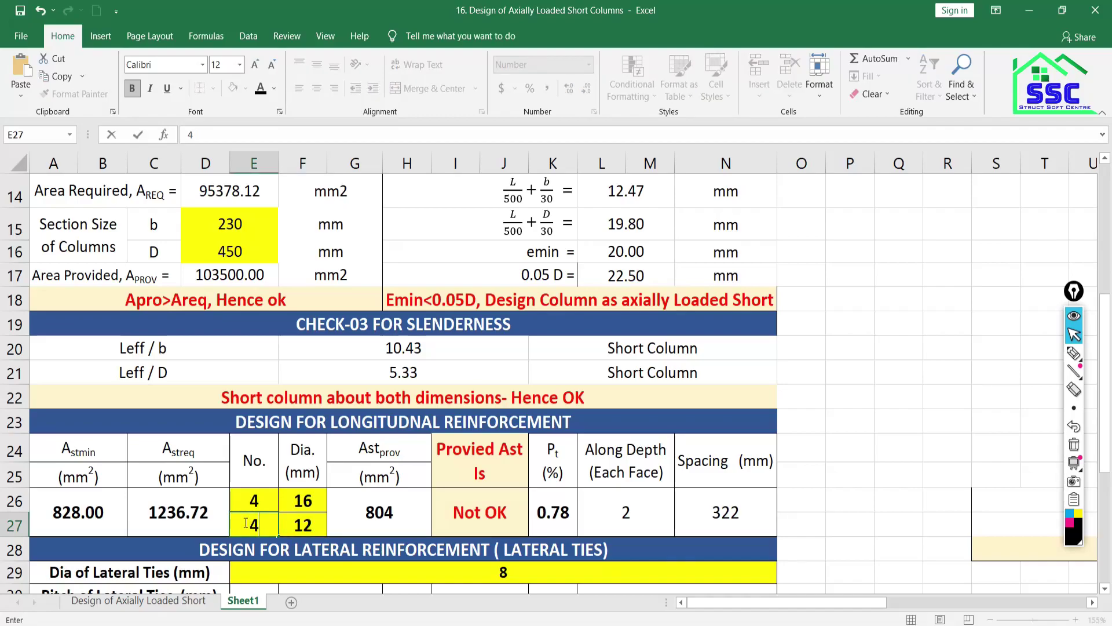
key("Return")
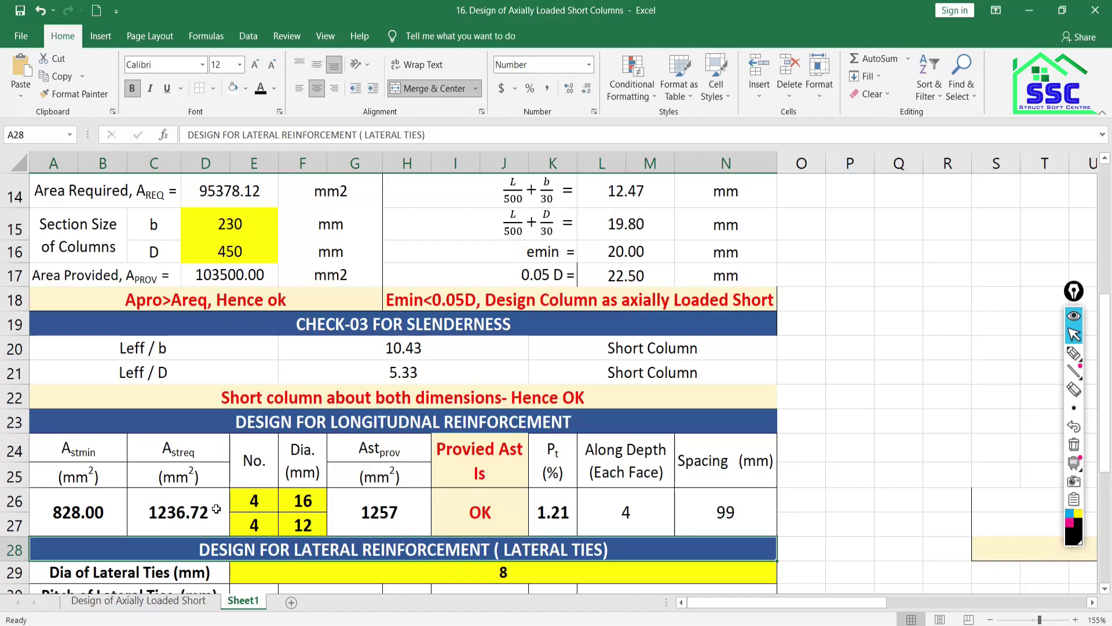
left_click(474, 521)
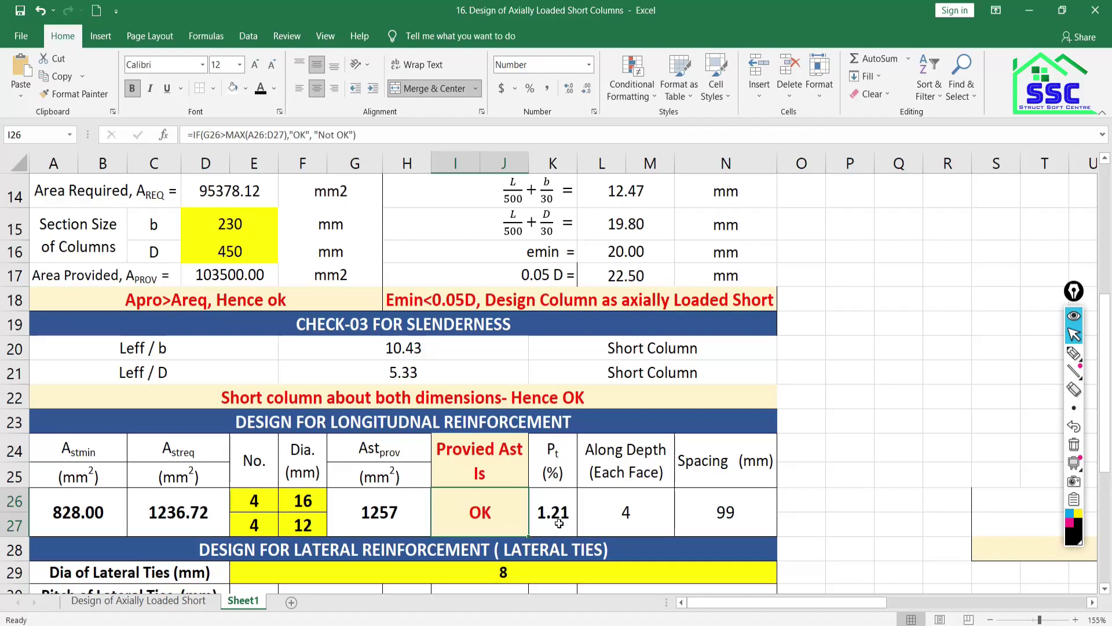
Tick the steel percentage Pt in ink, handwrite and underline the 0.8 - 6 range beside the table, and erase the ink.
left_click(1074, 353)
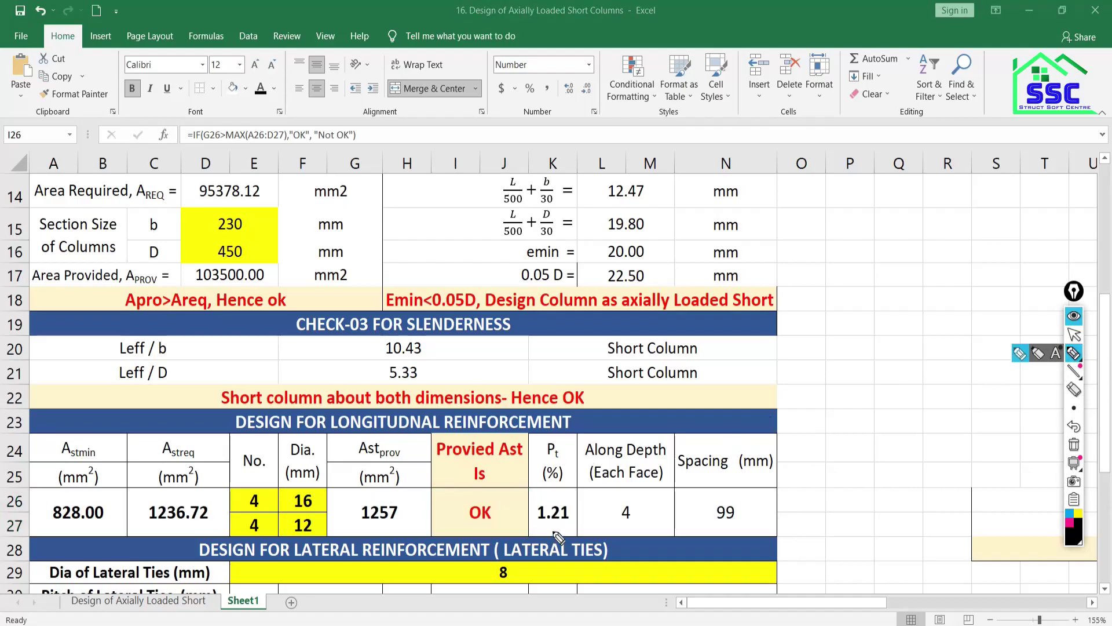
left_click_drag(552, 524, 582, 512)
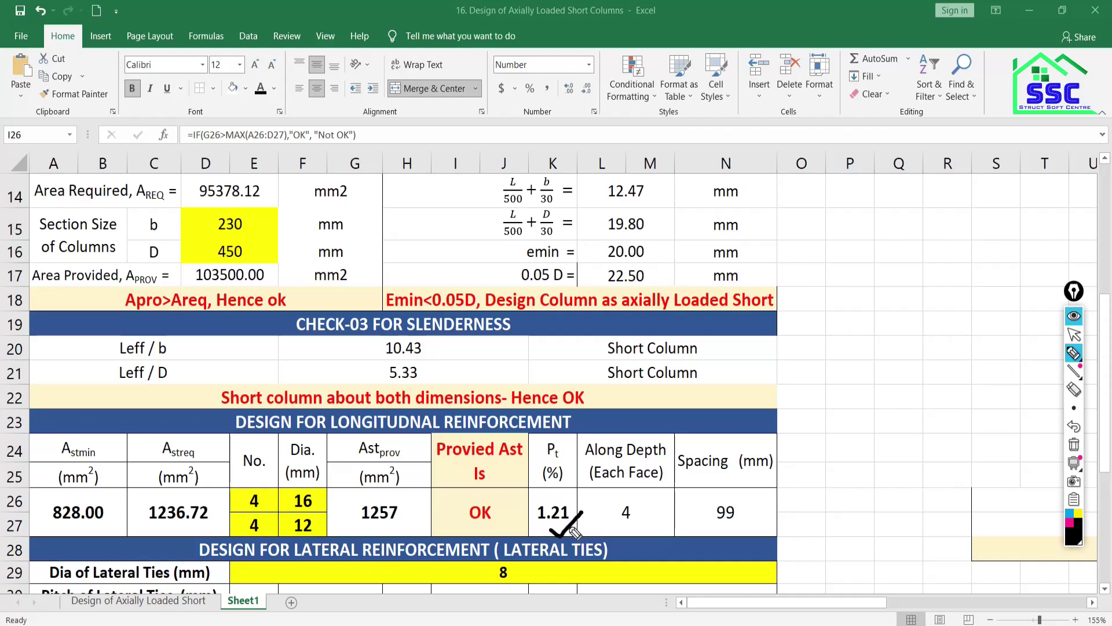
mouse_move(840, 378)
left_mouse_down()
mouse_move(843, 387)
mouse_move(930, 349)
left_mouse_up()
left_click(850, 386)
left_click_drag(829, 416, 987, 358)
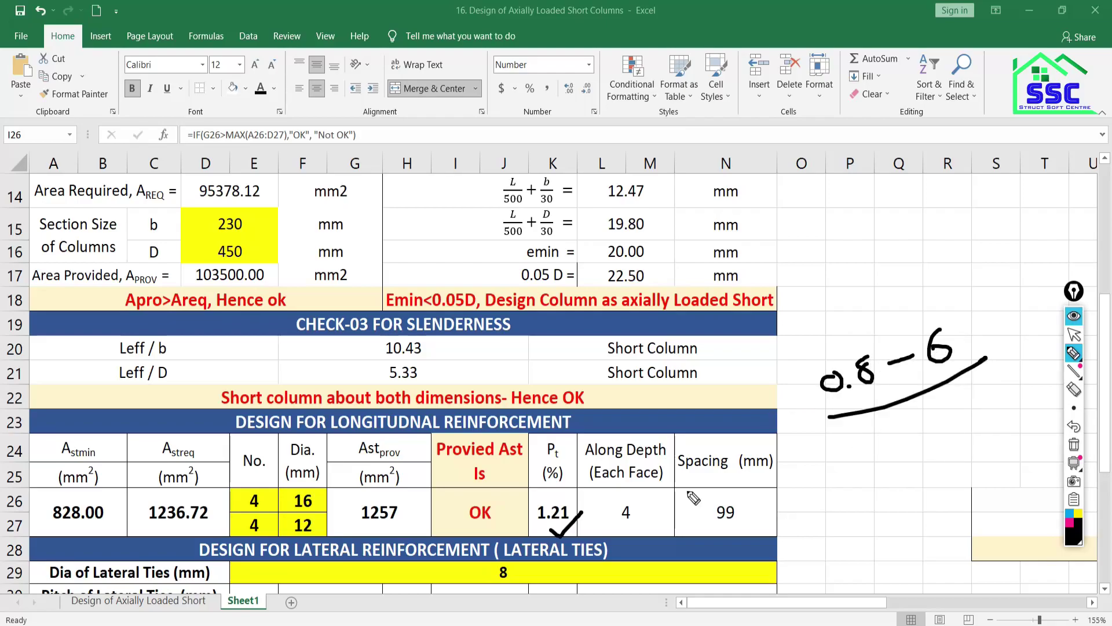
left_click(1075, 444)
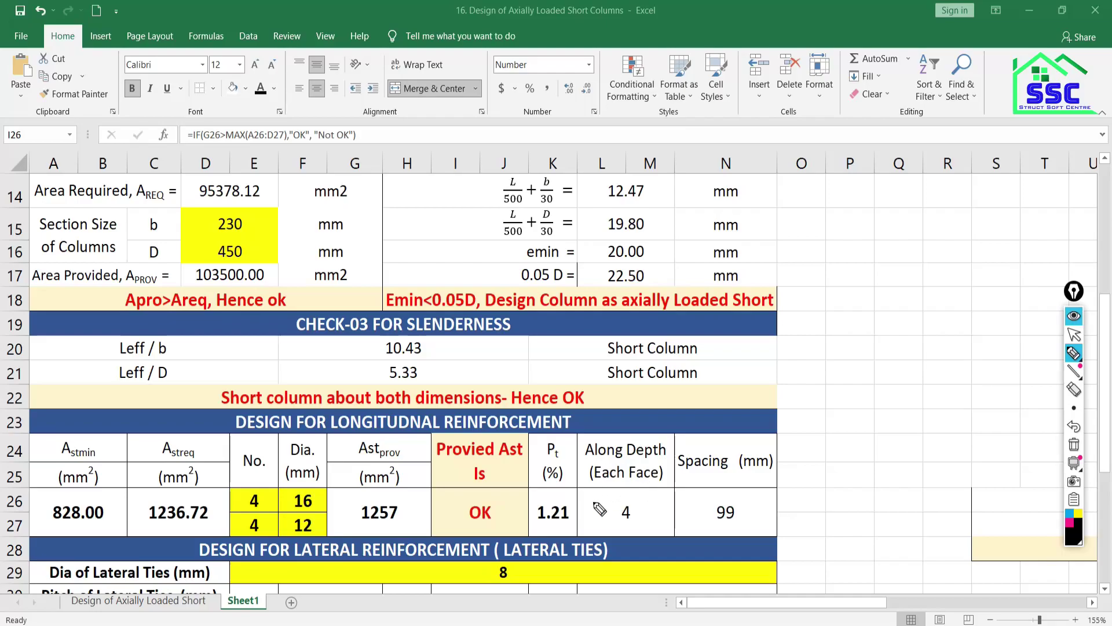
Sketch the rectangular column section in ink beside the table and label its sides 450 and 230.
left_click_drag(821, 328, 820, 414)
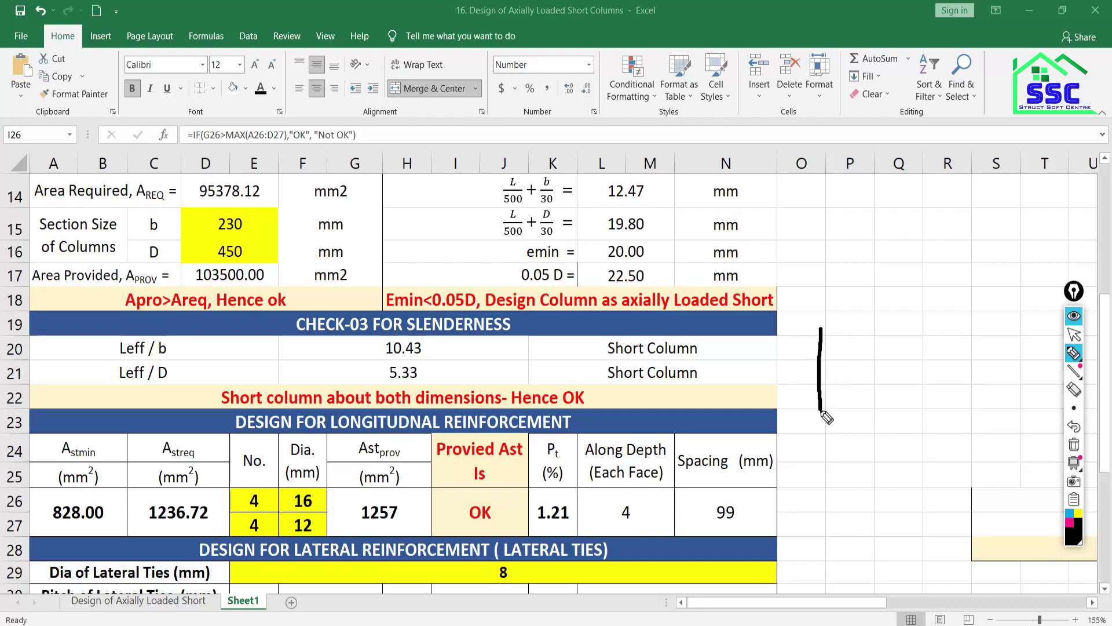
mouse_move(826, 326)
left_mouse_down()
mouse_move(1018, 332)
mouse_move(1017, 416)
mouse_move(816, 422)
left_mouse_up()
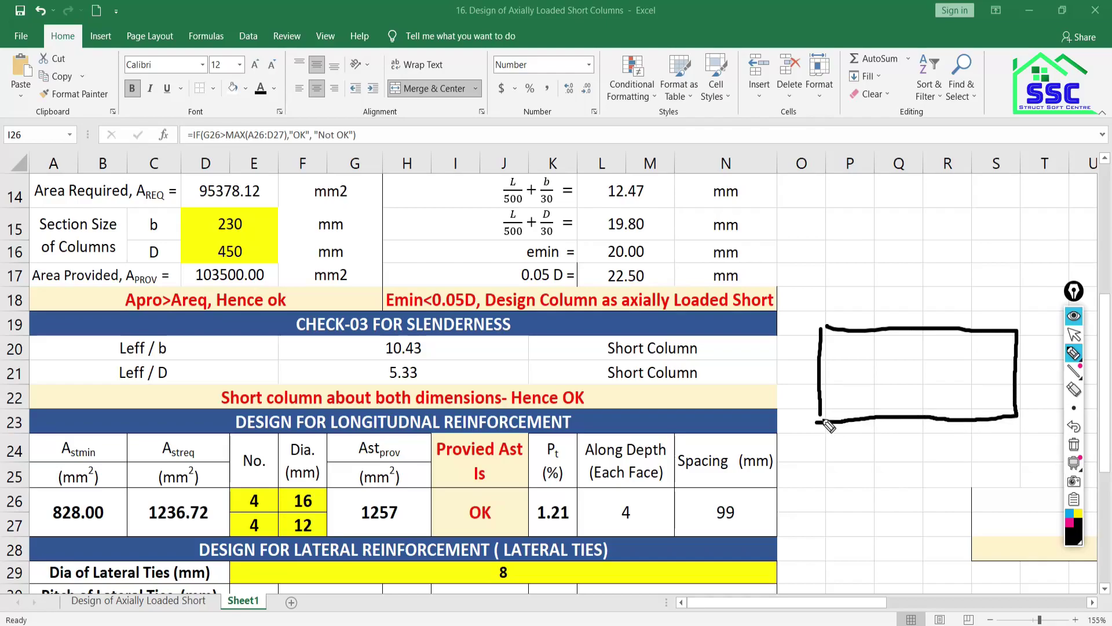
mouse_move(1023, 371)
left_mouse_down()
mouse_move(1037, 396)
mouse_move(1056, 377)
left_mouse_up()
mouse_move(924, 307)
left_mouse_down()
mouse_move(881, 314)
mouse_move(910, 318)
mouse_move(930, 300)
left_mouse_up()
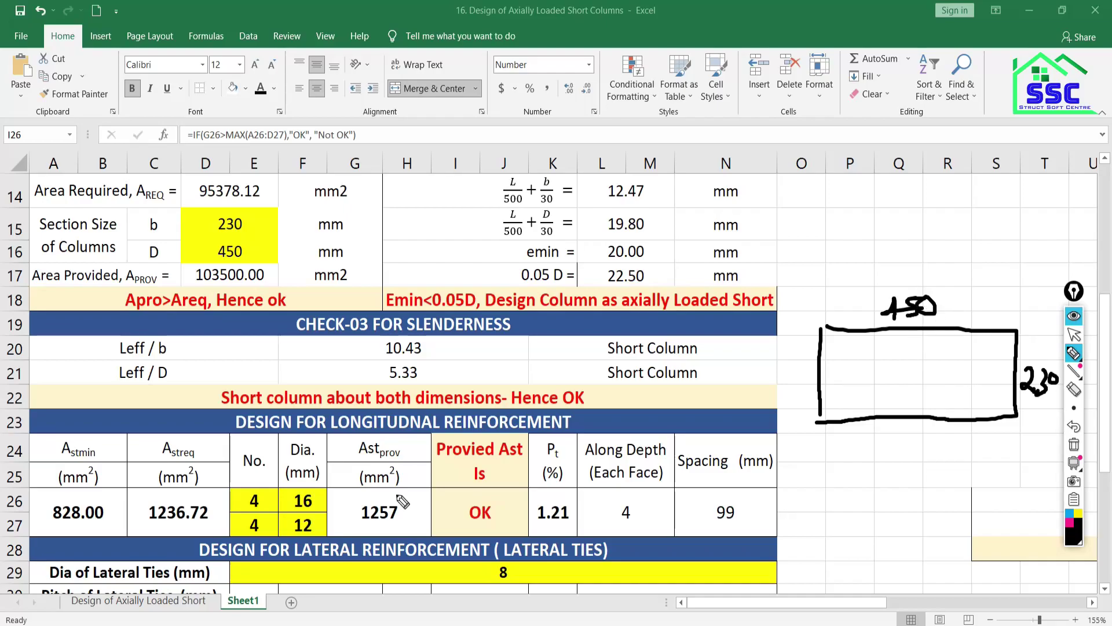
Mark both bar counts in the table and draw the four corner bars in the column sketch.
left_click_drag(269, 494, 277, 523)
mouse_move(841, 344)
left_mouse_down()
mouse_move(837, 357)
mouse_move(850, 356)
mouse_move(841, 344)
left_mouse_up()
mouse_move(1007, 343)
left_mouse_down()
mouse_move(992, 345)
mouse_move(995, 360)
mouse_move(1006, 346)
left_mouse_up()
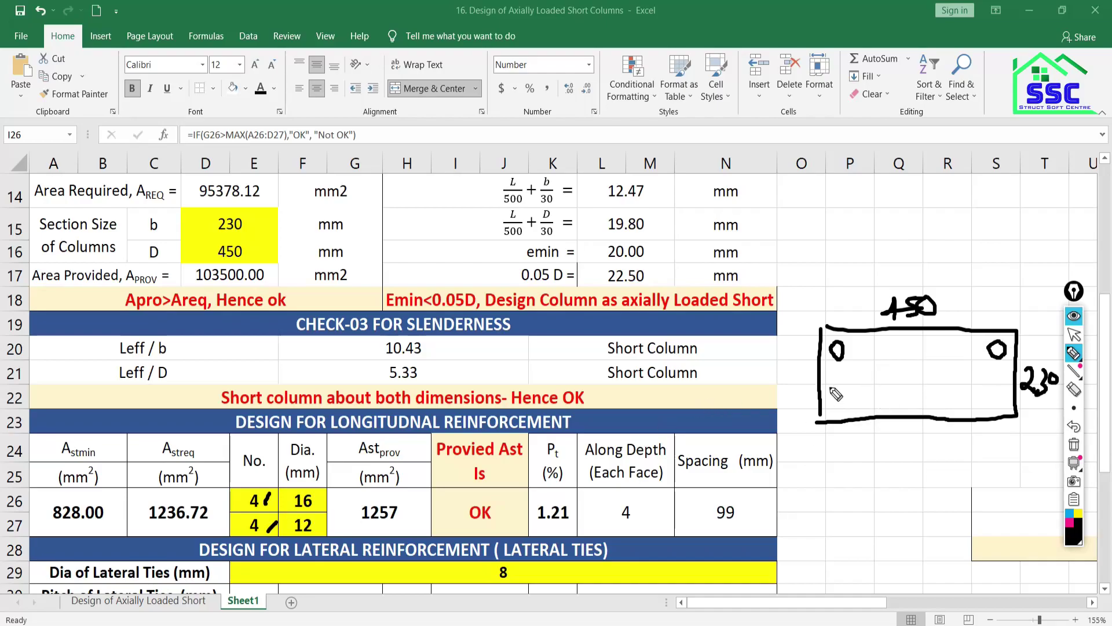
mouse_move(842, 396)
left_mouse_down()
mouse_move(844, 410)
mouse_move(845, 399)
left_mouse_up()
mouse_move(997, 392)
left_mouse_down()
mouse_move(992, 409)
mouse_move(992, 390)
left_mouse_up()
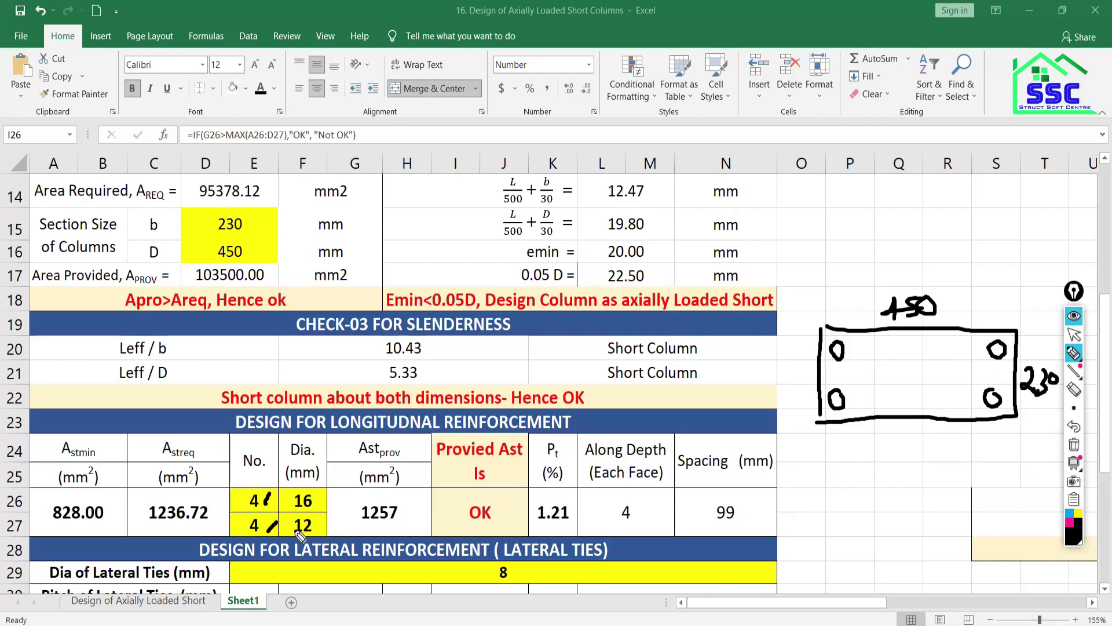
Add four magenta intermediate bars to the column sketch, then label a corner bar 16 and an intermediate bar 12.
mouse_move(904, 343)
left_mouse_down()
mouse_move(906, 355)
mouse_move(905, 342)
mouse_move(947, 342)
left_mouse_up()
left_click_drag(902, 391, 949, 397)
left_click(1070, 522)
left_click_drag(943, 342, 899, 347)
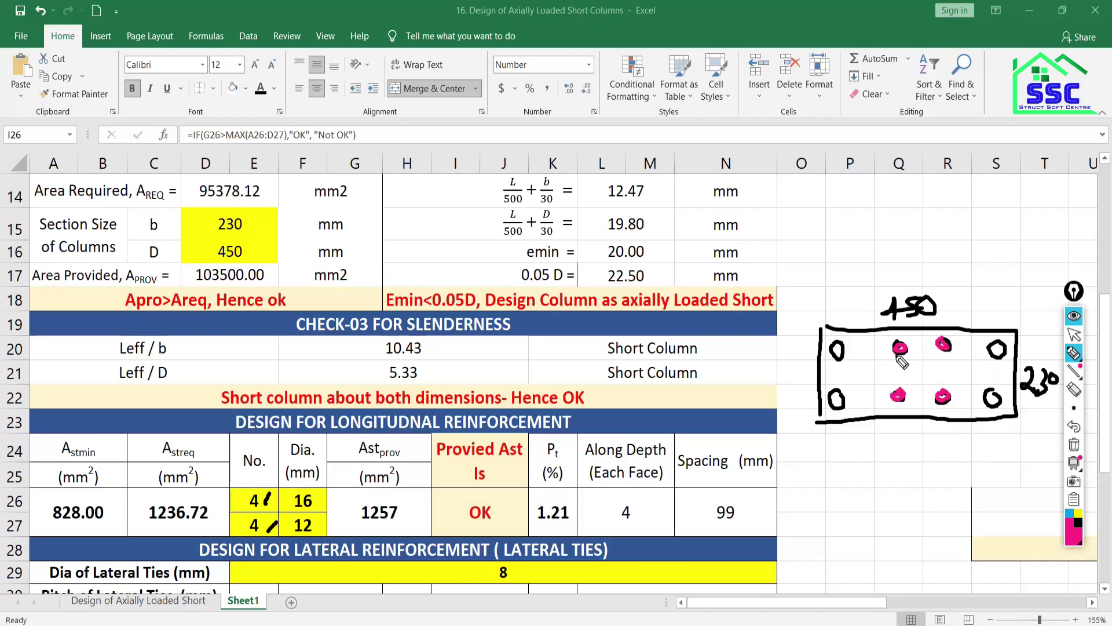
mouse_move(997, 349)
left_mouse_down()
mouse_move(1002, 312)
mouse_move(1026, 293)
left_mouse_up()
mouse_move(899, 394)
left_mouse_down()
mouse_move(901, 457)
mouse_move(933, 483)
mouse_move(899, 491)
left_mouse_up()
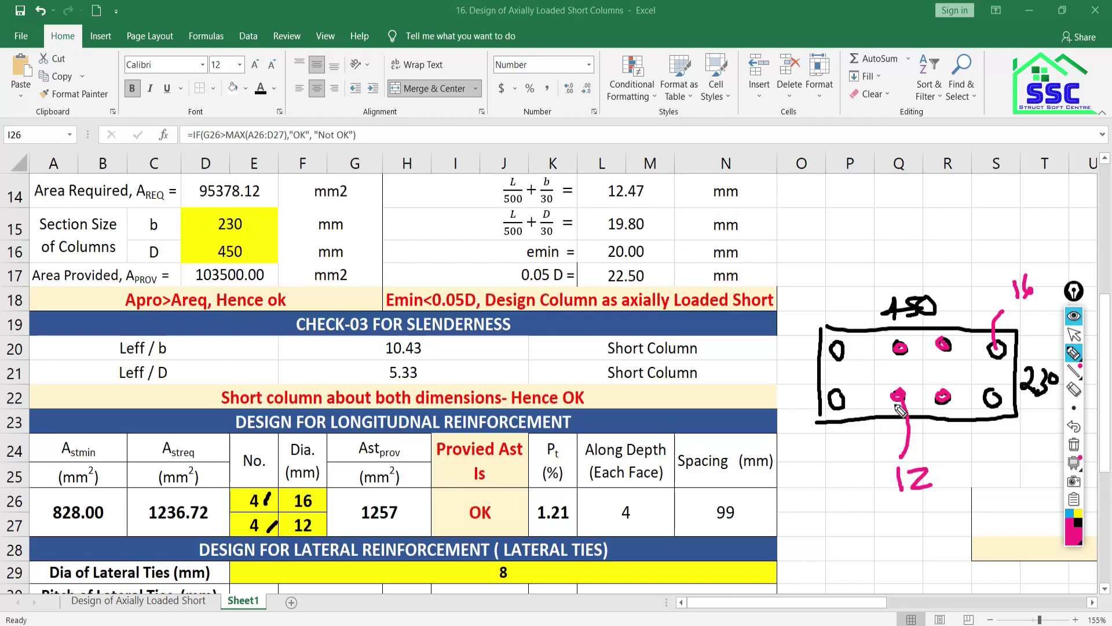
Draw a line through the upper bar row of the sketch and mark the clear spacing between its first two bars.
left_click_drag(1044, 347, 776, 349)
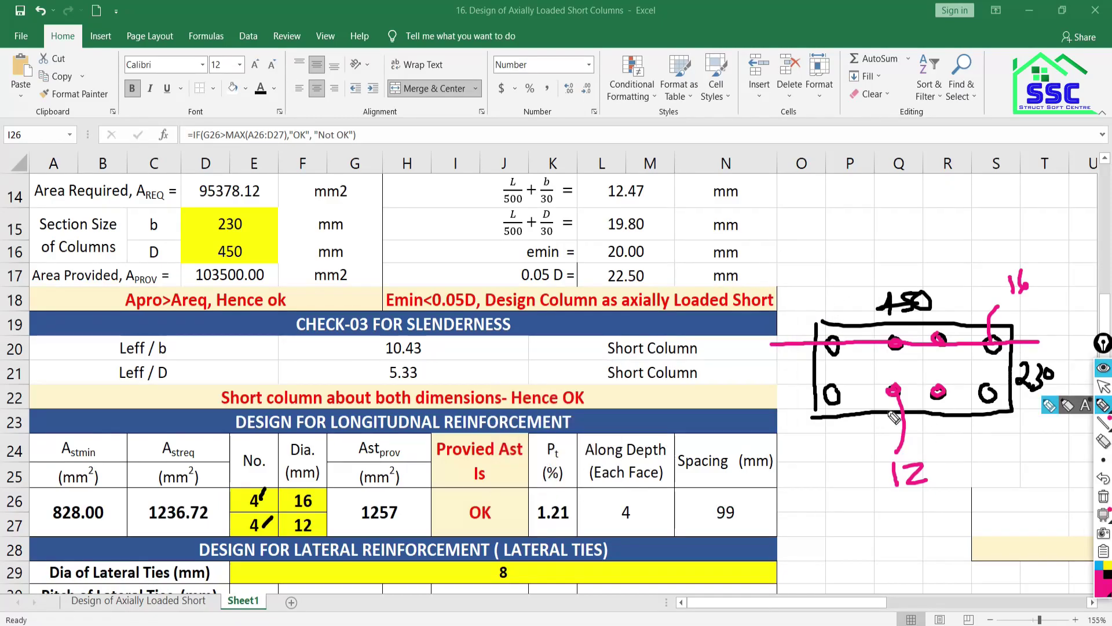
mouse_move(840, 352)
left_mouse_down()
mouse_move(841, 370)
mouse_move(866, 363)
mouse_move(894, 377)
mouse_move(854, 371)
left_mouse_up()
mouse_move(552, 125)
left_mouse_down()
mouse_move(741, 234)
mouse_move(1106, 357)
left_mouse_up()
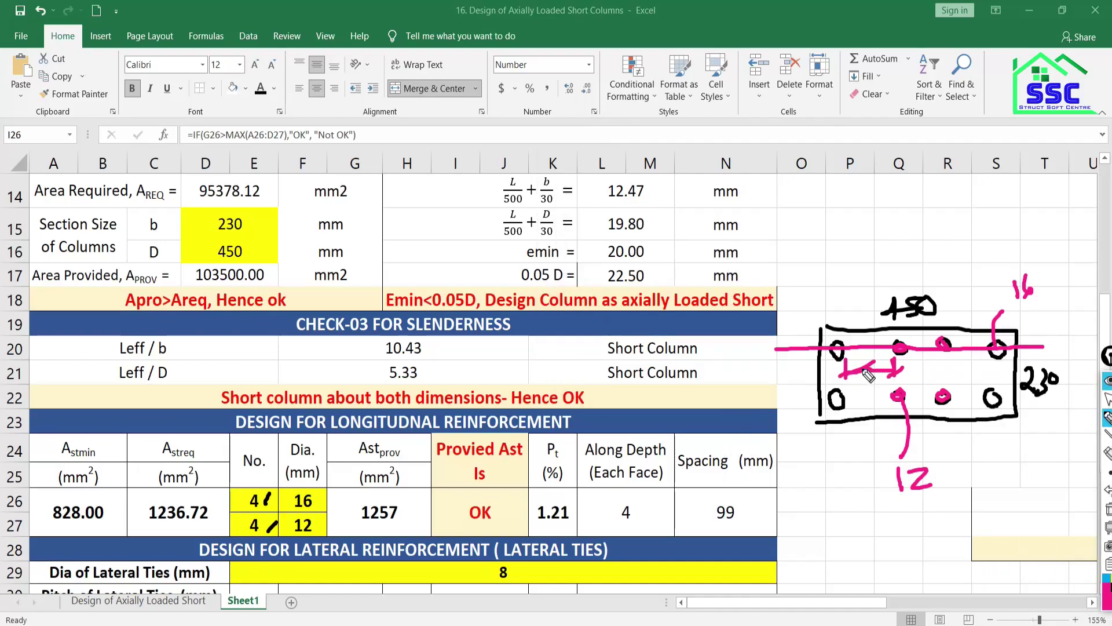
Handwrite the start of the spacing calculation as 450 - 80 and mark the cover at both ends of the sketched section.
mouse_move(753, 212)
left_mouse_down()
mouse_move(803, 213)
mouse_move(792, 214)
mouse_move(813, 197)
left_mouse_up()
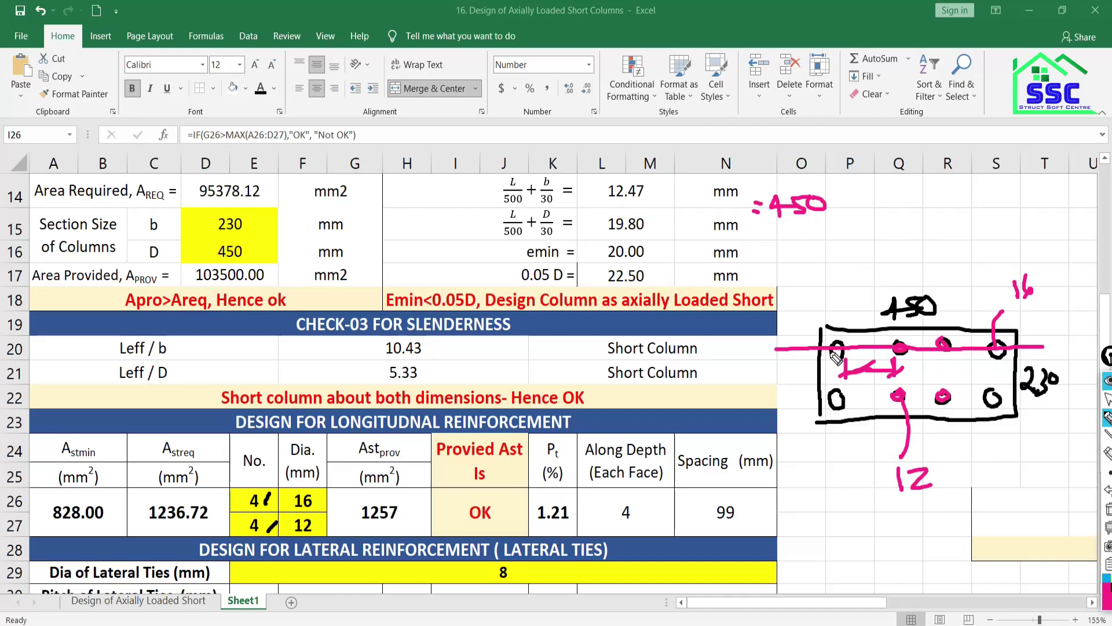
left_click_drag(827, 341, 810, 359)
left_click_drag(1021, 343, 1008, 360)
mouse_move(833, 204)
left_mouse_down()
mouse_move(872, 203)
mouse_move(876, 217)
mouse_move(874, 199)
mouse_move(874, 213)
mouse_move(950, 202)
left_mouse_up()
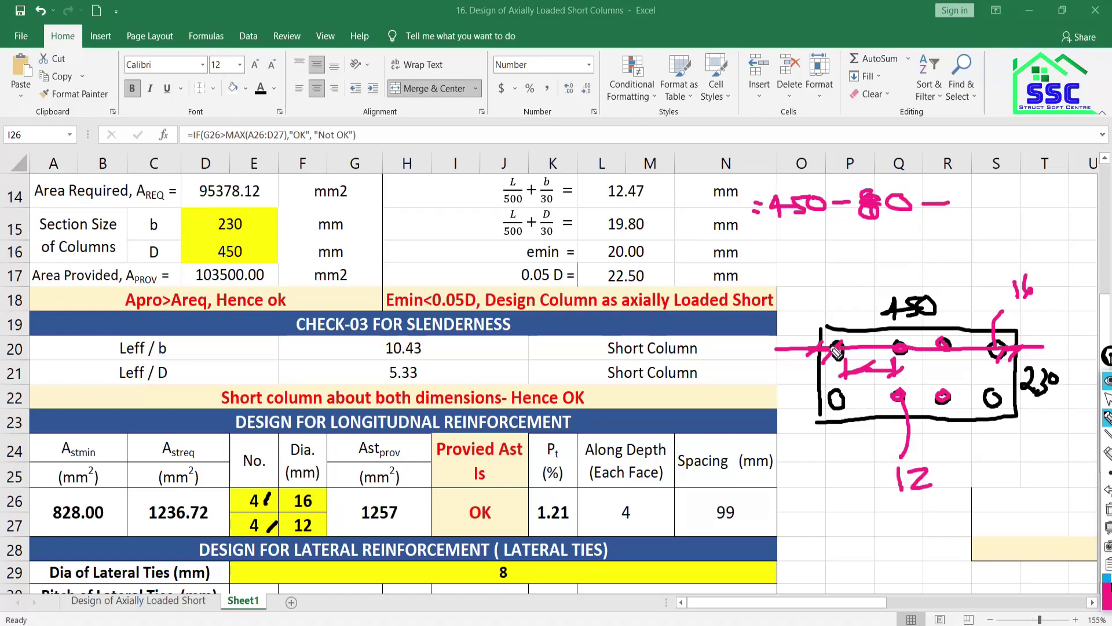
Sketch a hooked lateral tie below the column section and mark its two vertical legs.
mouse_move(833, 443)
left_mouse_down()
mouse_move(842, 510)
mouse_move(929, 532)
mouse_move(995, 490)
mouse_move(979, 449)
mouse_move(830, 451)
mouse_move(876, 472)
left_mouse_up()
left_click_drag(994, 457, 999, 447)
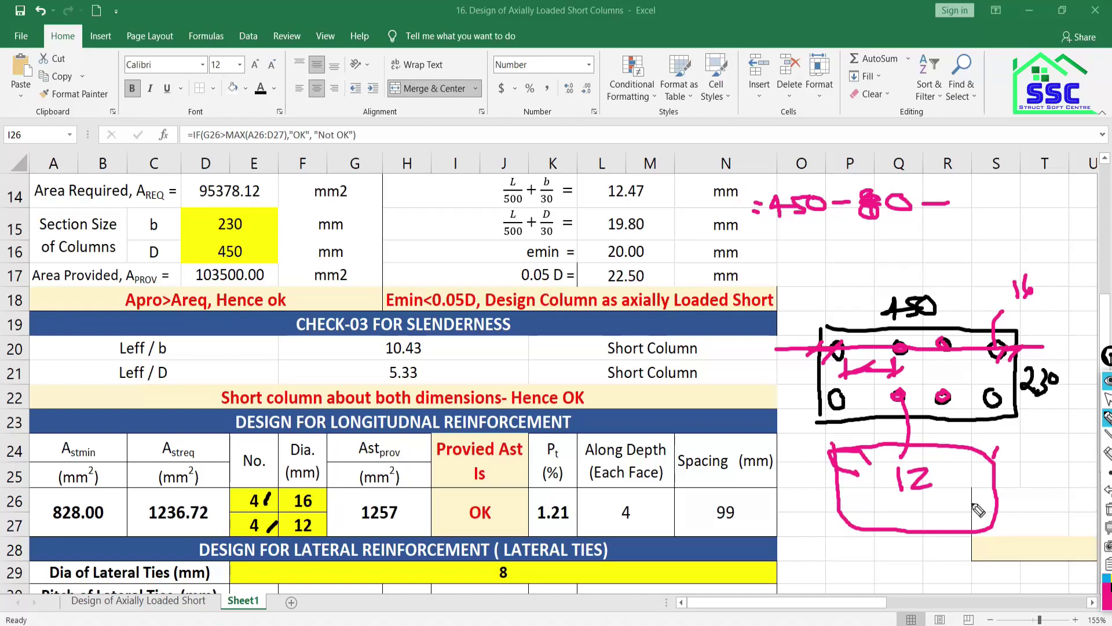
left_click_drag(980, 499, 1006, 482)
left_click_drag(847, 487, 813, 498)
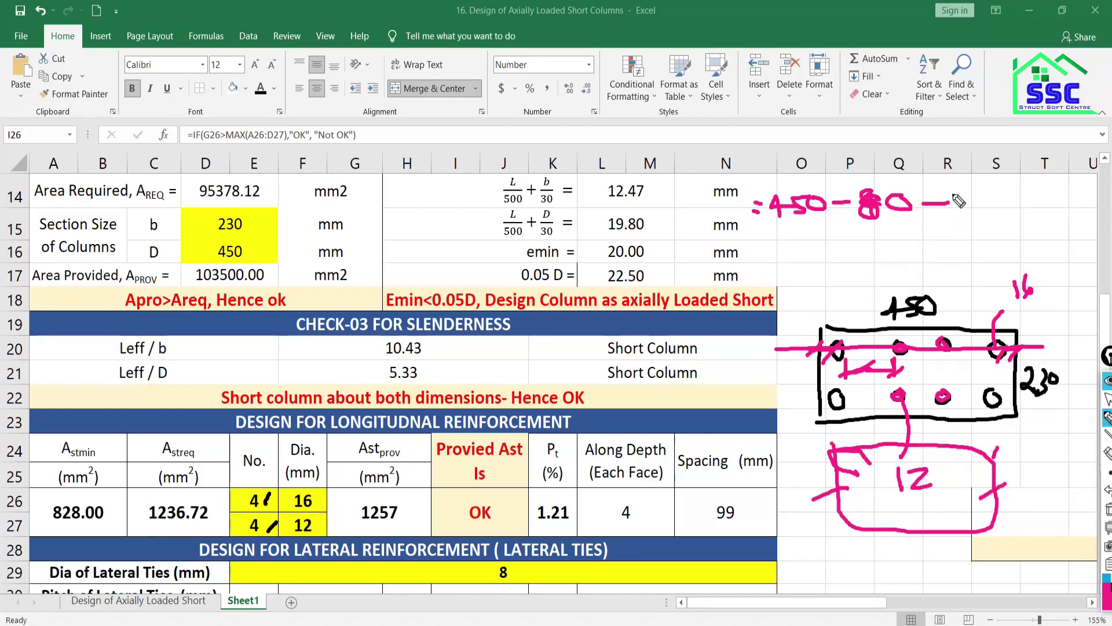
Extend the handwritten spacing calculation with - 16 - 2x16 - 2x12 and start a result line with an equals sign.
left_click_drag(981, 194, 961, 218)
mouse_move(990, 211)
left_mouse_down()
mouse_move(1043, 213)
mouse_move(1069, 201)
mouse_move(1078, 219)
mouse_move(1107, 204)
mouse_move(1106, 217)
left_mouse_up()
mouse_move(751, 260)
left_mouse_down()
mouse_move(777, 259)
mouse_move(776, 269)
left_mouse_up()
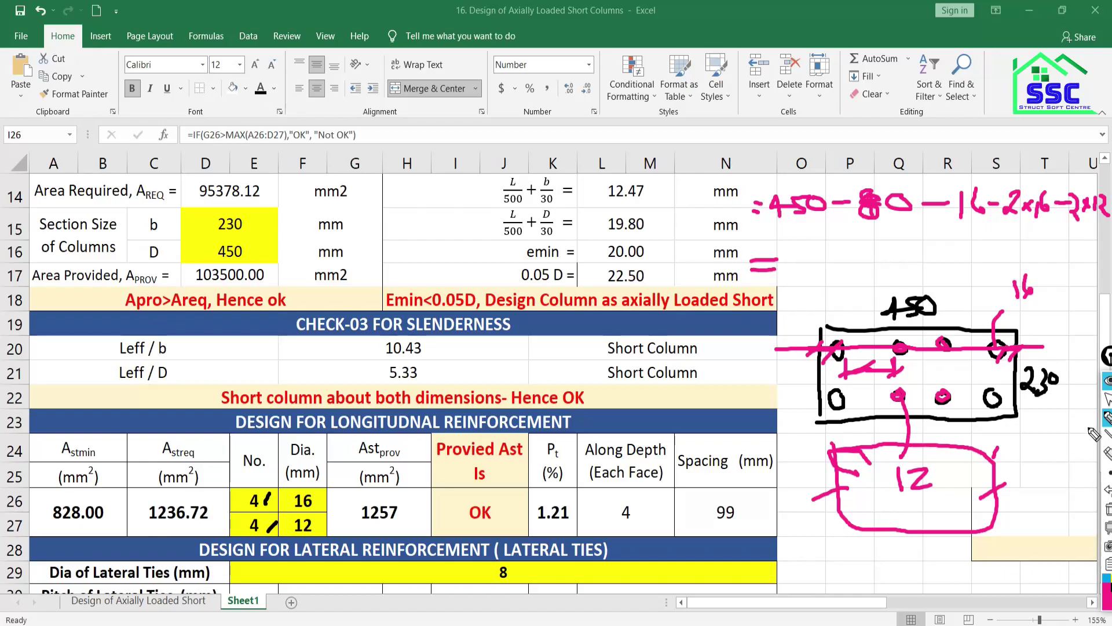
left_click(1107, 400)
left_click(1107, 418)
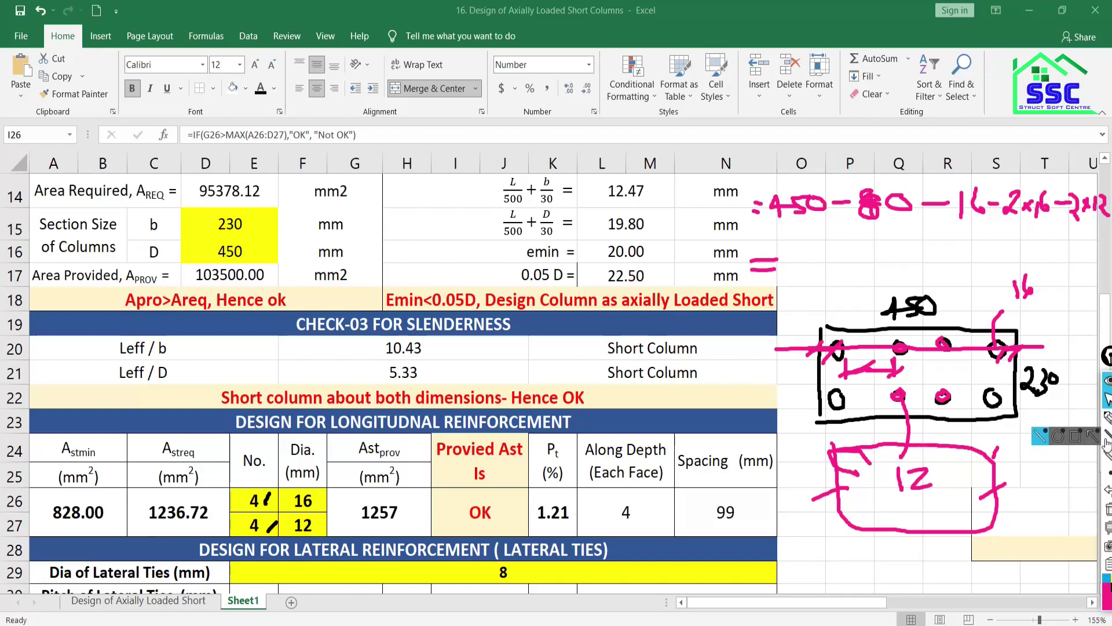
Write 298 / 3 = on the result line and mark the three gaps between the upper bars.
mouse_move(810, 246)
left_mouse_down()
mouse_move(814, 268)
mouse_move(833, 264)
left_mouse_up()
mouse_move(850, 243)
left_mouse_down()
mouse_move(837, 248)
mouse_move(844, 276)
mouse_move(881, 254)
mouse_move(873, 263)
left_mouse_up()
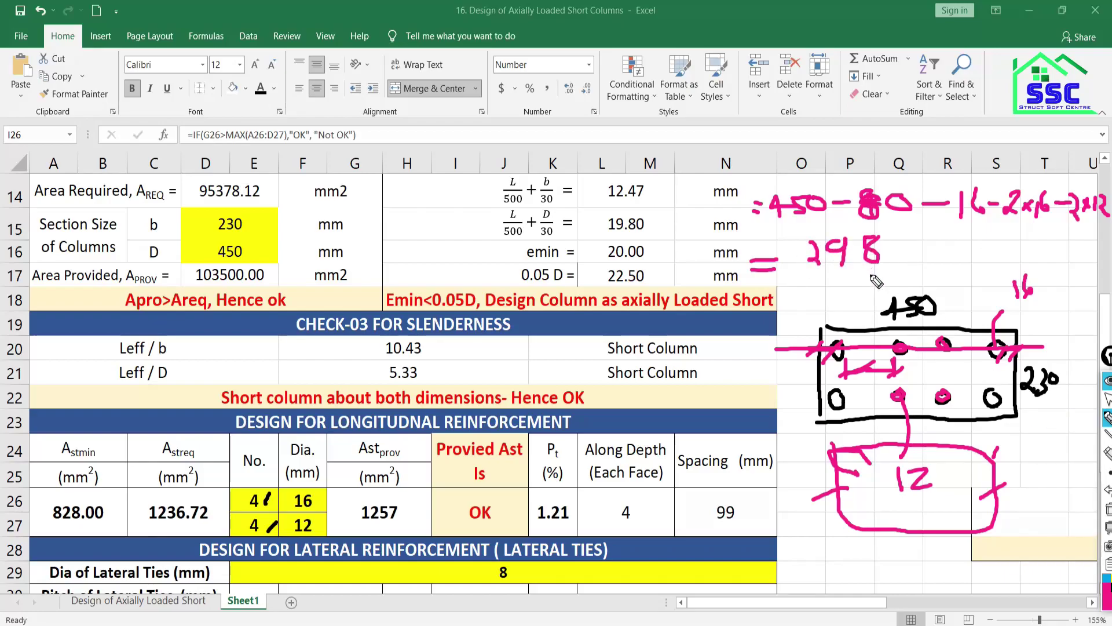
left_click_drag(900, 221, 891, 273)
mouse_move(971, 341)
left_mouse_down()
mouse_move(971, 356)
mouse_move(924, 363)
left_mouse_up()
left_click_drag(864, 341, 865, 361)
mouse_move(906, 245)
left_mouse_down()
mouse_move(919, 261)
mouse_move(909, 273)
mouse_move(962, 249)
mouse_move(965, 262)
left_mouse_up()
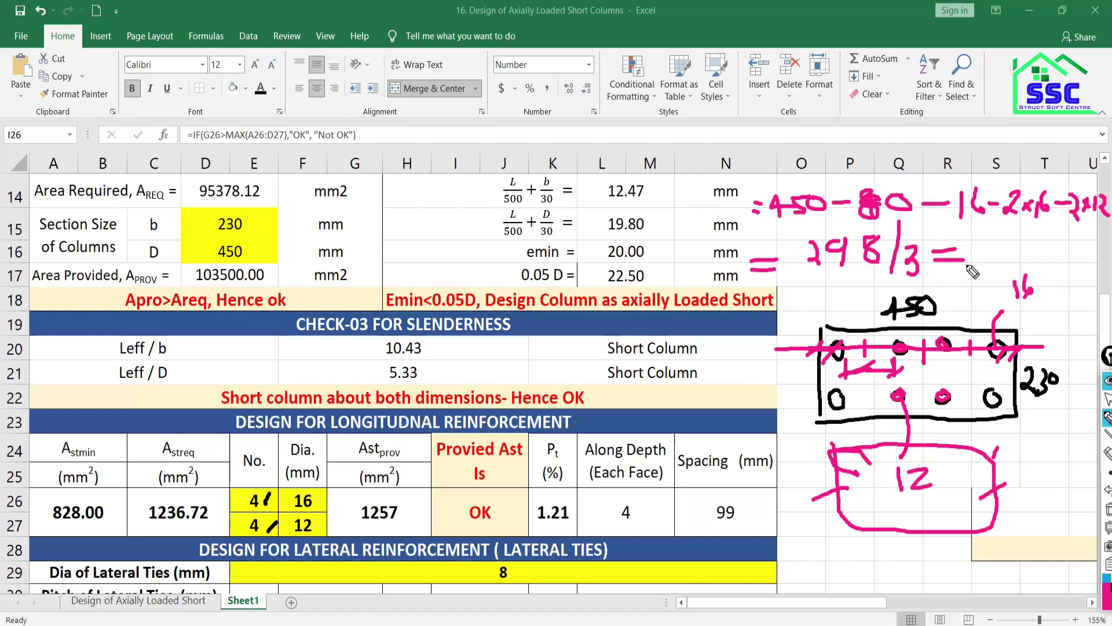
Handwrite the bar spacing result 99.33, write its rounded value 99 below, and erase all the ink.
mouse_move(984, 243)
left_mouse_down()
mouse_move(988, 265)
mouse_move(1008, 252)
mouse_move(1007, 266)
mouse_move(1052, 256)
mouse_move(1037, 268)
left_mouse_up()
left_click(1020, 253)
mouse_move(1059, 246)
left_mouse_down()
mouse_move(1073, 255)
mouse_move(1064, 270)
left_mouse_up()
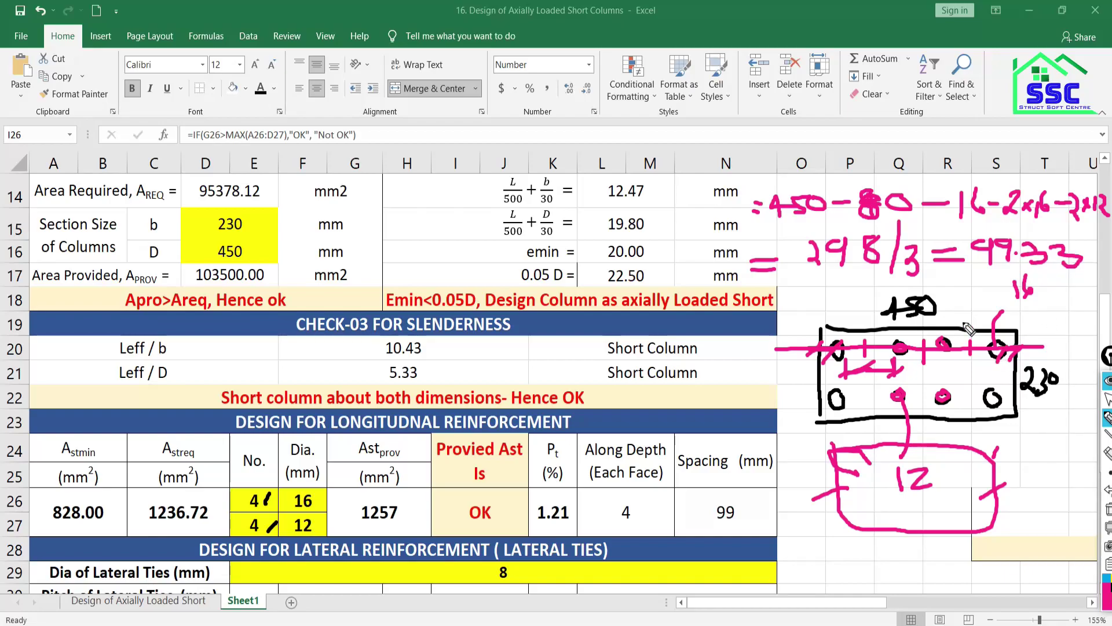
left_click_drag(955, 295, 1001, 290)
left_click(971, 289)
mouse_move(998, 278)
left_mouse_down()
mouse_move(996, 298)
mouse_move(1011, 296)
left_mouse_up()
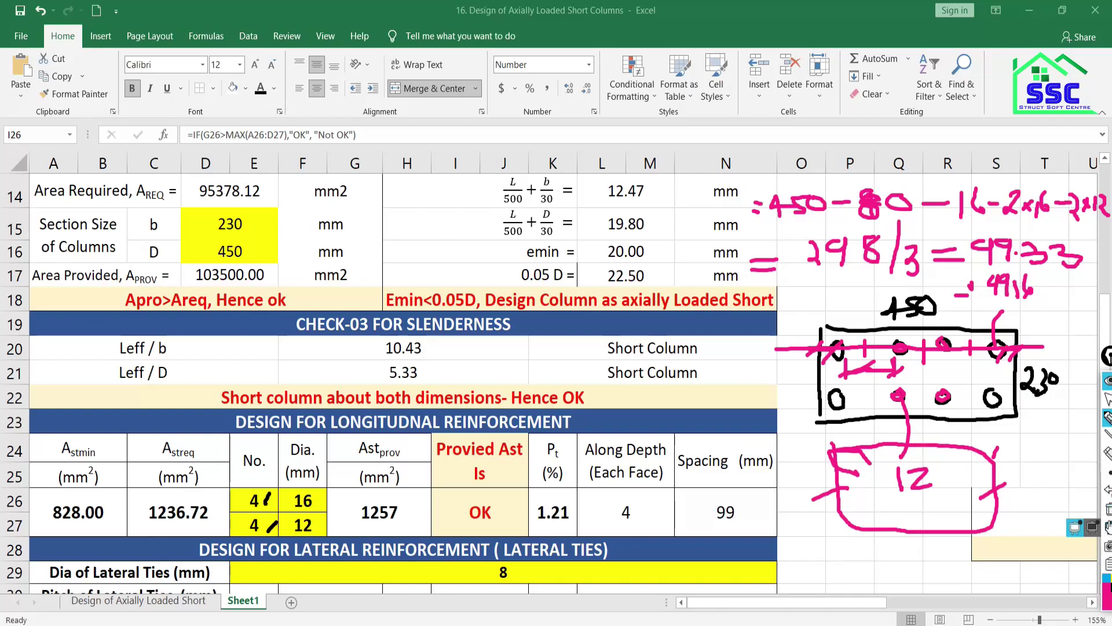
left_click(1107, 509)
Sketch two bars in ink with a line between them and label the spacing 99.
mouse_move(880, 308)
left_mouse_down()
mouse_move(863, 317)
mouse_move(880, 311)
left_mouse_up()
left_click_drag(999, 310, 951, 315)
mouse_move(883, 314)
left_mouse_down()
mouse_move(933, 314)
mouse_move(959, 284)
mouse_move(956, 297)
left_mouse_up()
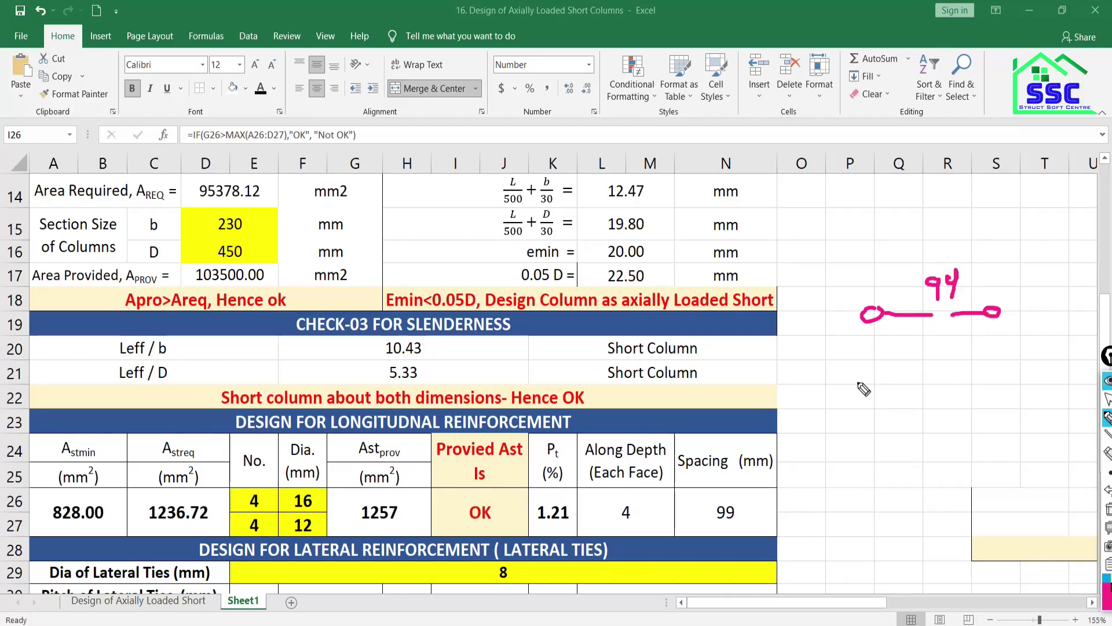
Sketch a second bar pair labelled 25, handwrite 30 - 40 below it, and erase all the ink.
mouse_move(847, 399)
left_mouse_down()
mouse_move(832, 414)
mouse_move(846, 397)
left_mouse_up()
mouse_move(935, 396)
left_mouse_down()
mouse_move(934, 410)
mouse_move(874, 417)
mouse_move(892, 418)
left_mouse_up()
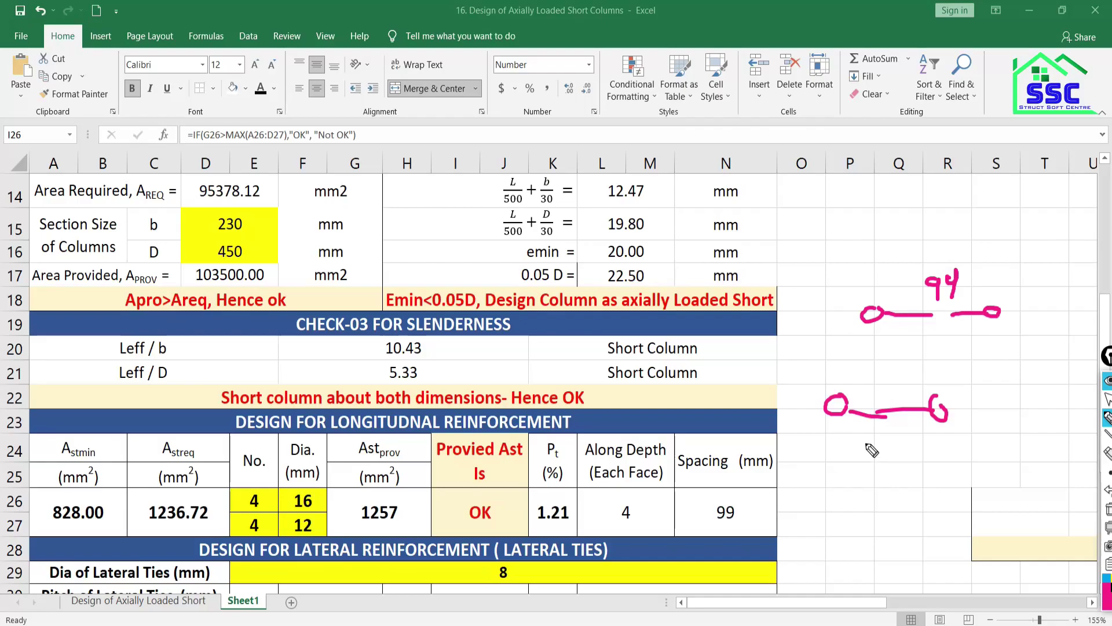
mouse_move(865, 450)
left_mouse_down()
mouse_move(874, 468)
mouse_move(904, 458)
mouse_move(887, 465)
mouse_move(907, 443)
left_mouse_up()
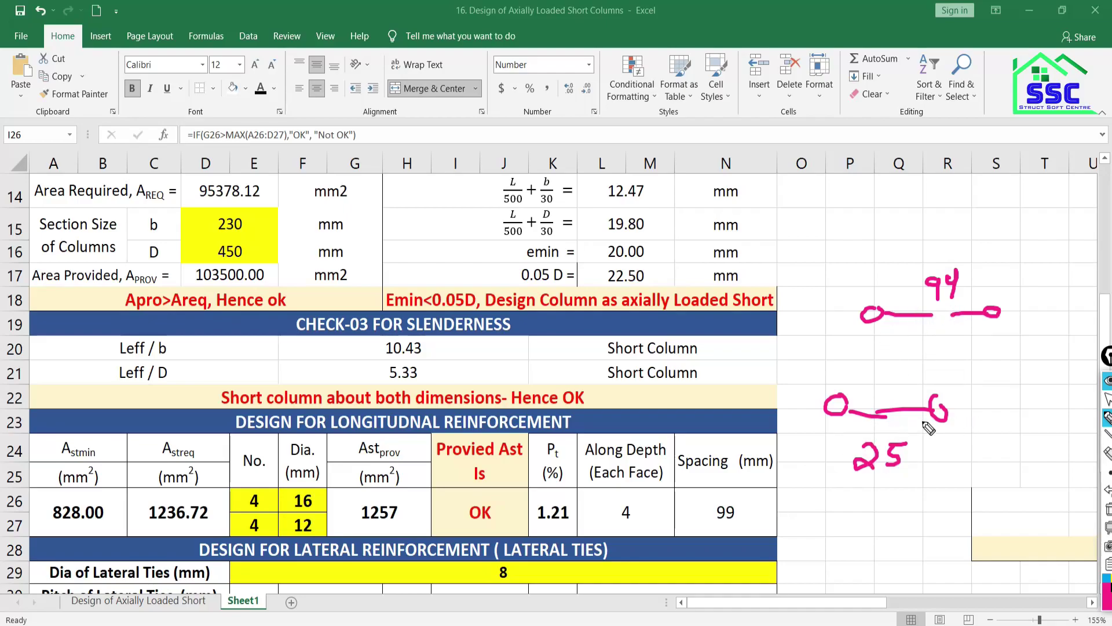
mouse_move(866, 526)
left_mouse_down()
mouse_move(887, 542)
mouse_move(872, 557)
left_mouse_up()
mouse_move(907, 539)
left_mouse_down()
mouse_move(901, 560)
mouse_move(915, 536)
mouse_move(963, 524)
mouse_move(968, 541)
left_mouse_up()
left_click_drag(990, 493, 992, 496)
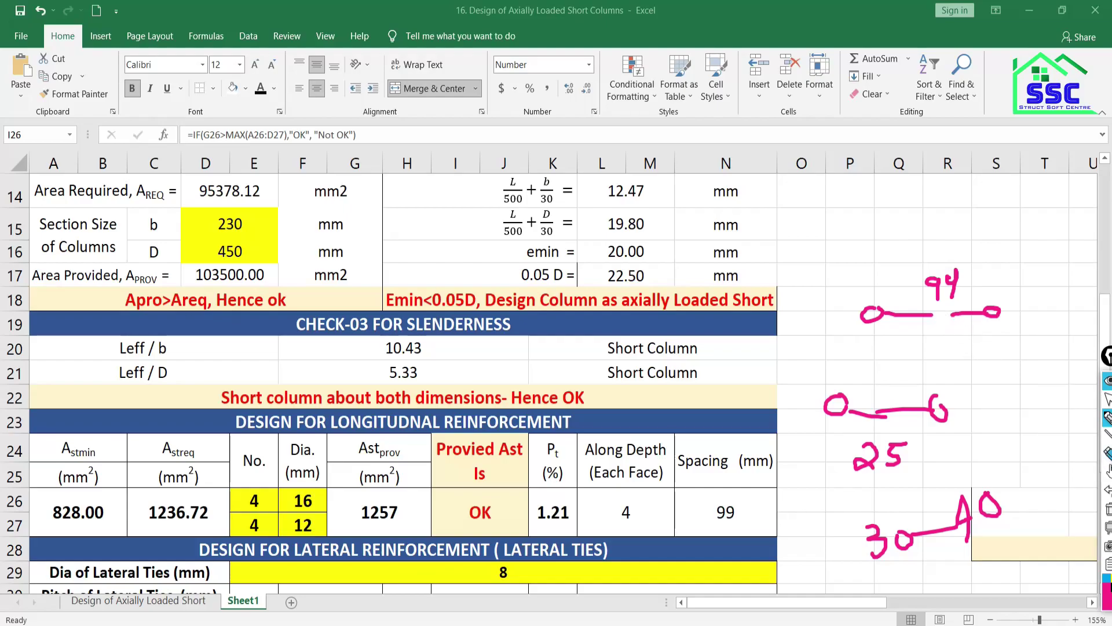
left_click(1109, 509)
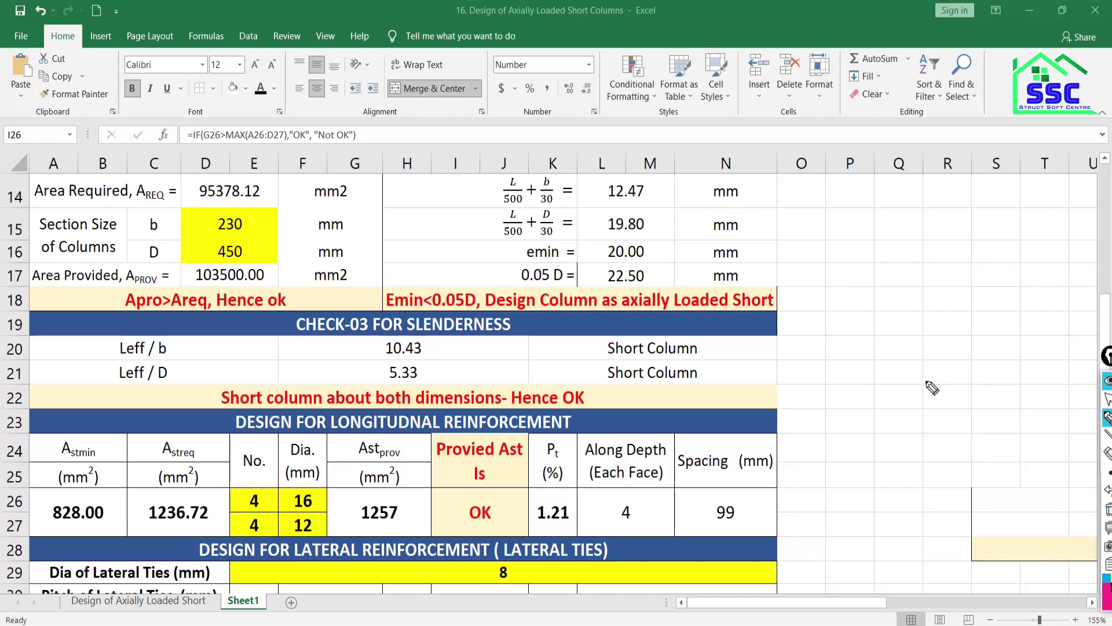
Inspect the formula for the number of bars along the depth on each face.
left_click(1107, 398)
left_click(611, 514)
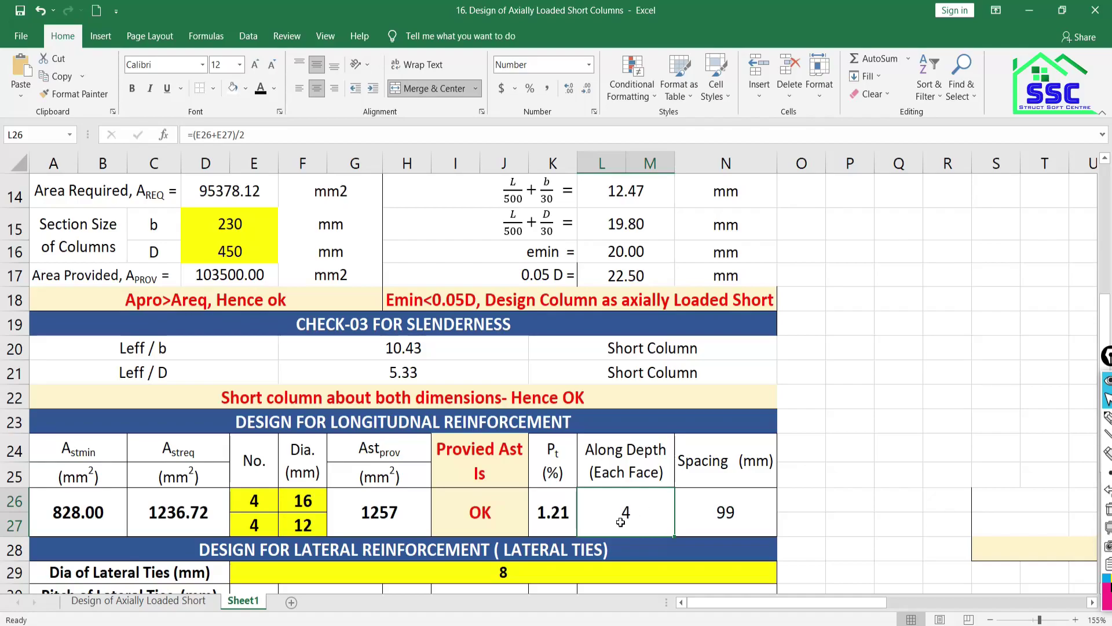
Inspect the formula for the longitudinal bar spacing, and deselect its cell.
left_click(722, 521)
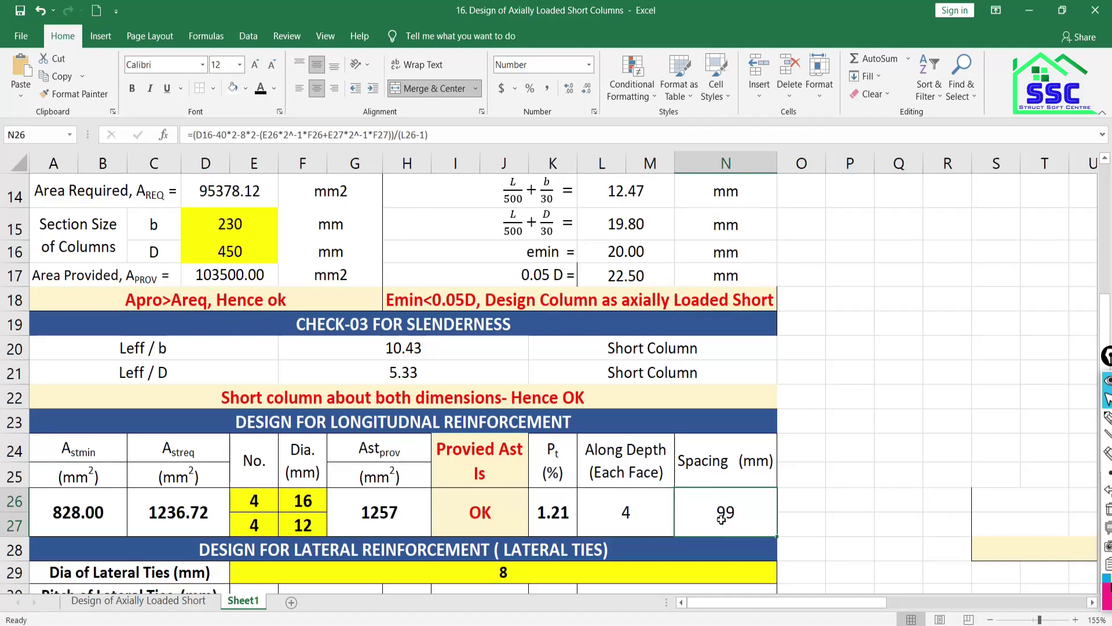
scroll(721, 520, "down", 2)
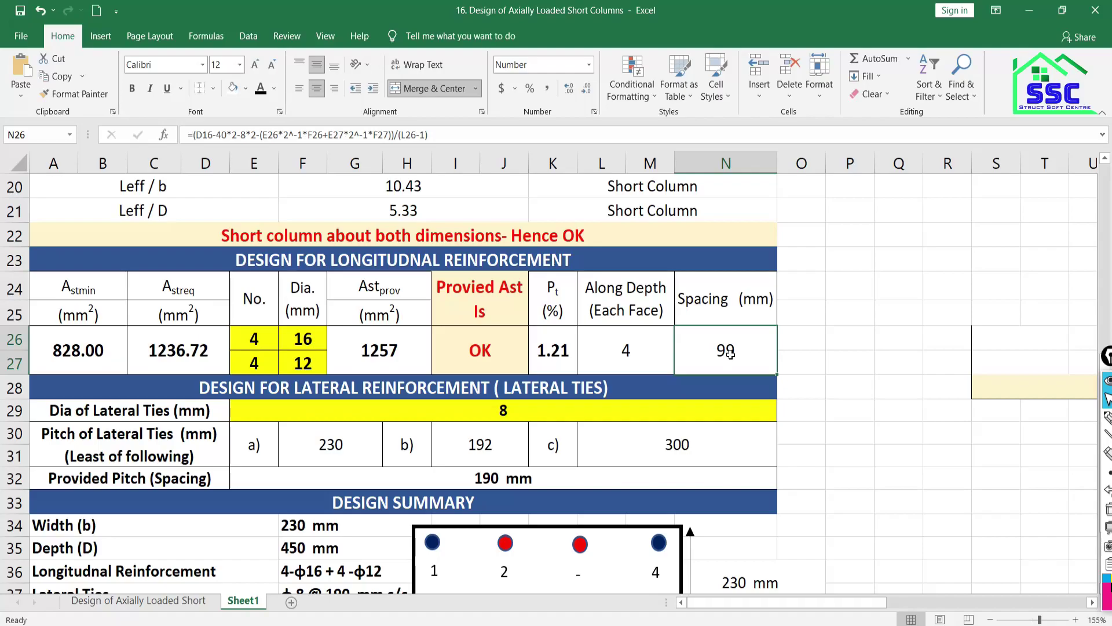
left_click(918, 522)
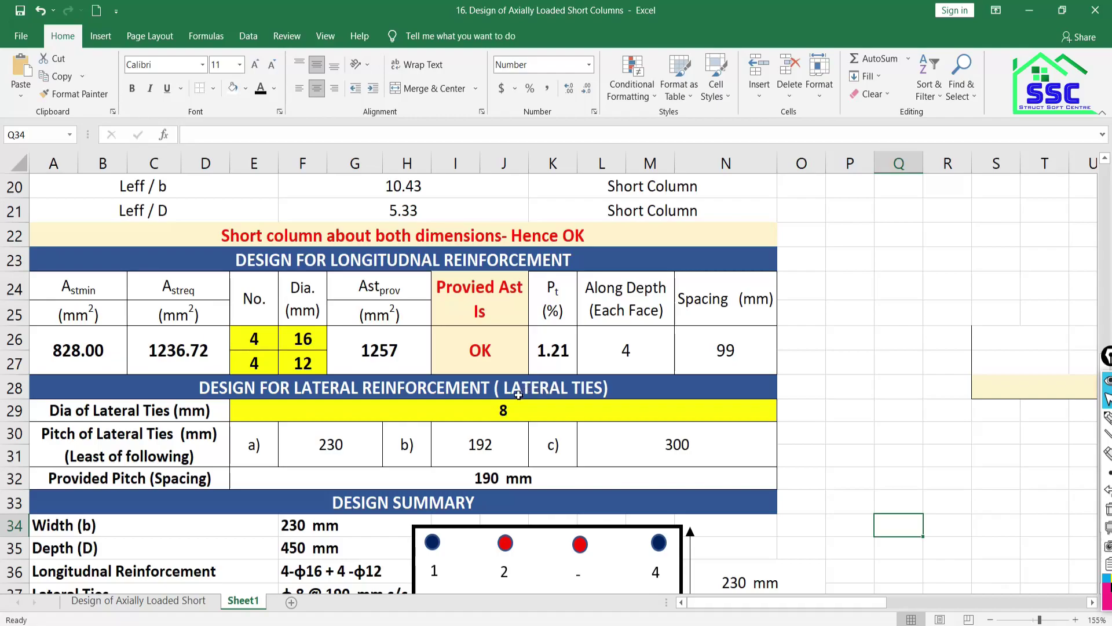
Review the diameter options available for the lateral ties, and close the list without choosing one.
left_click(436, 414)
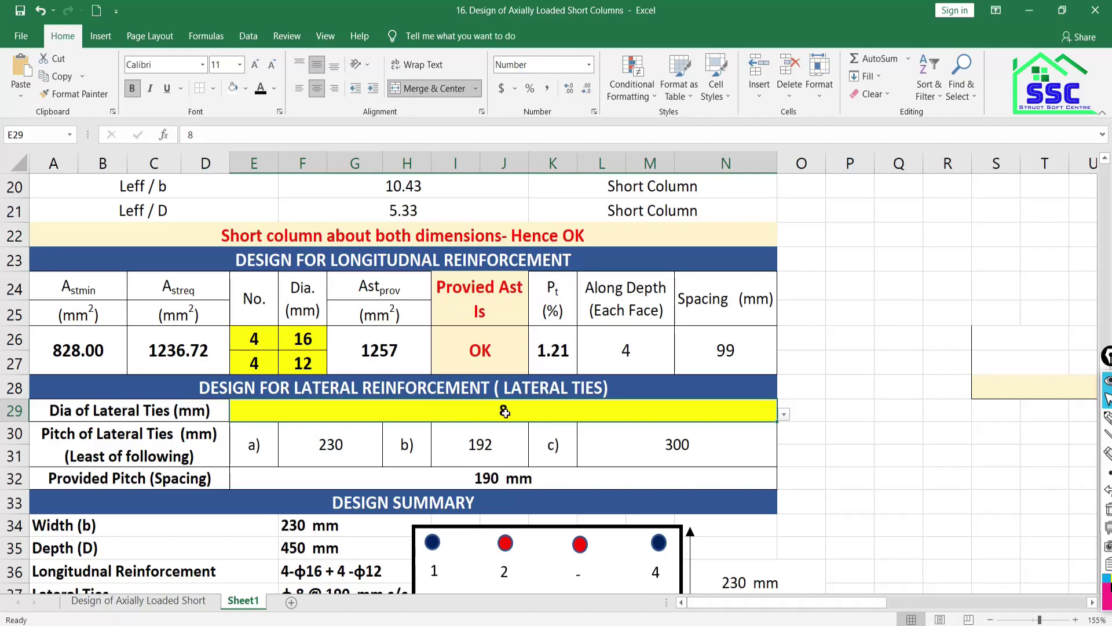
left_click(786, 414)
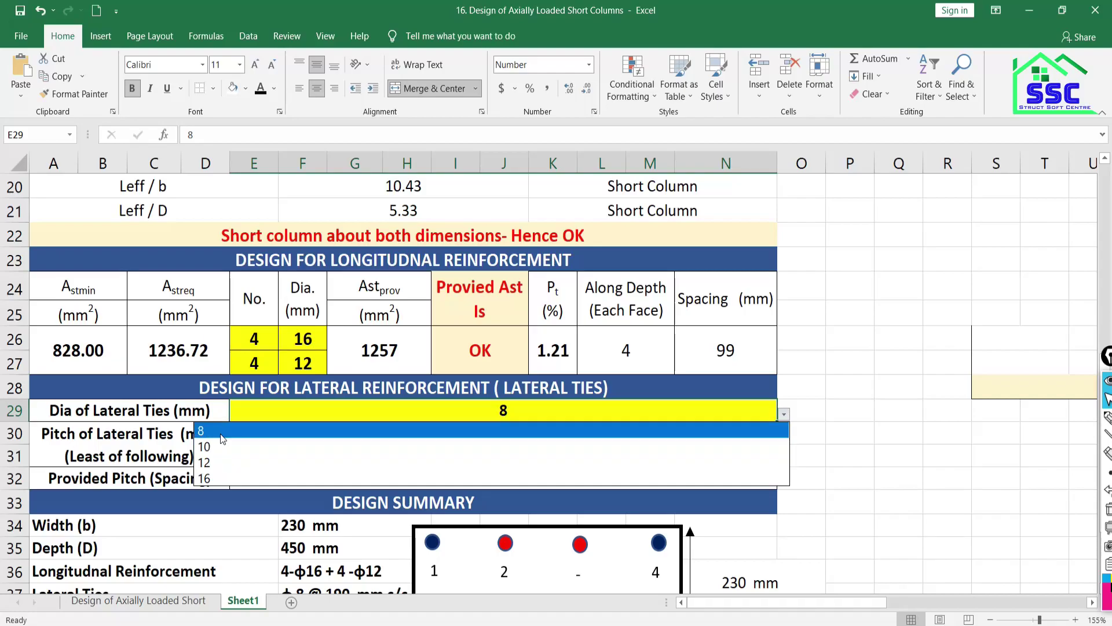
key("Escape")
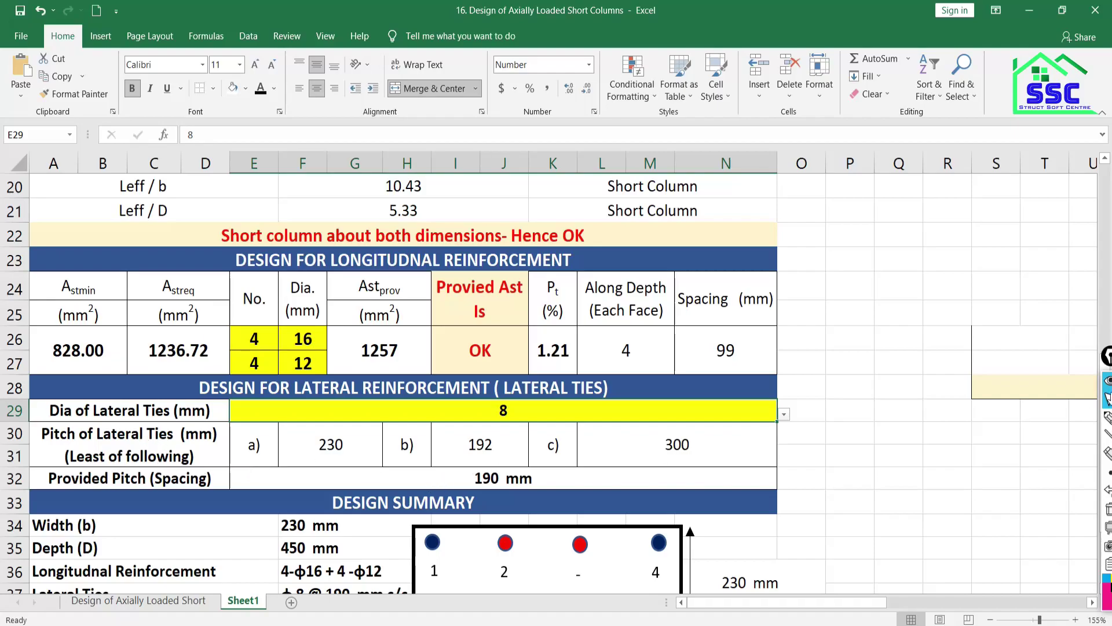
Handwrite the heading "Least of follow" beside the table with three numbered pitch limits: 230, 16 × 12 = 192 and 300.
left_click(1106, 416)
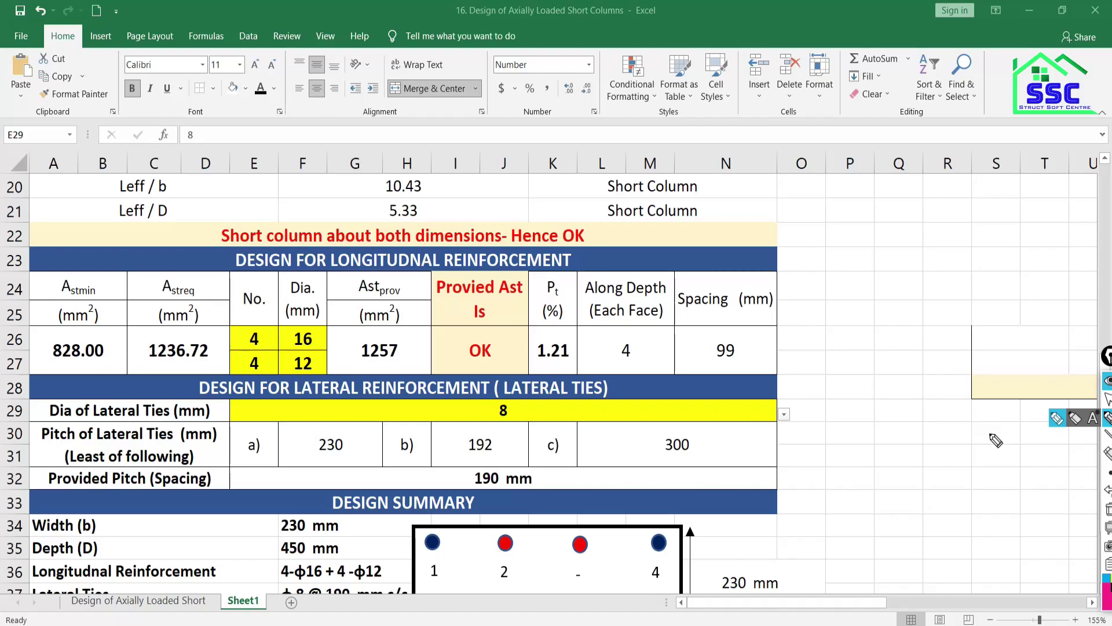
mouse_move(830, 201)
left_mouse_down()
mouse_move(830, 220)
mouse_move(847, 232)
mouse_move(950, 216)
mouse_move(980, 231)
mouse_move(992, 254)
mouse_move(1014, 244)
mouse_move(1023, 261)
mouse_move(1032, 237)
mouse_move(1030, 254)
mouse_move(1089, 206)
left_mouse_up()
mouse_move(810, 285)
left_mouse_down()
mouse_move(791, 305)
mouse_move(814, 292)
left_mouse_up()
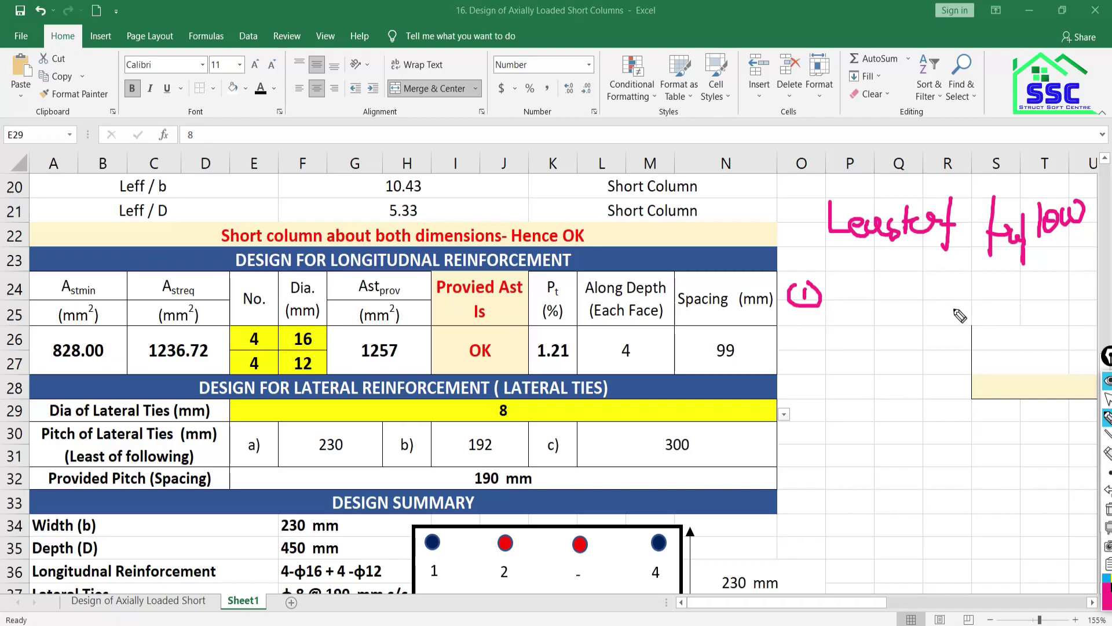
mouse_move(841, 279)
left_mouse_down()
mouse_move(847, 307)
mouse_move(874, 291)
mouse_move(886, 300)
mouse_move(899, 285)
left_mouse_up()
mouse_move(814, 346)
left_mouse_down()
mouse_move(809, 374)
mouse_move(837, 371)
mouse_move(823, 349)
mouse_move(830, 378)
mouse_move(901, 369)
left_mouse_up()
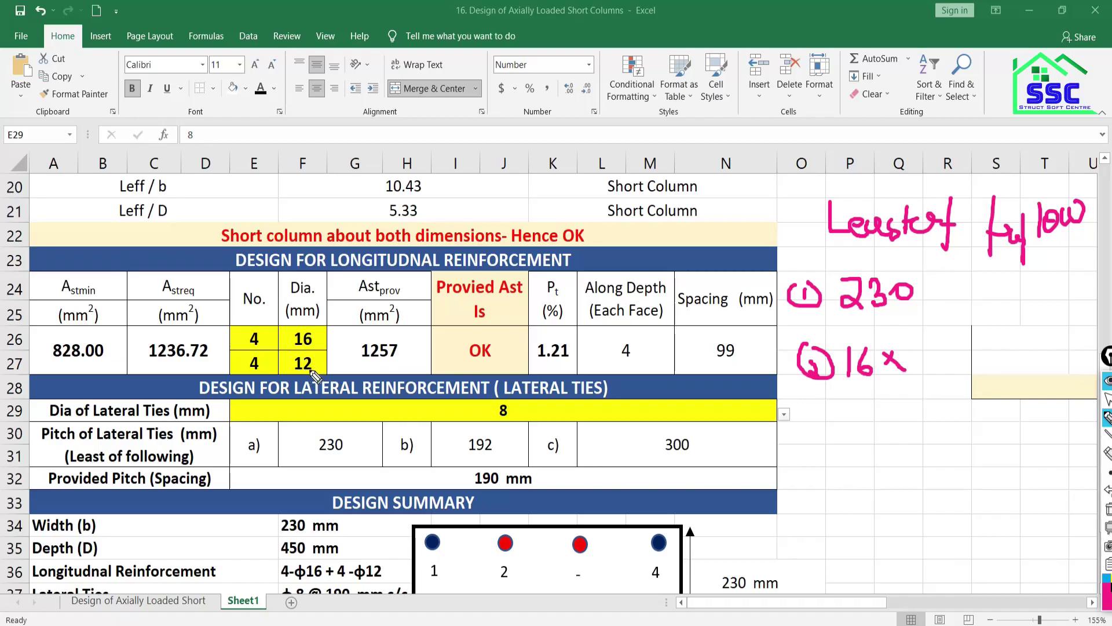
mouse_move(913, 348)
left_mouse_down()
mouse_move(926, 354)
mouse_move(912, 368)
mouse_move(959, 352)
mouse_move(961, 365)
mouse_move(988, 364)
mouse_move(1007, 351)
mouse_move(1013, 366)
mouse_move(1043, 365)
left_mouse_up()
mouse_move(836, 417)
left_mouse_down()
mouse_move(829, 447)
mouse_move(876, 425)
mouse_move(867, 445)
mouse_move(905, 426)
left_mouse_up()
left_click(826, 430)
mouse_move(921, 415)
left_mouse_down()
mouse_move(915, 433)
mouse_move(924, 415)
left_mouse_up()
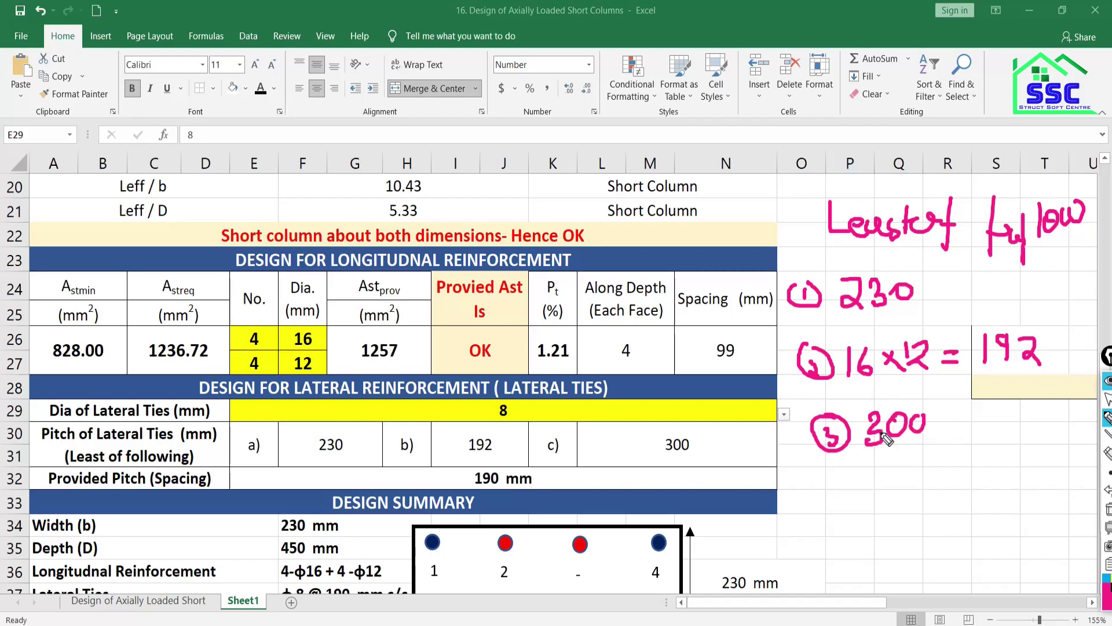
Bracket the handwritten limits, double-underline 192, circle option b) in the pitch row, mark the provided pitch, and erase all the ink.
mouse_move(1059, 282)
left_mouse_down()
mouse_move(1082, 330)
mouse_move(1078, 443)
mouse_move(1066, 439)
left_mouse_up()
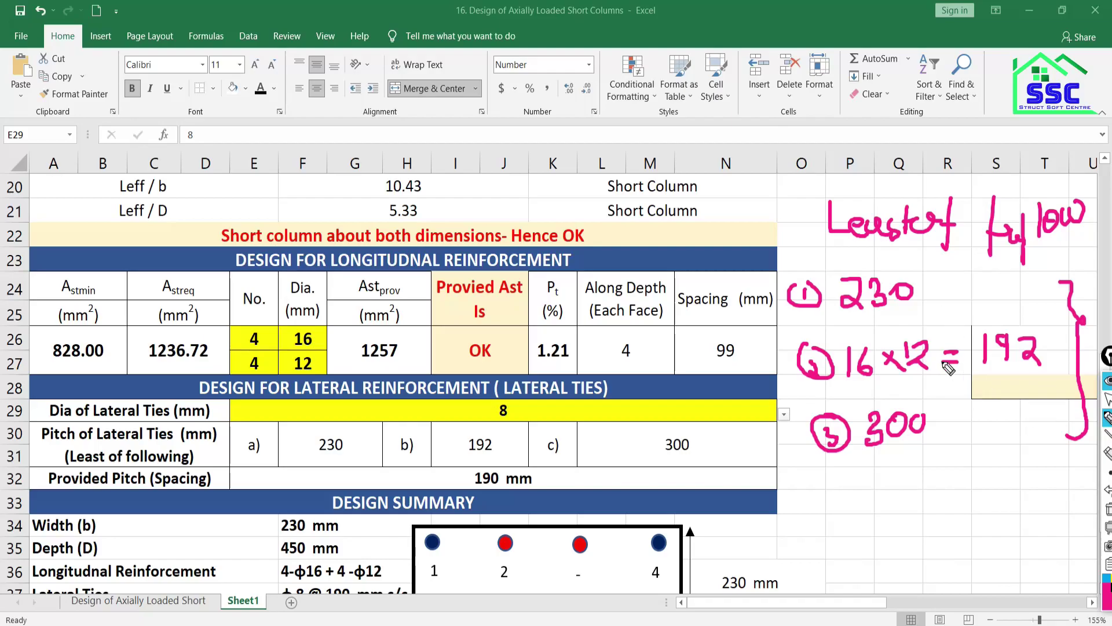
mouse_move(980, 384)
left_mouse_down()
mouse_move(1038, 377)
mouse_move(1019, 400)
left_mouse_up()
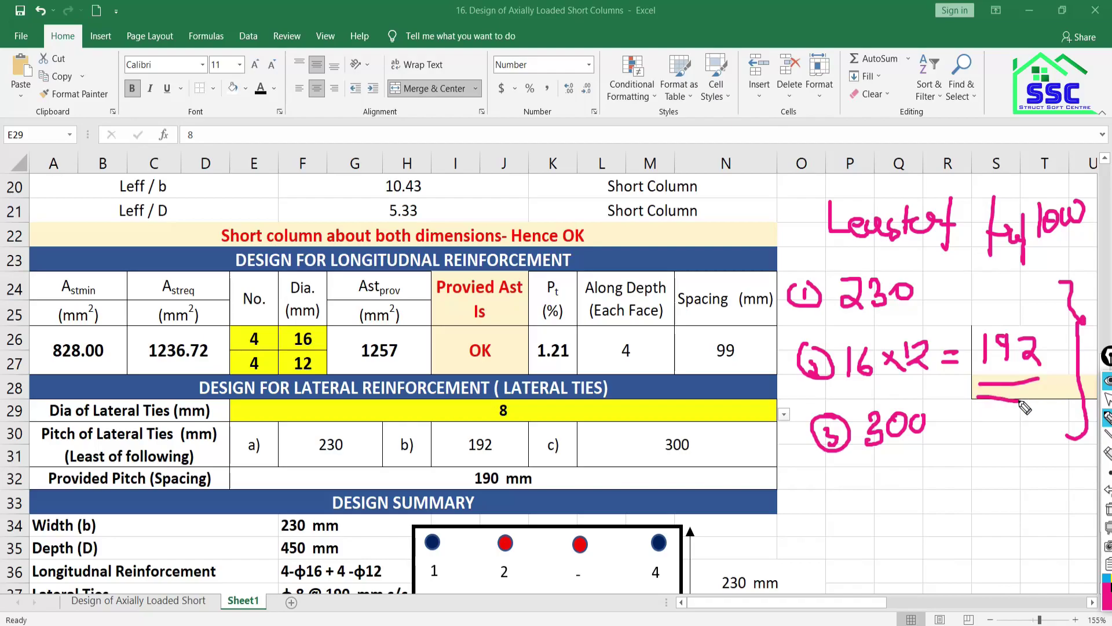
mouse_move(491, 431)
left_mouse_down()
mouse_move(459, 451)
mouse_move(491, 470)
mouse_move(501, 446)
mouse_move(491, 433)
left_mouse_up()
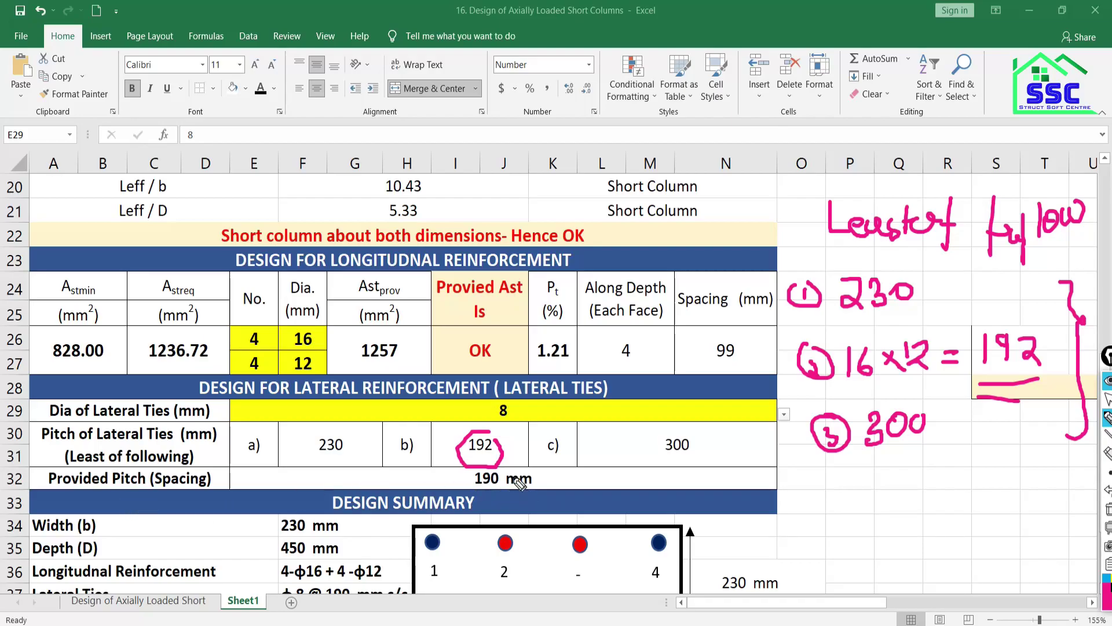
mouse_move(549, 474)
left_mouse_down()
mouse_move(524, 497)
mouse_move(534, 505)
left_mouse_up()
left_click(1107, 509)
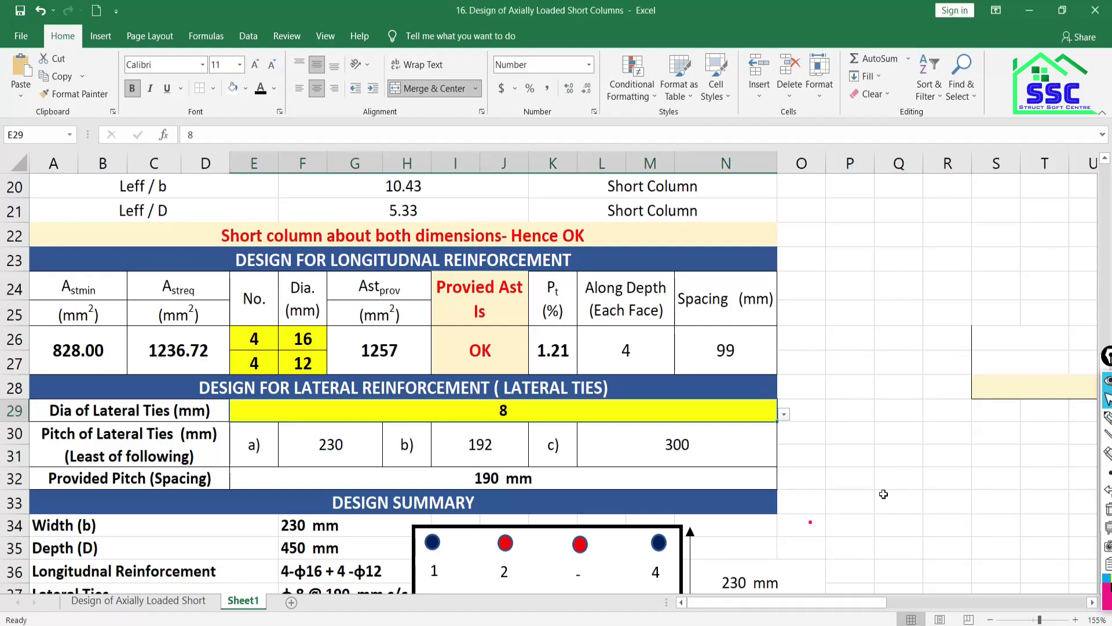
Draw ink lines through the four bar columns and the upper bar row of the summary's column section, and erase all the ink.
scroll(784, 523, "down", 3)
scroll(327, 399, "up", 2)
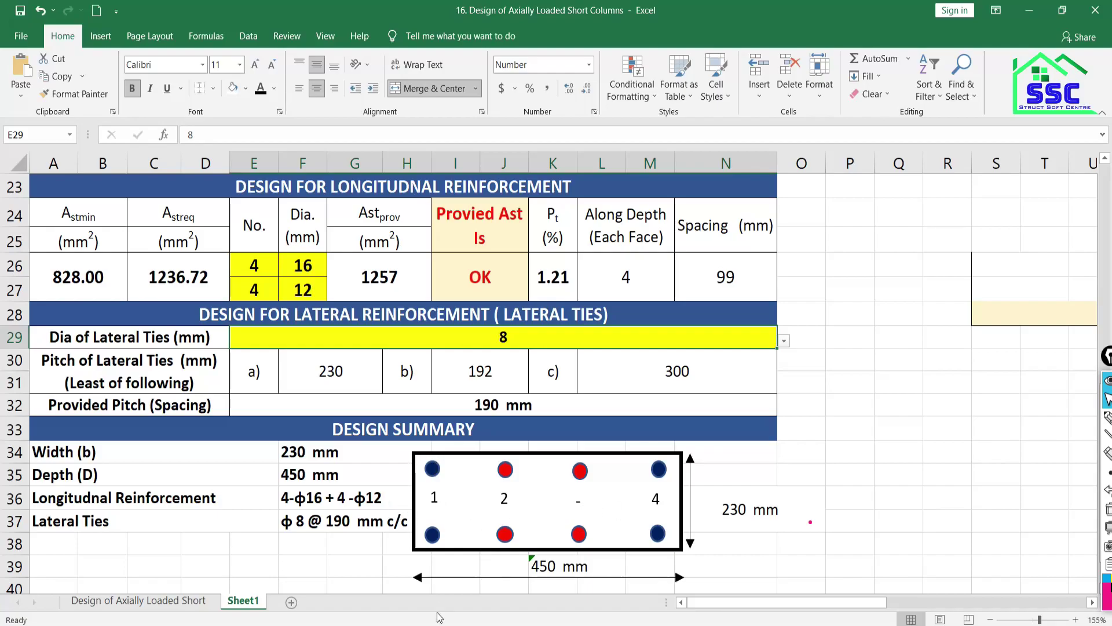
left_click(1107, 417)
left_click_drag(429, 434, 432, 550)
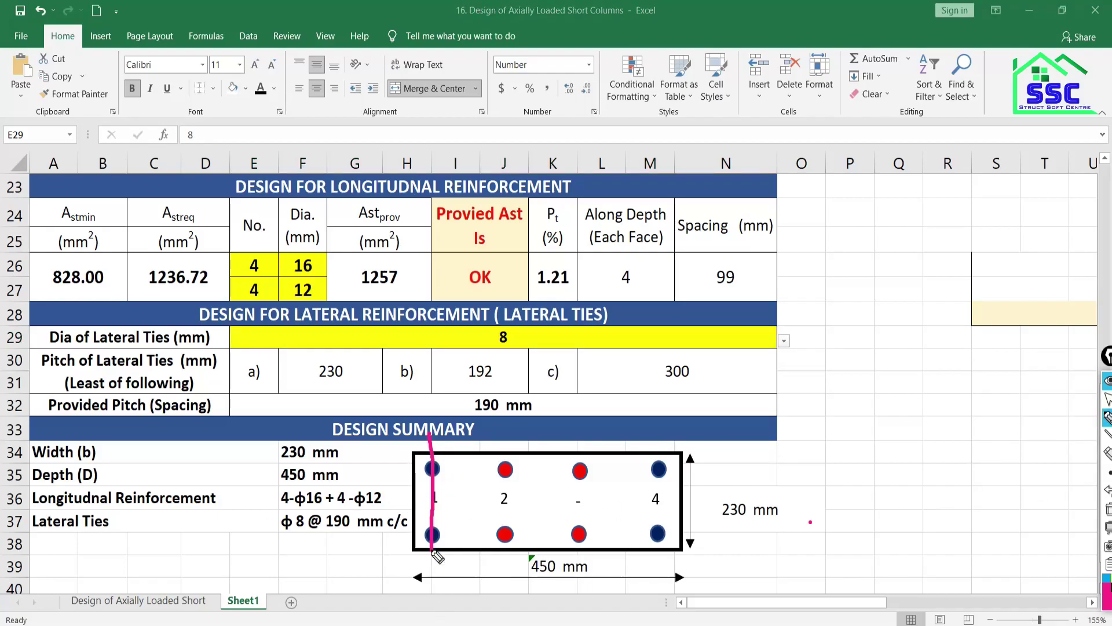
left_click_drag(503, 432, 514, 546)
left_click_drag(575, 433, 584, 551)
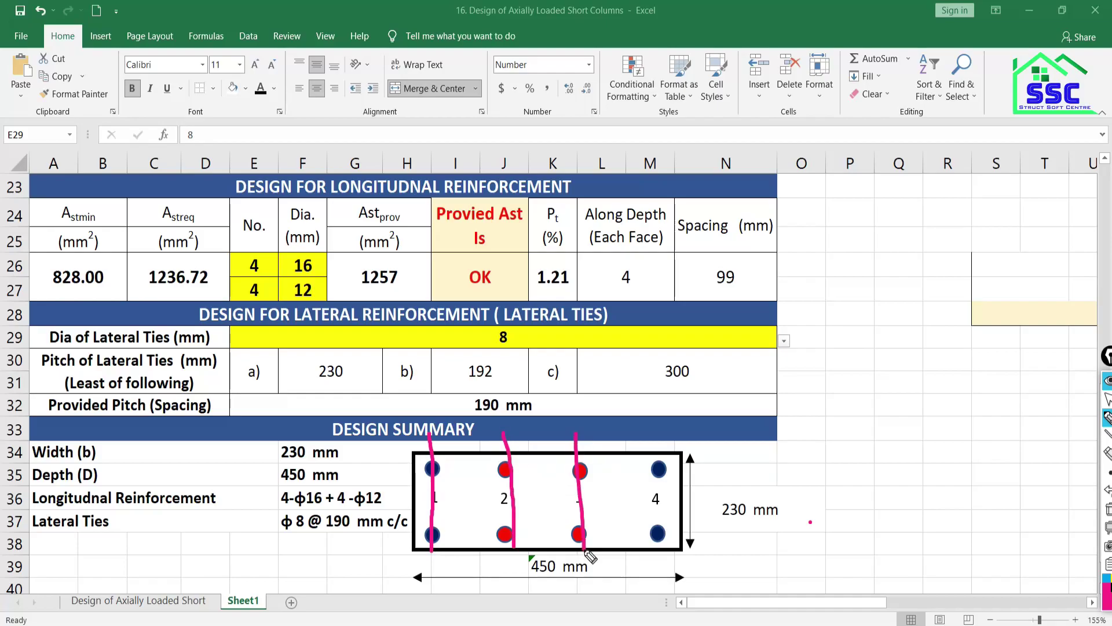
left_click_drag(659, 447, 666, 558)
left_click_drag(377, 467, 707, 461)
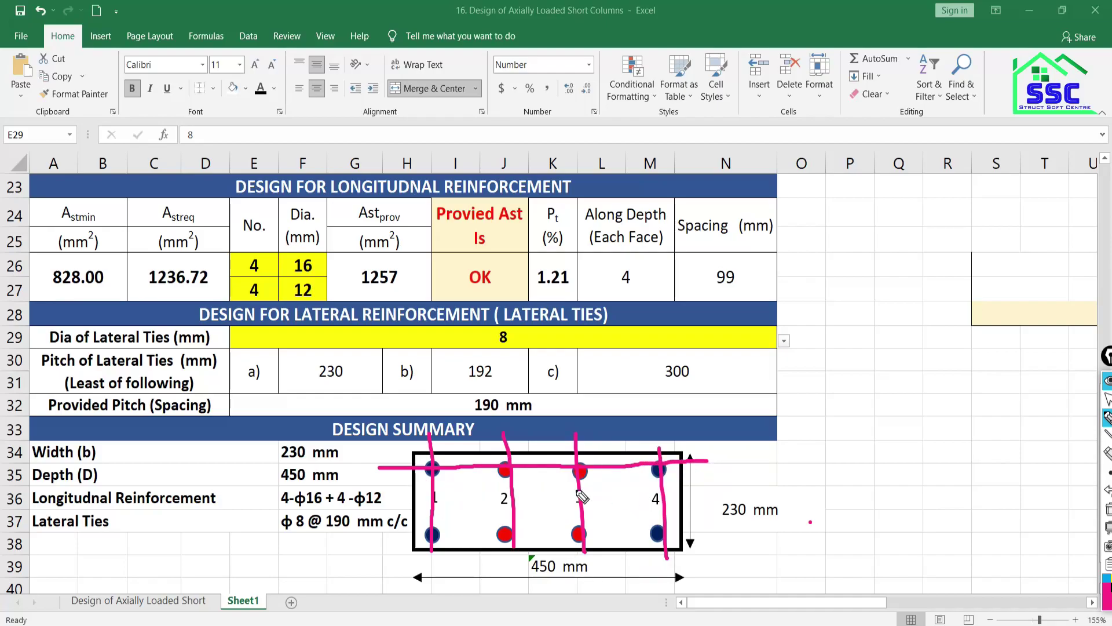
left_click(1107, 509)
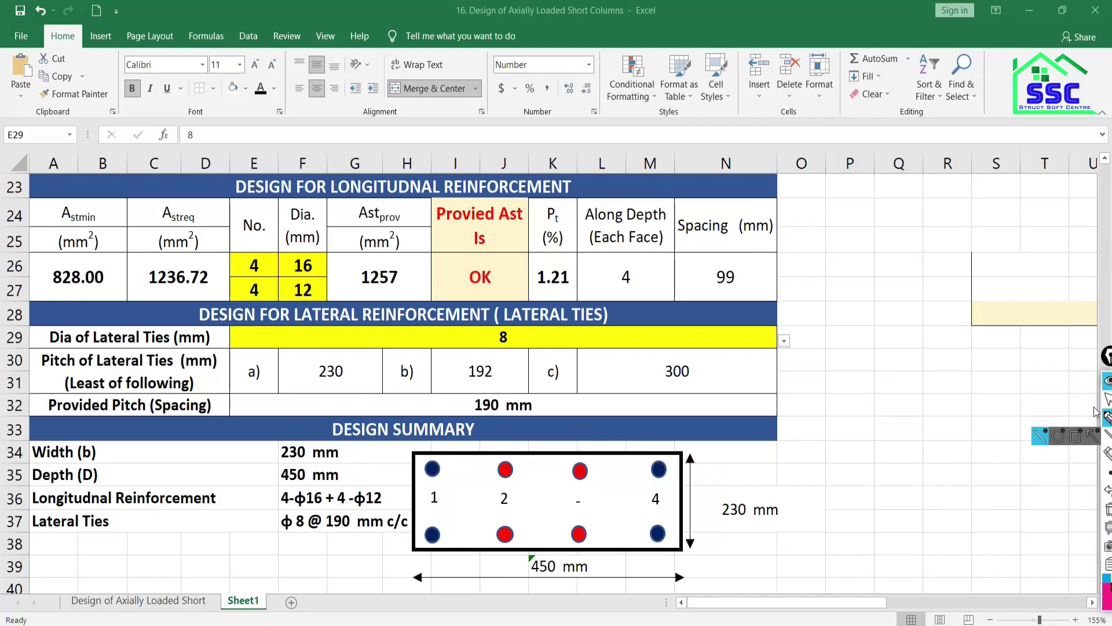